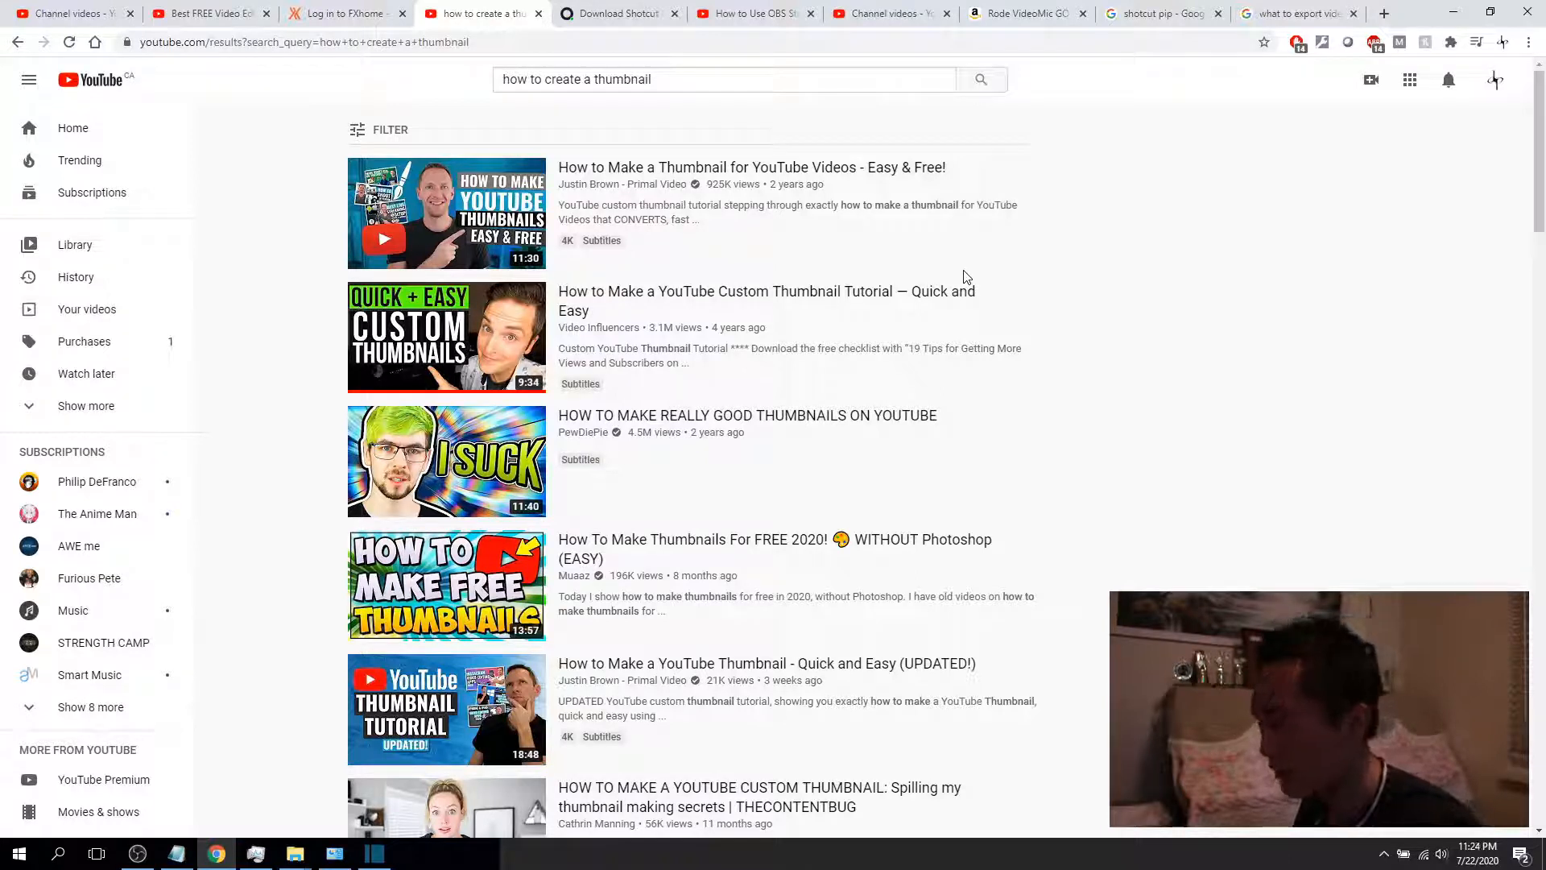
Open the video "How to Make a YouTube Custom Thumbnail Tutorial — Quick and Easy" from the search results and pause it
{"action": "left_click", "coordinate": [665, 302]}
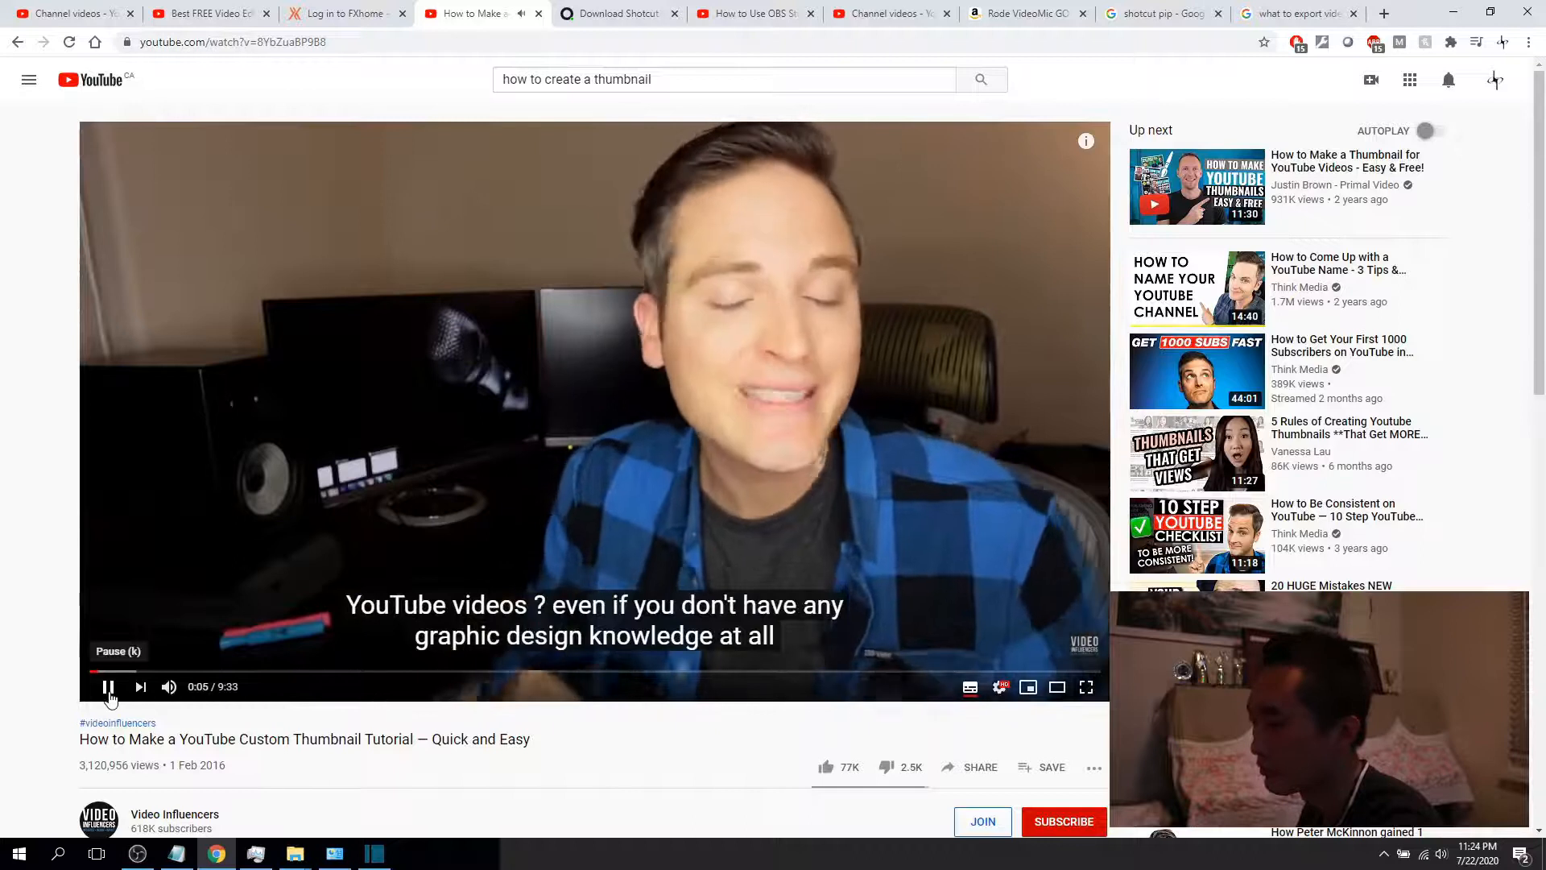
{"action": "left_click", "coordinate": [109, 693]}
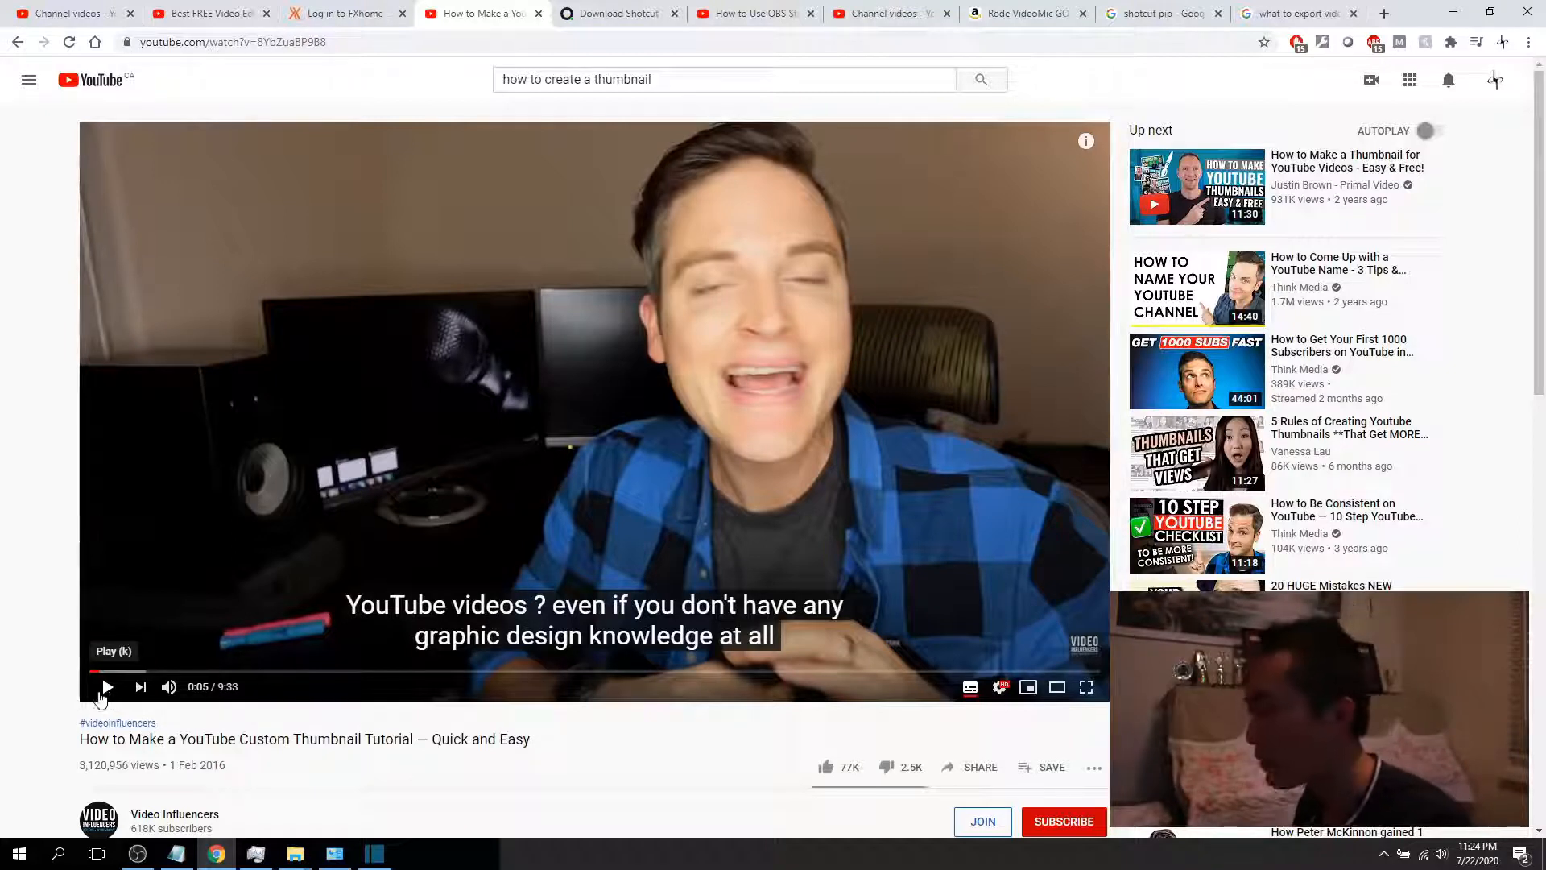
Follow the canva.com link in the video description and open Canva's list of design types
{"action": "scroll", "coordinate": [203, 708], "scroll_direction": "down", "scroll_amount": 3}
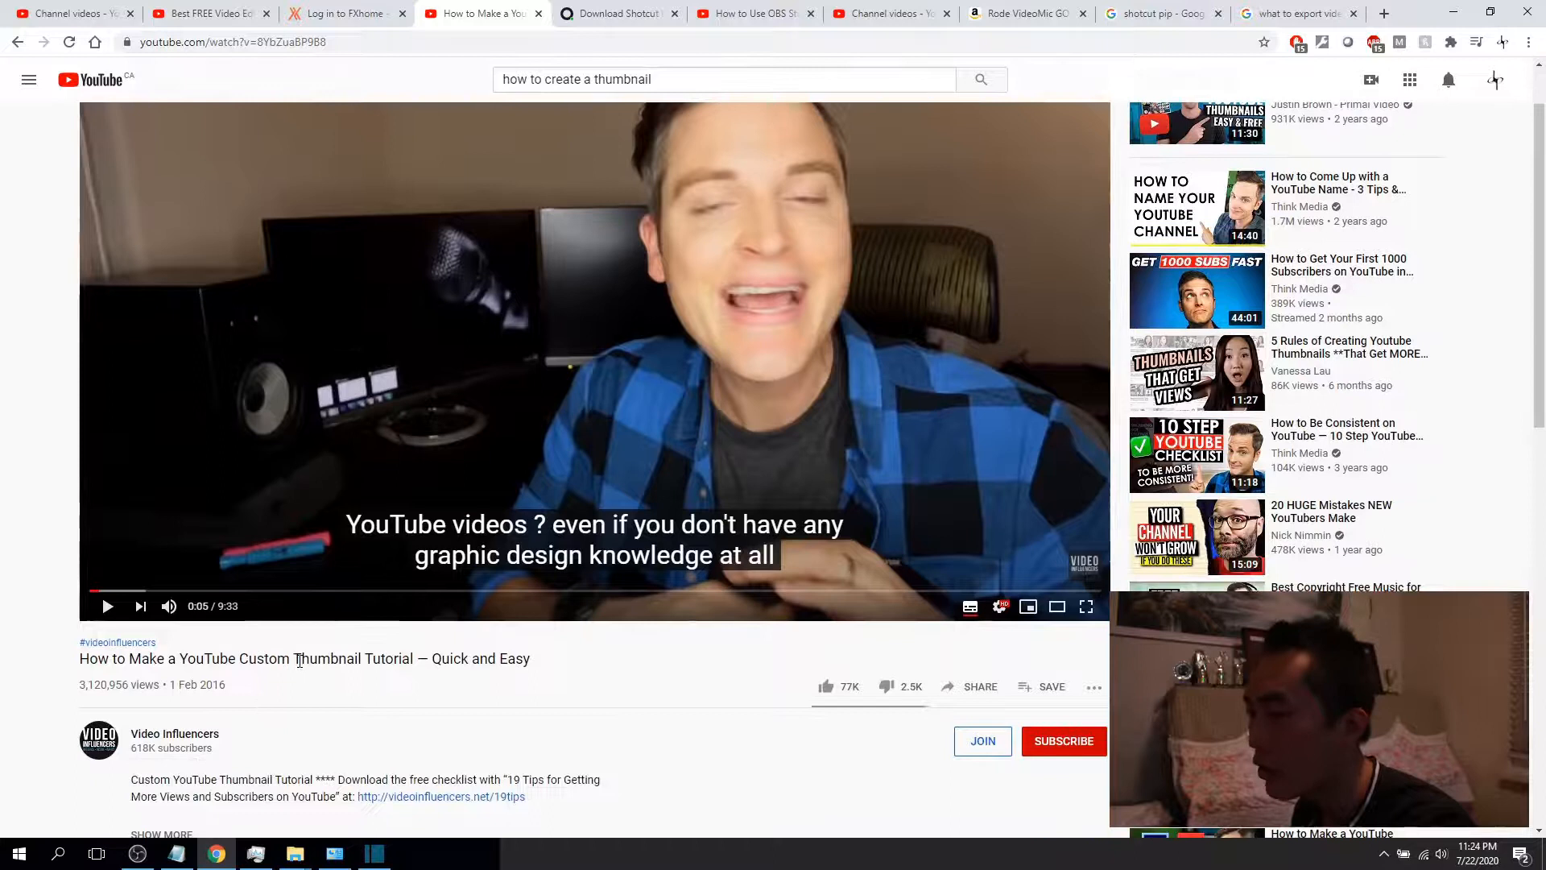
{"action": "scroll", "coordinate": [173, 675], "scroll_direction": "down", "scroll_amount": 3}
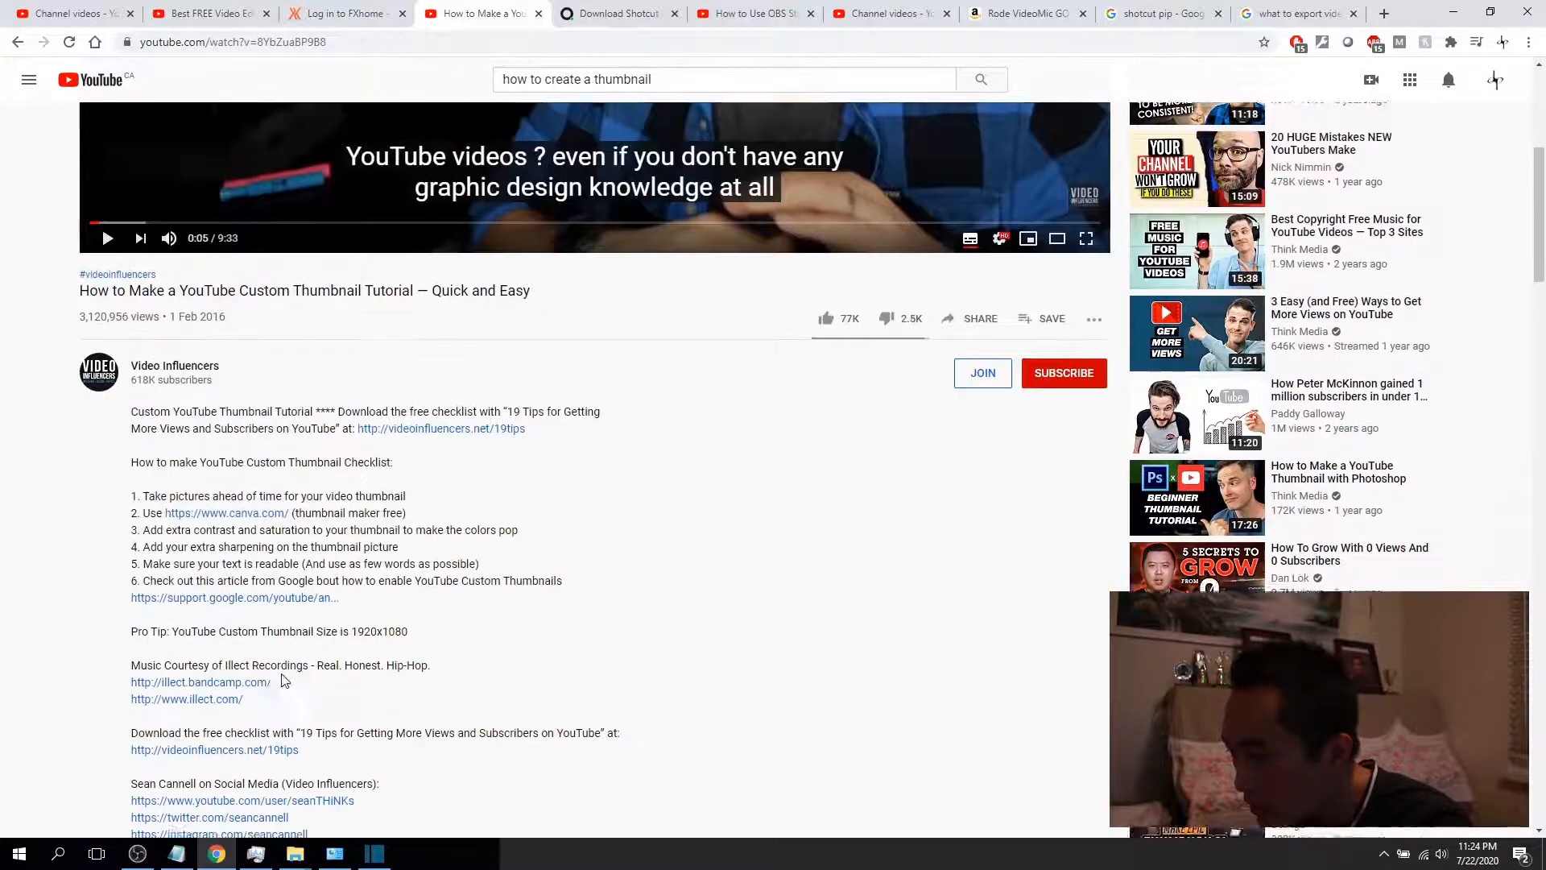
{"action": "left_click", "coordinate": [247, 486]}
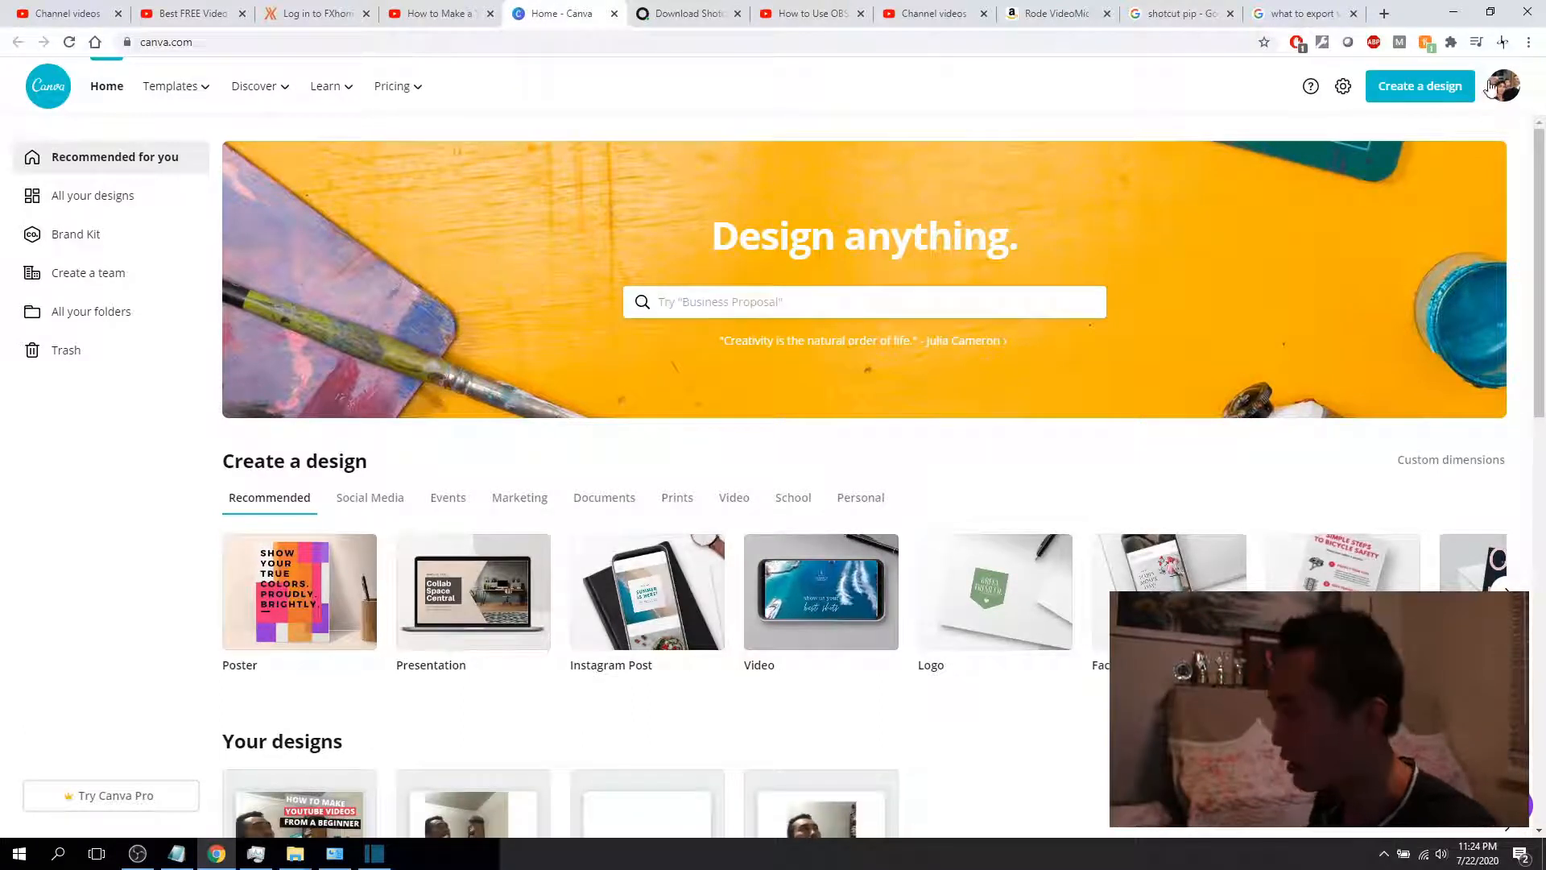
{"action": "left_click", "coordinate": [1413, 103]}
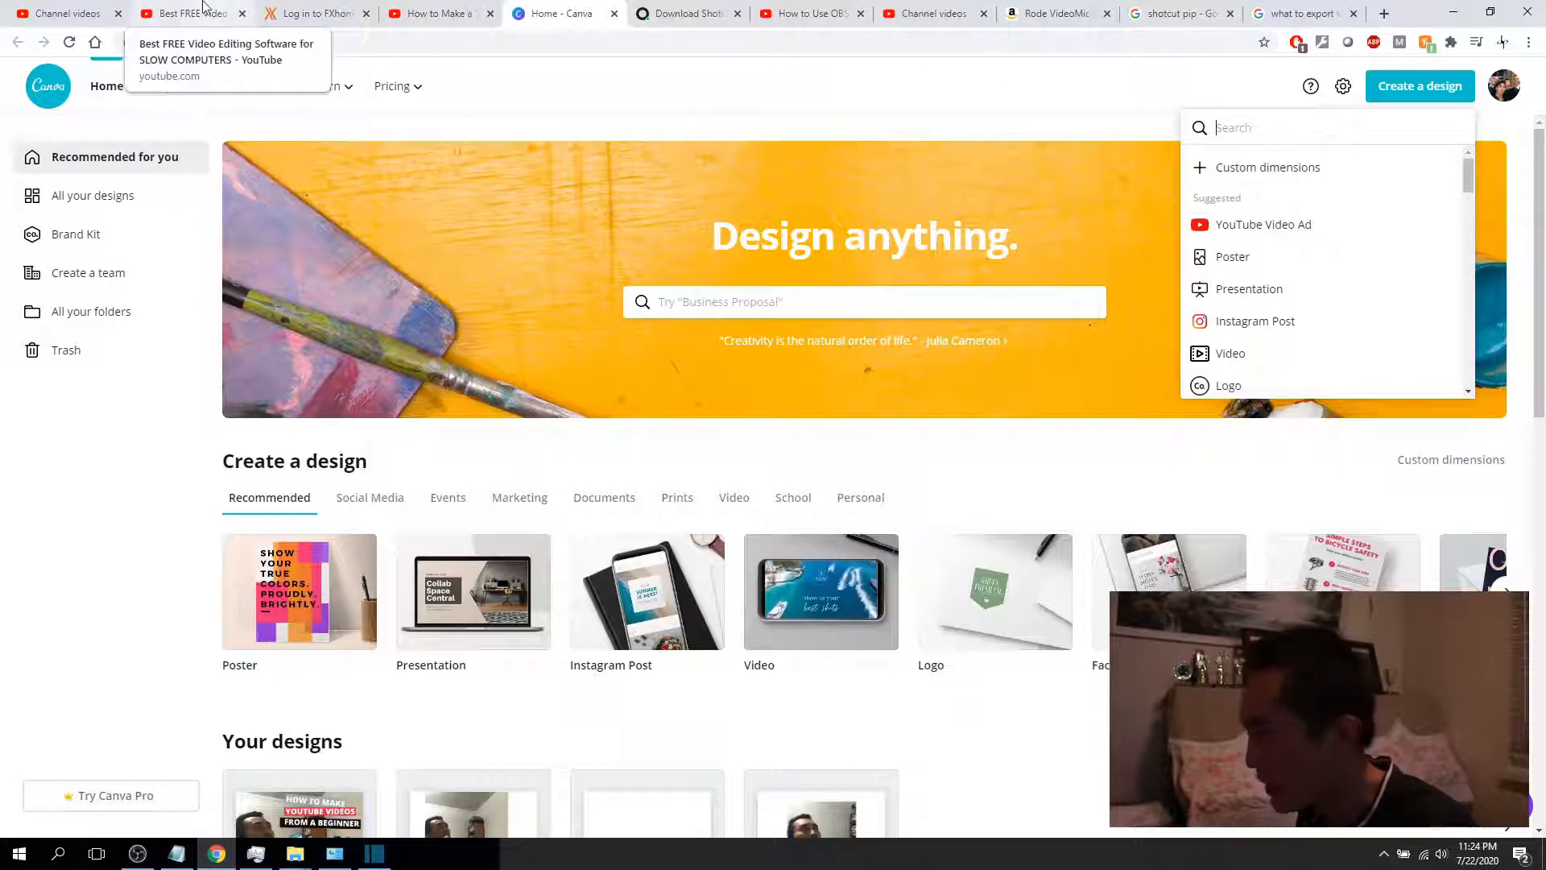
Return to the YouTube thumbnail tutorial, skip ahead to the part introducing canva.com, and pause at 1:40
{"action": "left_click", "coordinate": [227, 14]}
{"action": "left_click", "coordinate": [451, 13]}
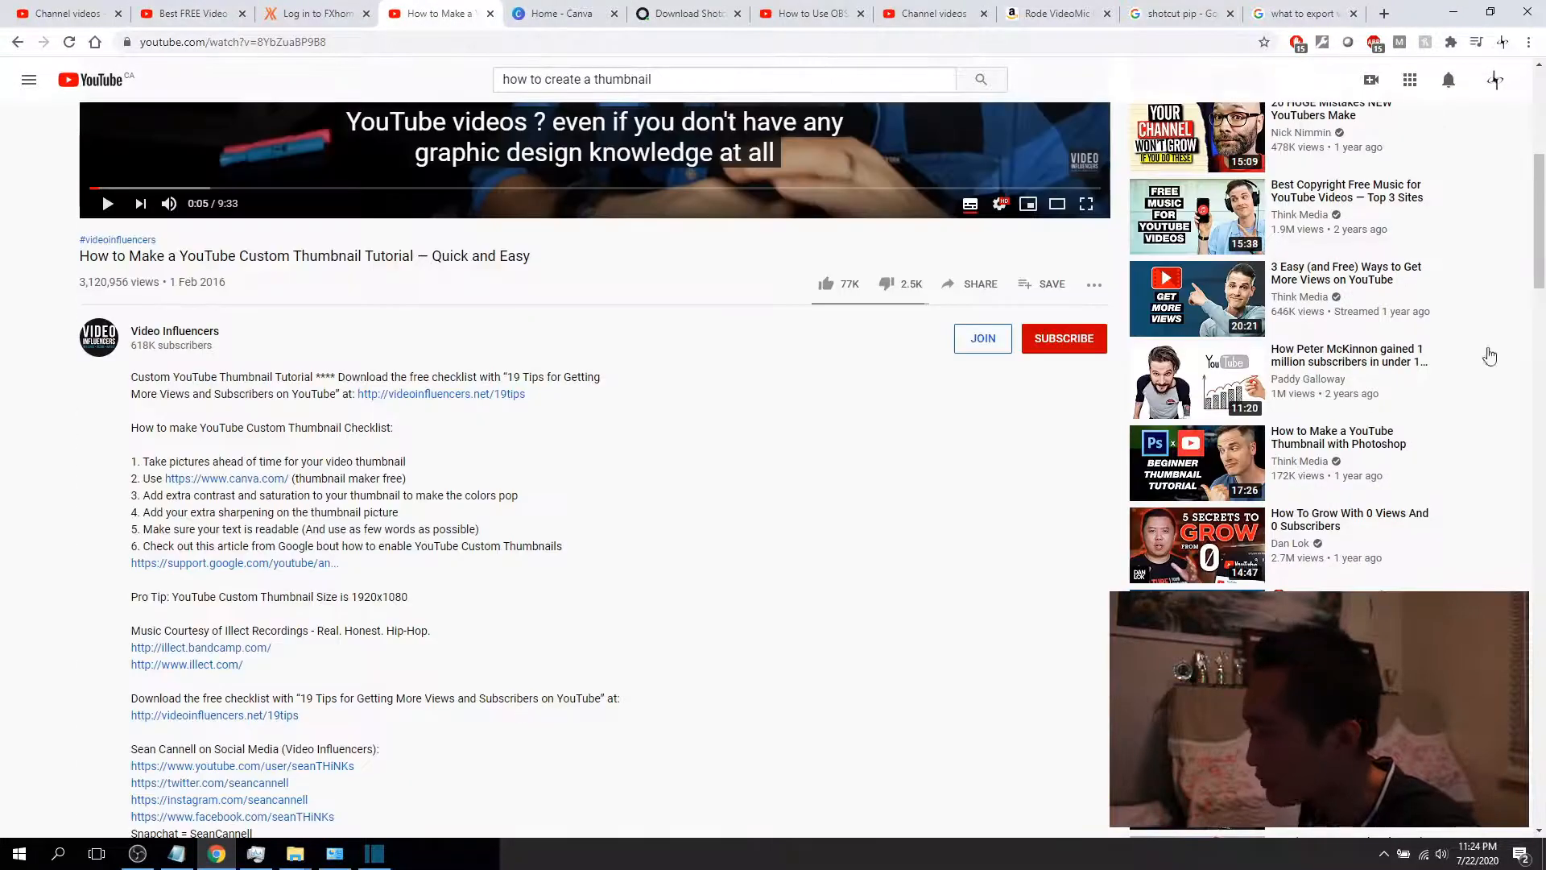
{"action": "left_click_drag", "start_coordinate": [1539, 261], "coordinate": [1498, 157]}
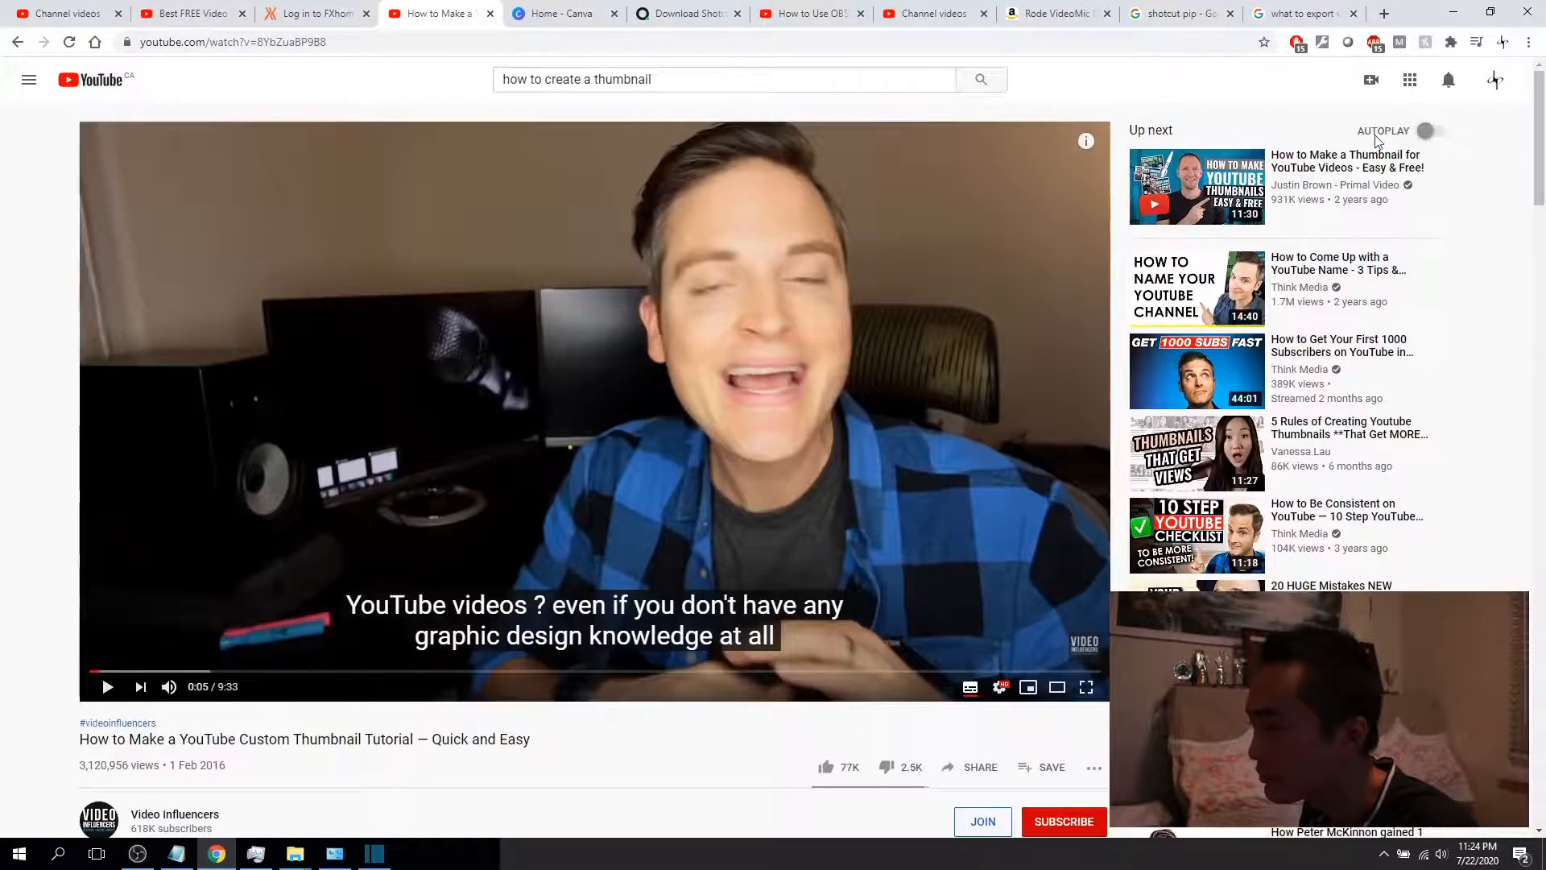
{"action": "left_click", "coordinate": [109, 688]}
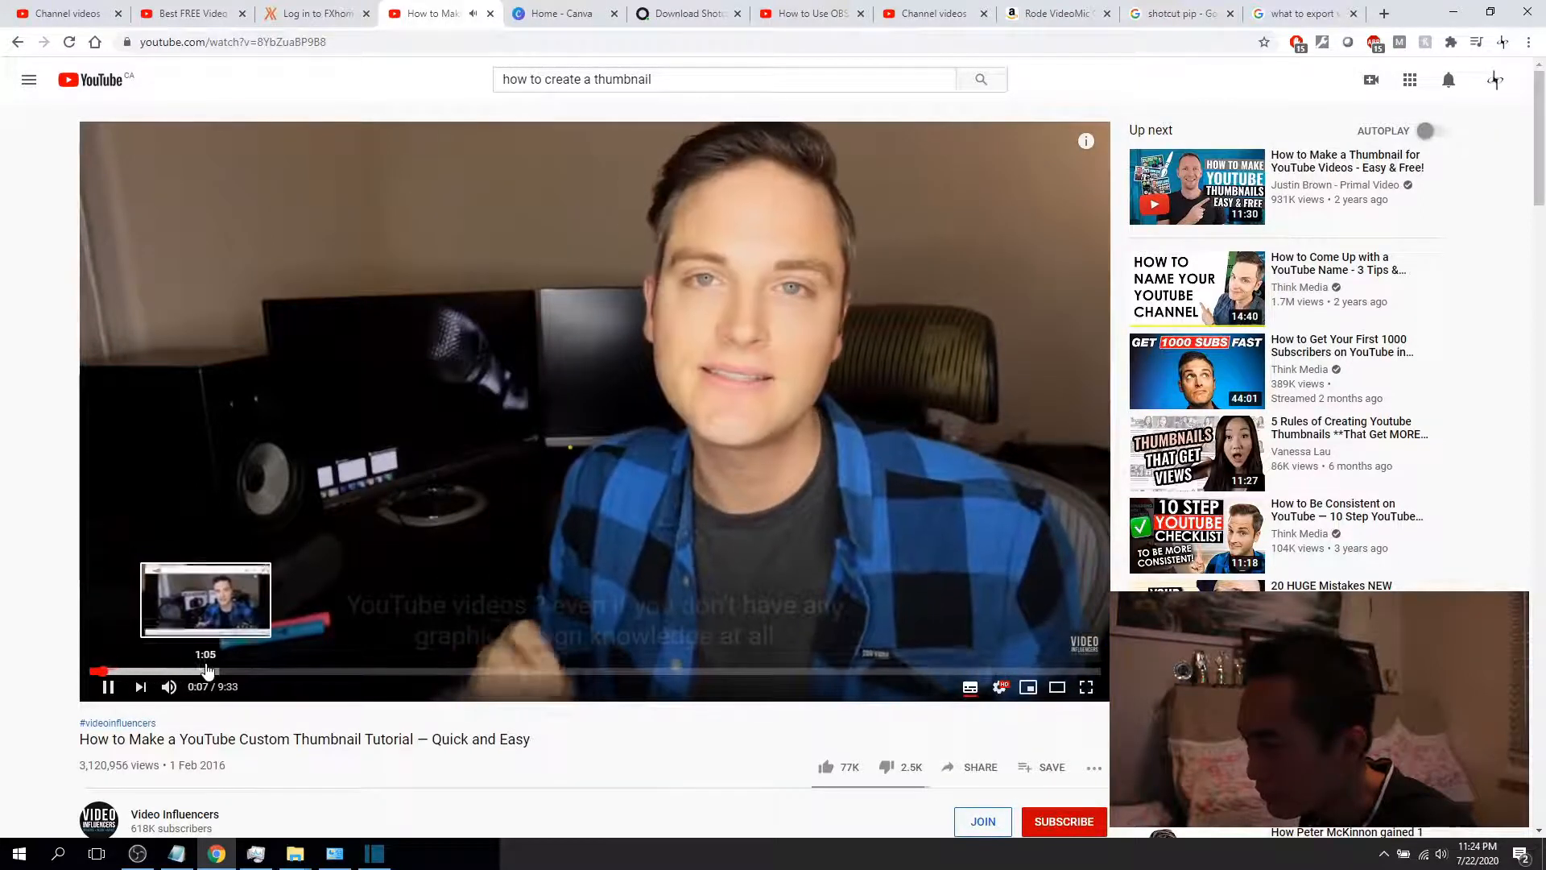
{"action": "left_click", "coordinate": [207, 671]}
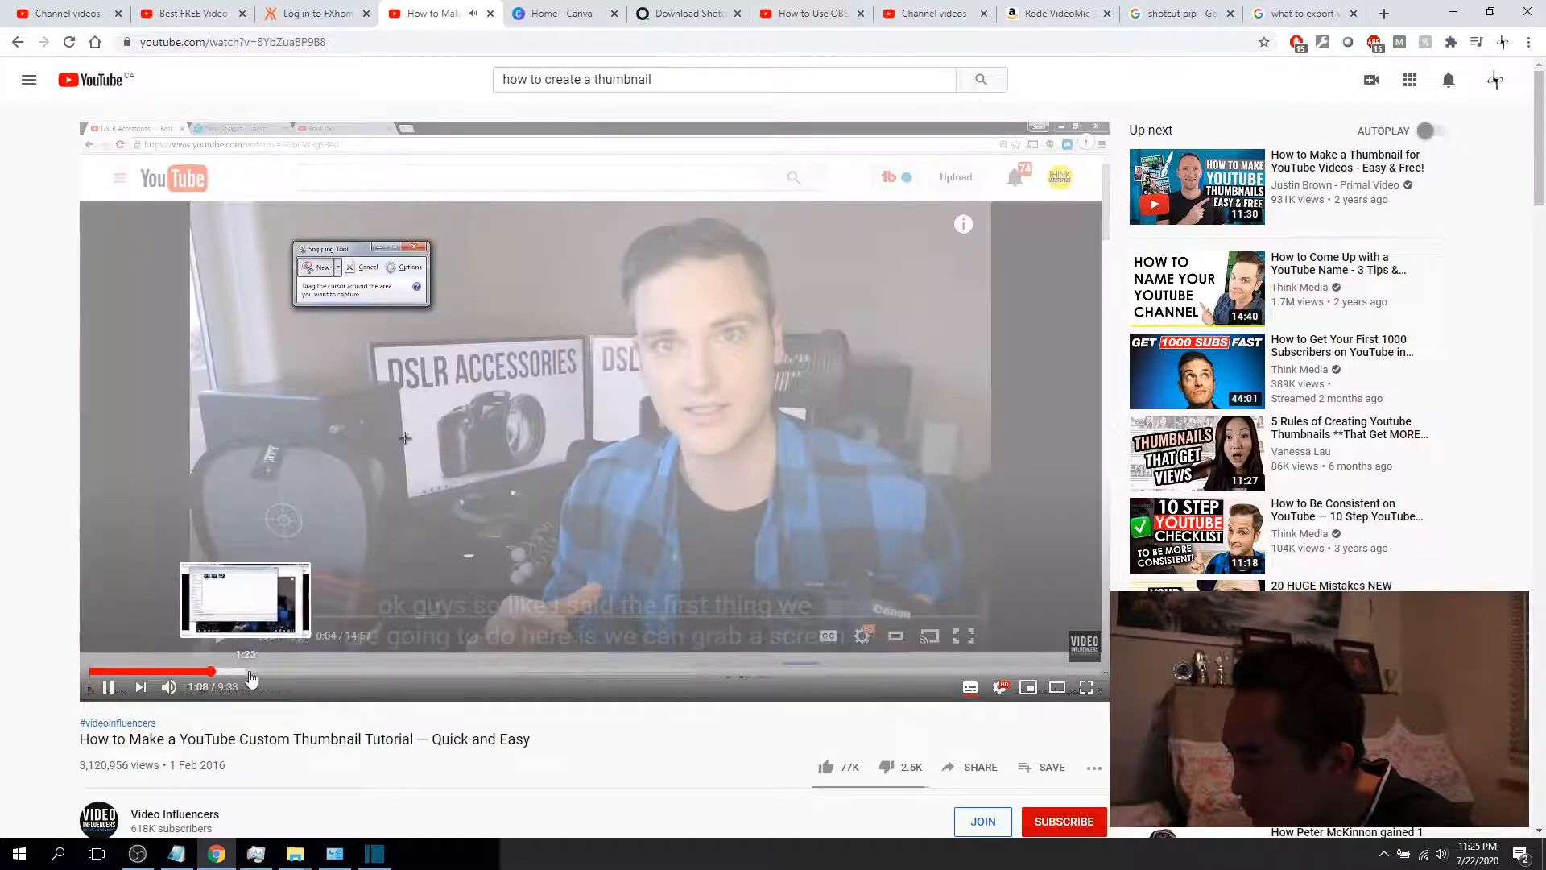
{"action": "left_click", "coordinate": [256, 674]}
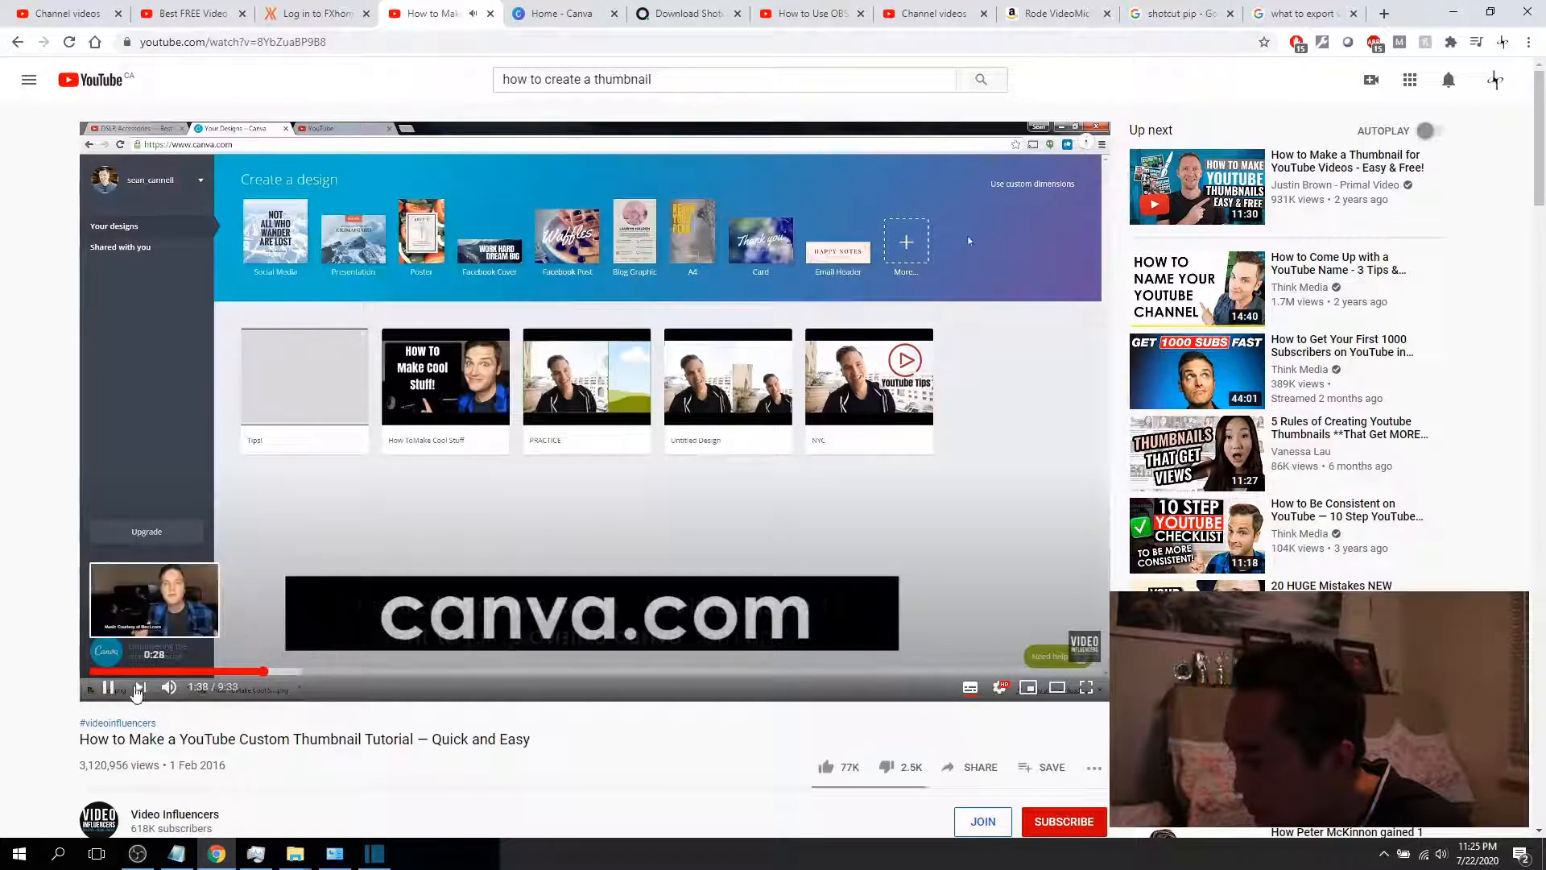
{"action": "left_click", "coordinate": [110, 689]}
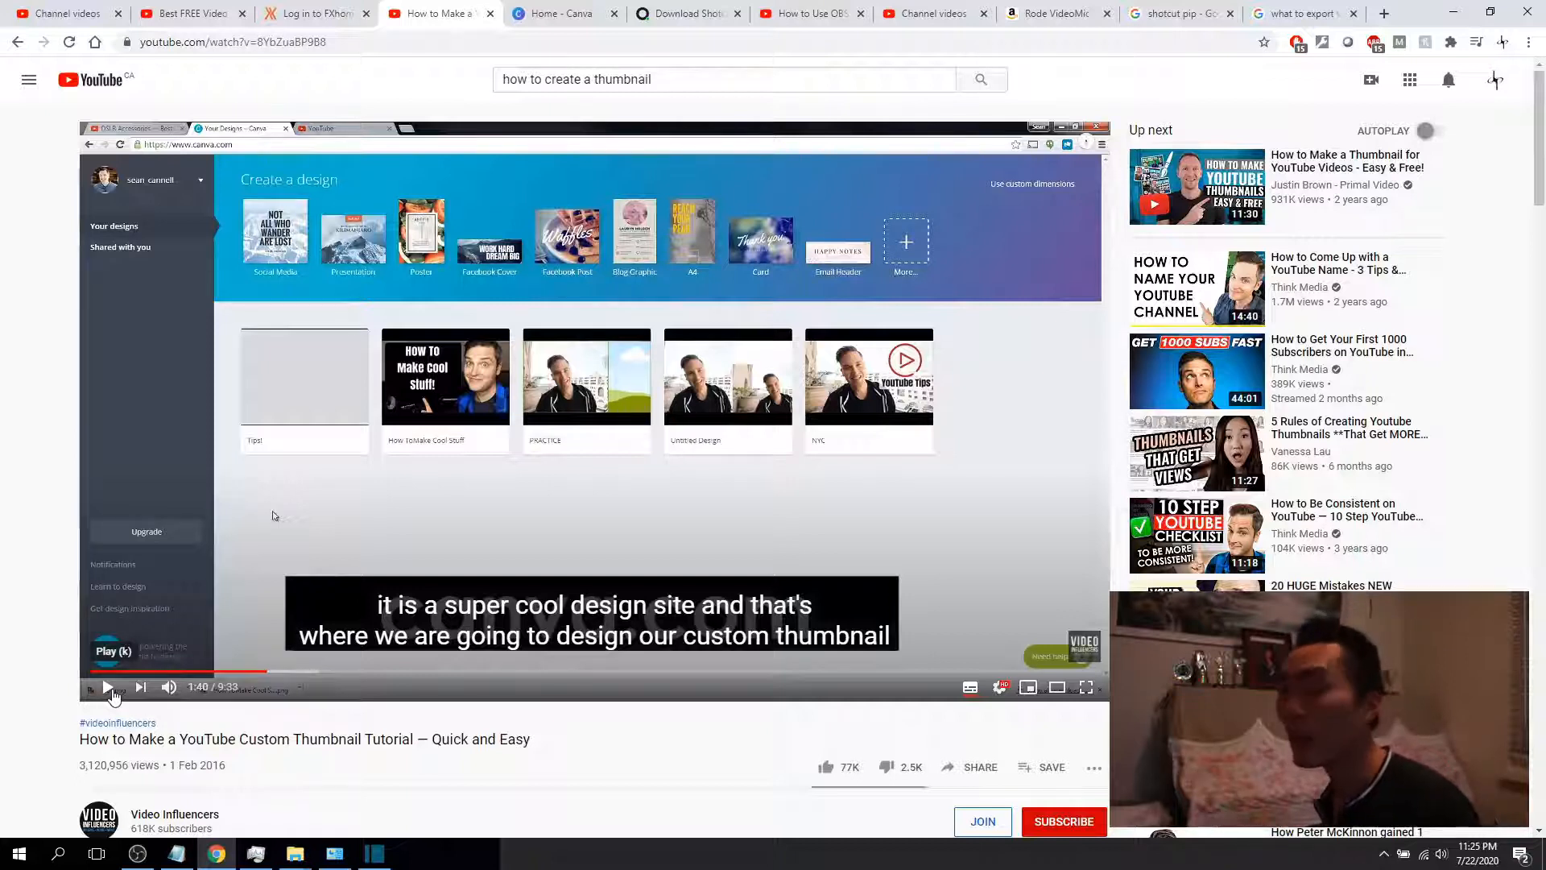
Launch the Snipping Tool and capture a rectangular snip of nearly the whole browser window
{"action": "left_click", "coordinate": [19, 854]}
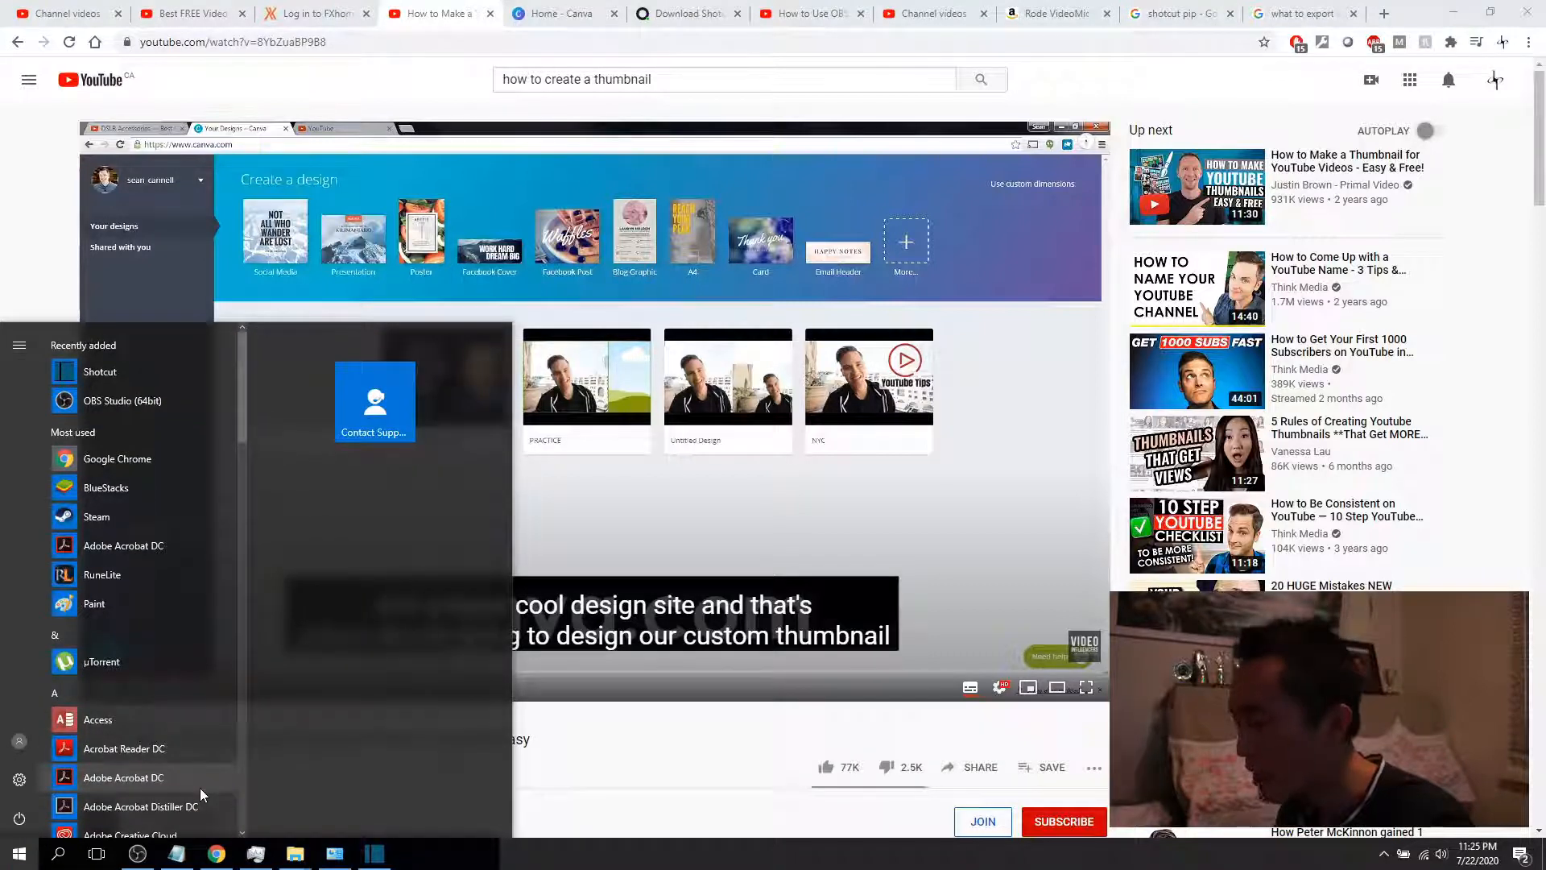
{"action": "type", "text": "sni"}
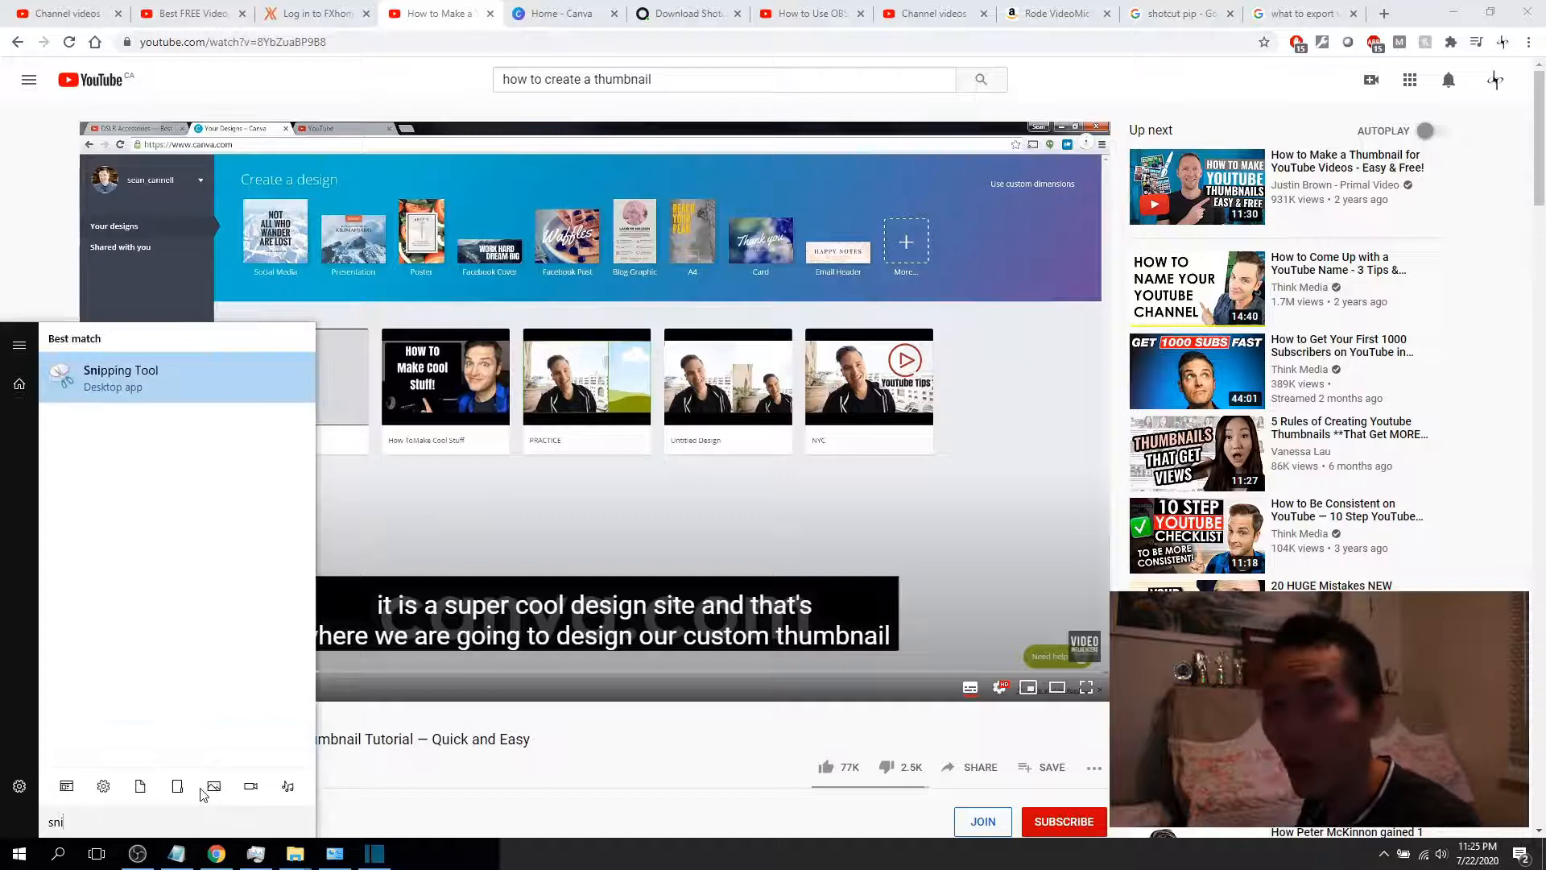
{"action": "left_click", "coordinate": [169, 368]}
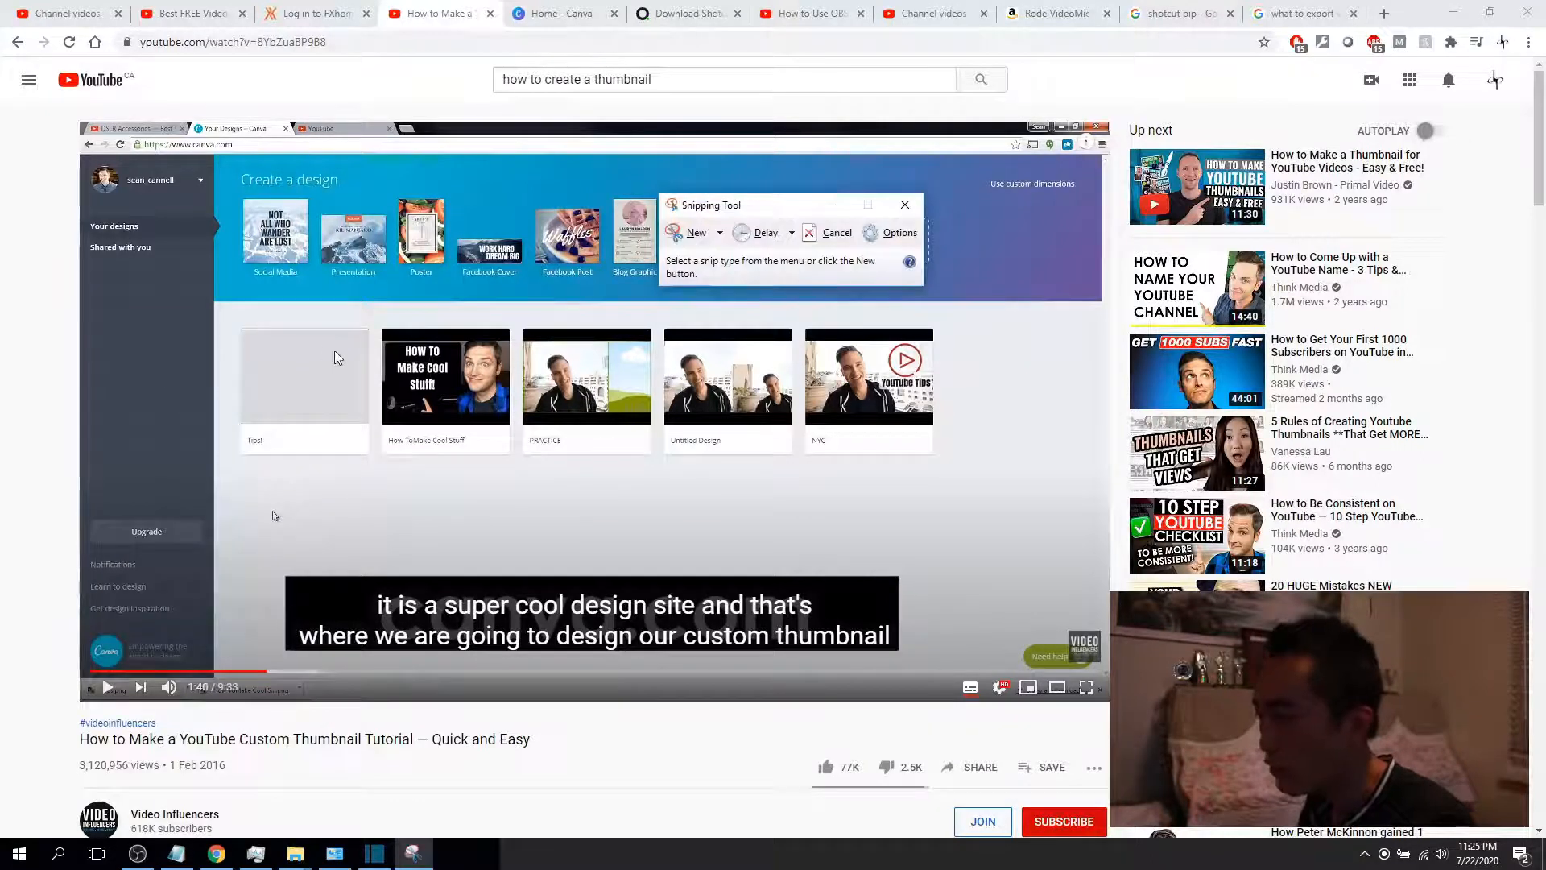
{"action": "left_click", "coordinate": [694, 232]}
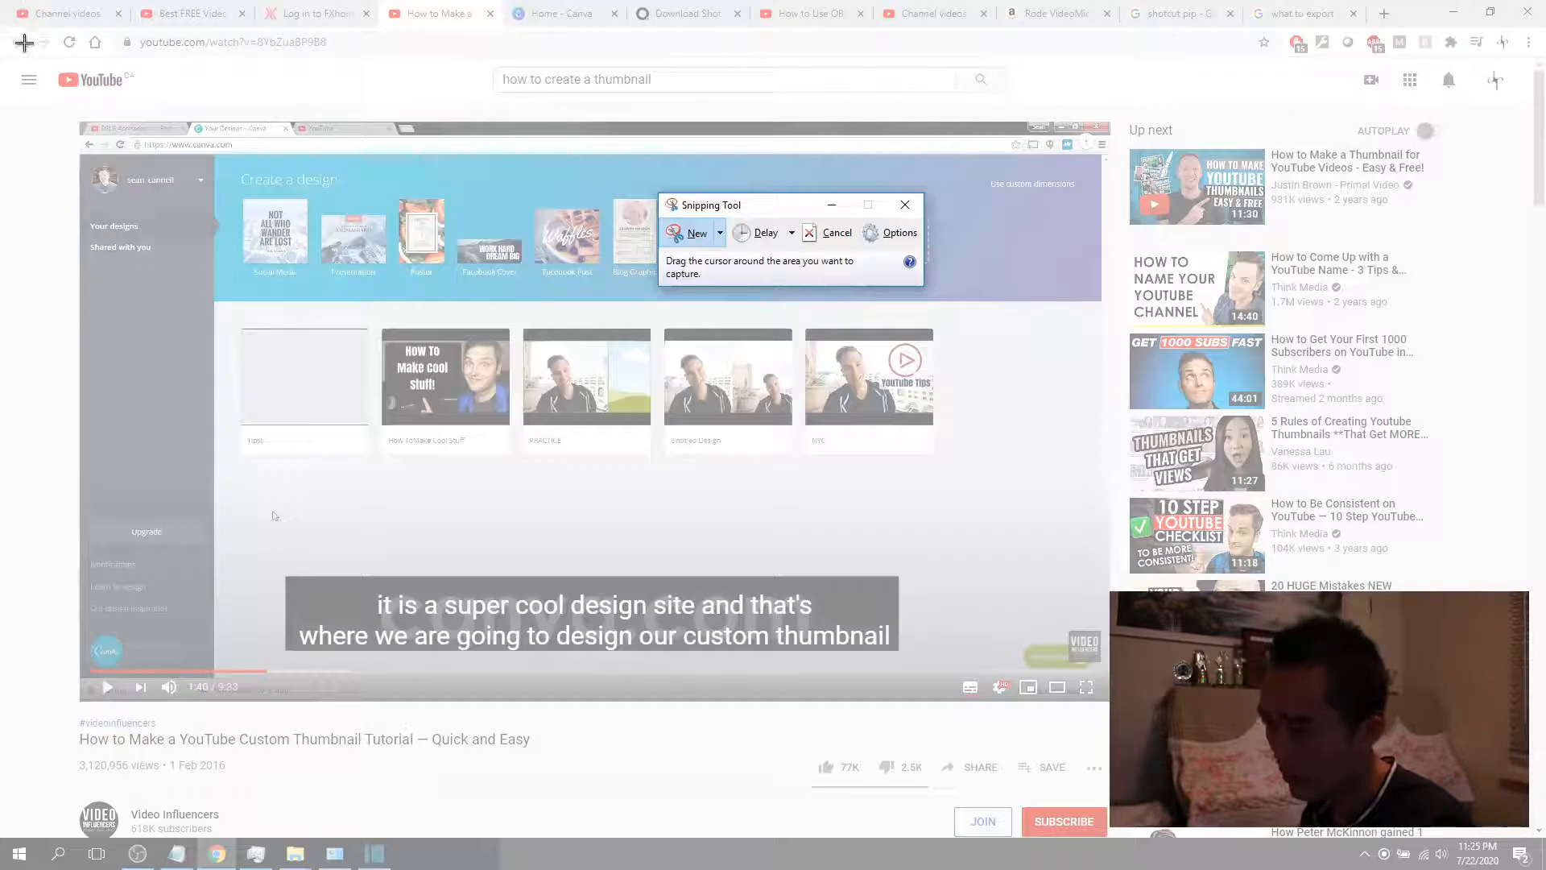
{"action": "left_click_drag", "start_coordinate": [15, 36], "coordinate": [1522, 832]}
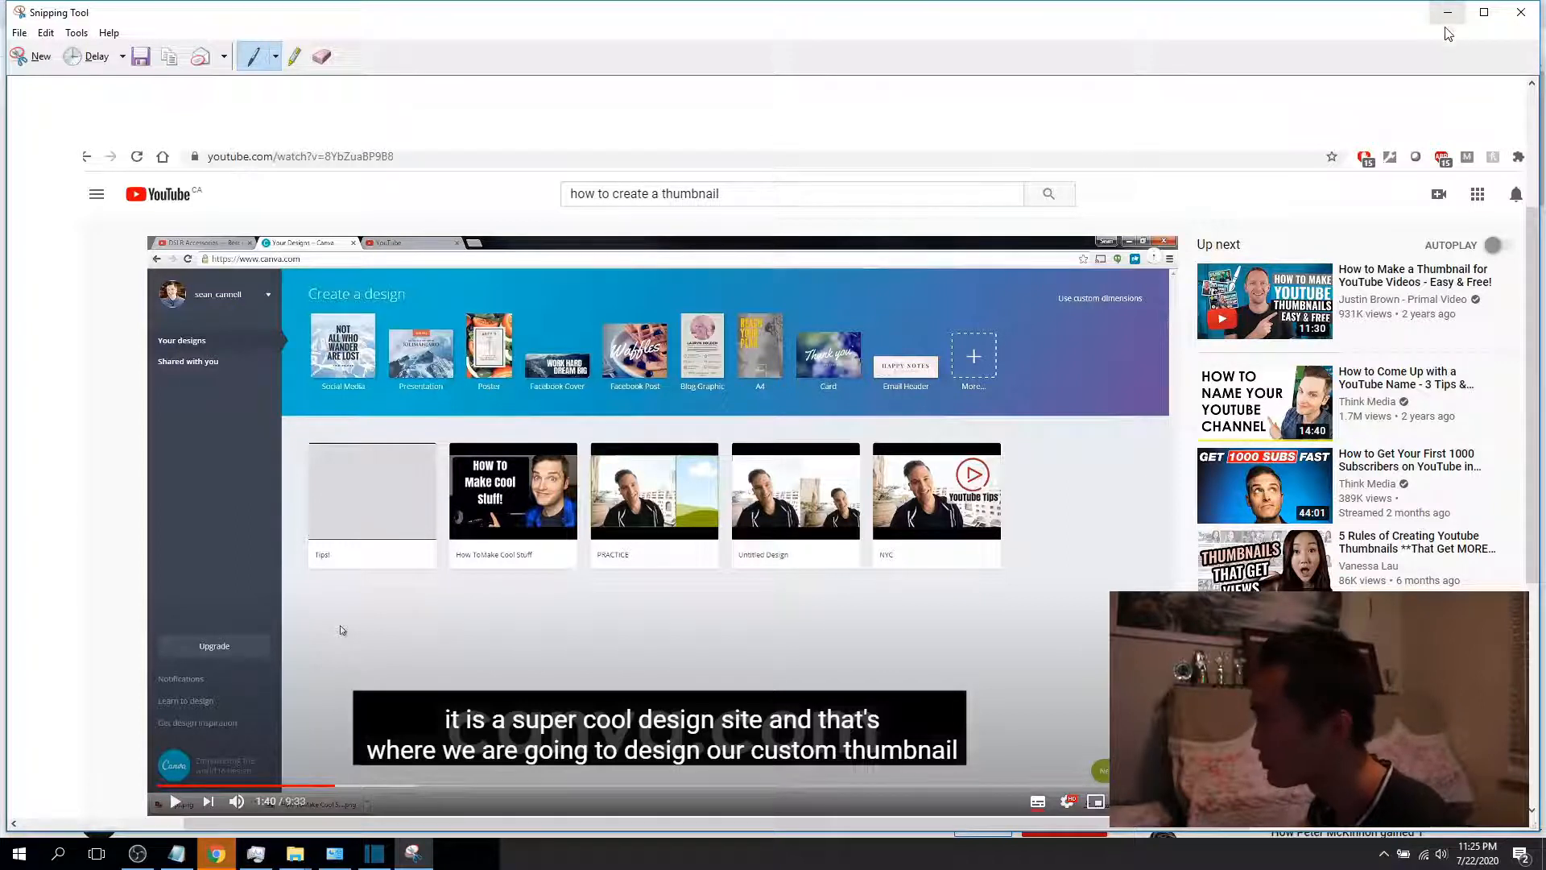
Save the snip to the Desktop as a JPEG named Capture, and minimize the Snipping Tool
{"action": "left_click", "coordinate": [1520, 12]}
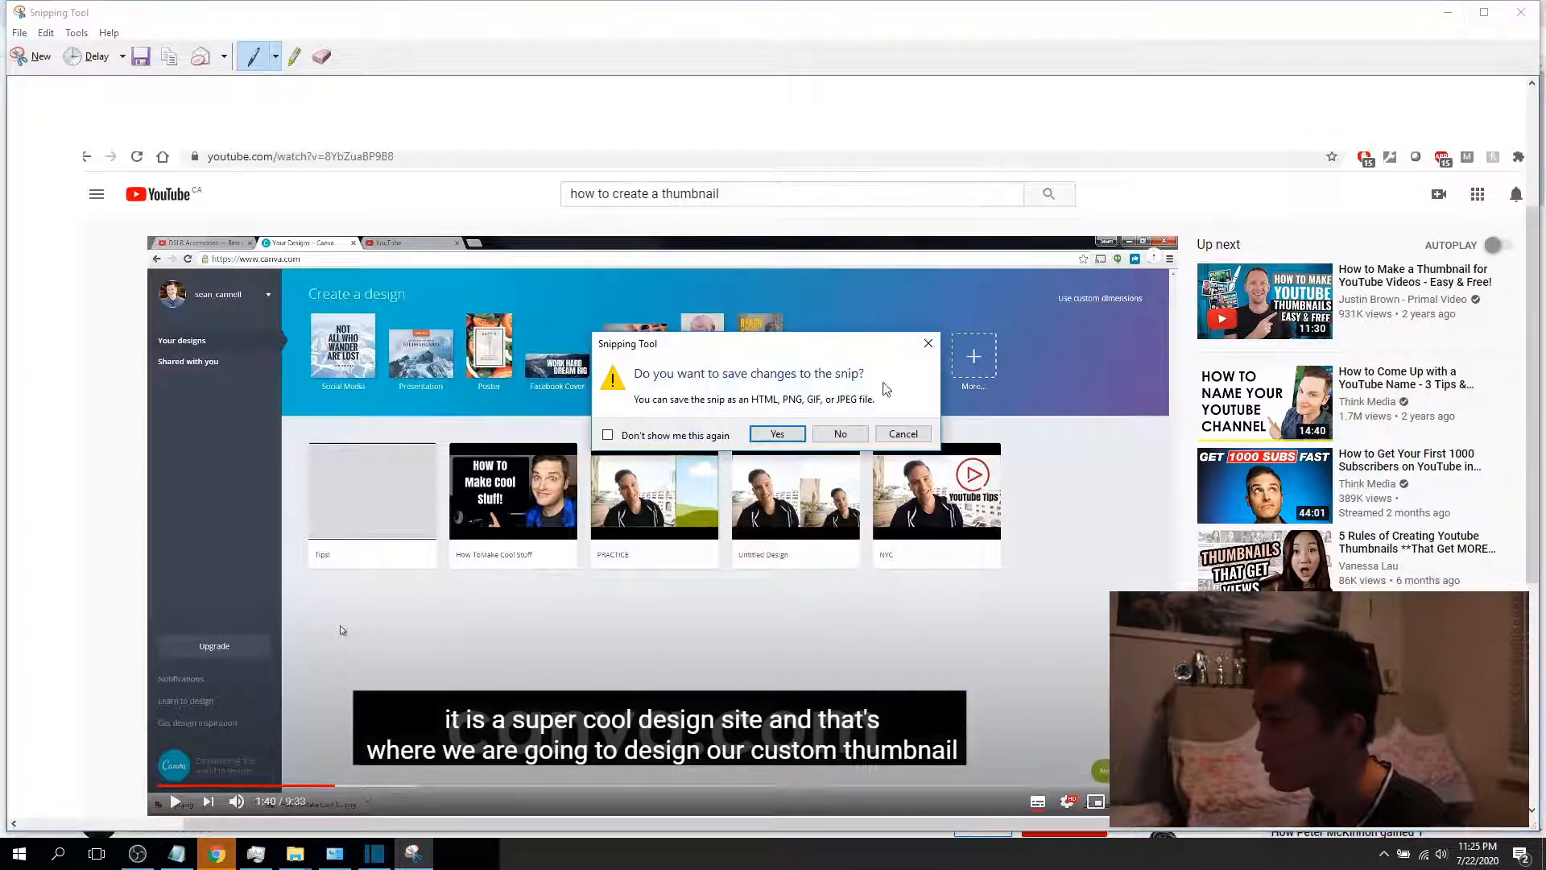
{"action": "left_click", "coordinate": [902, 433]}
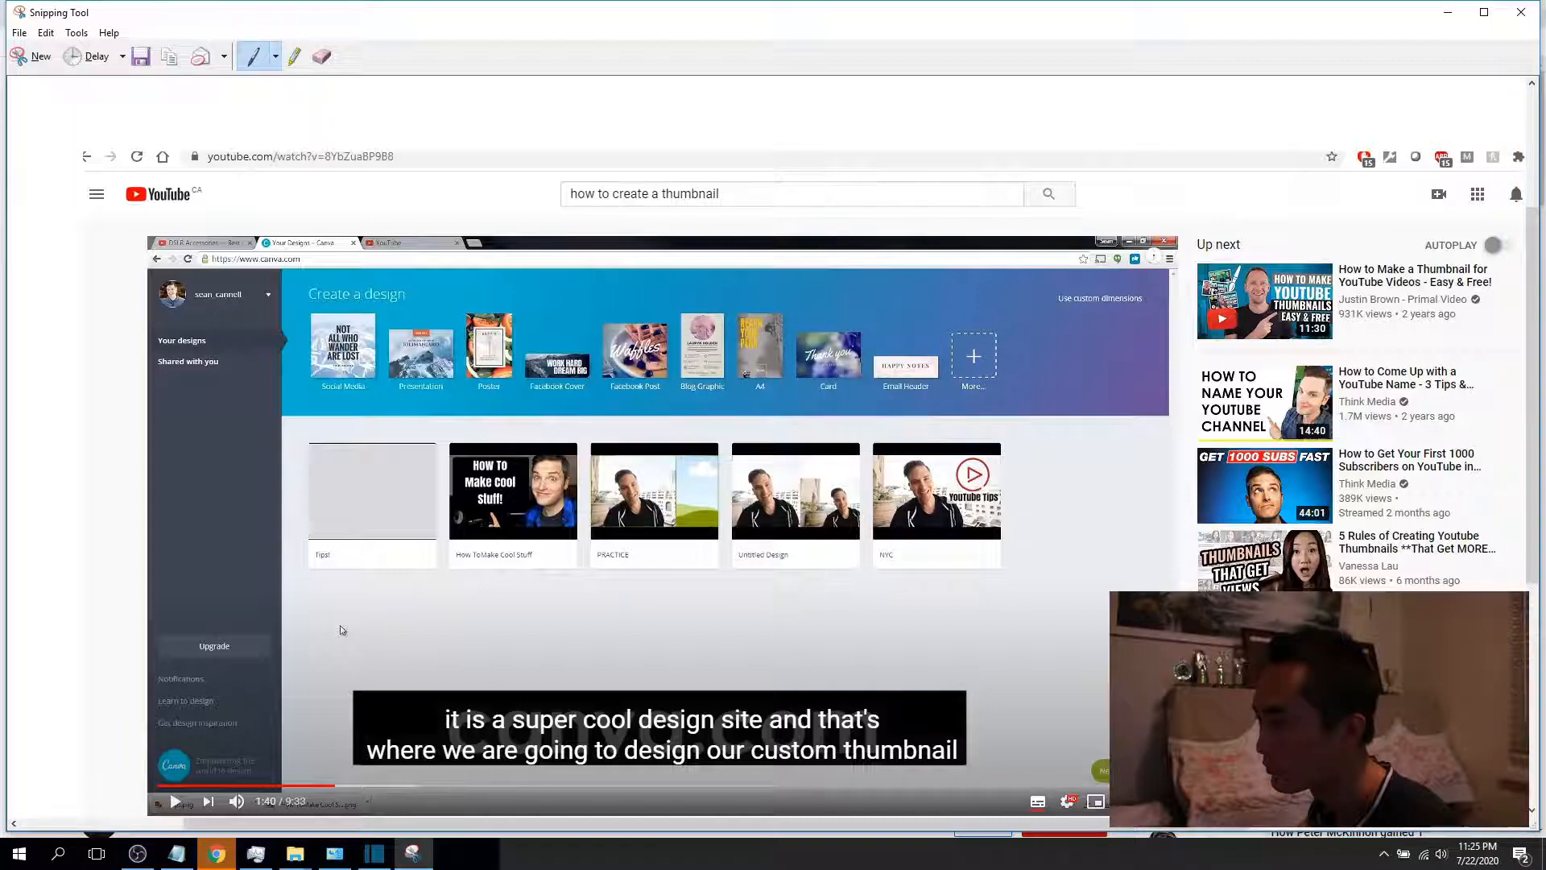
{"action": "left_click", "coordinate": [20, 32]}
{"action": "left_click", "coordinate": [48, 73]}
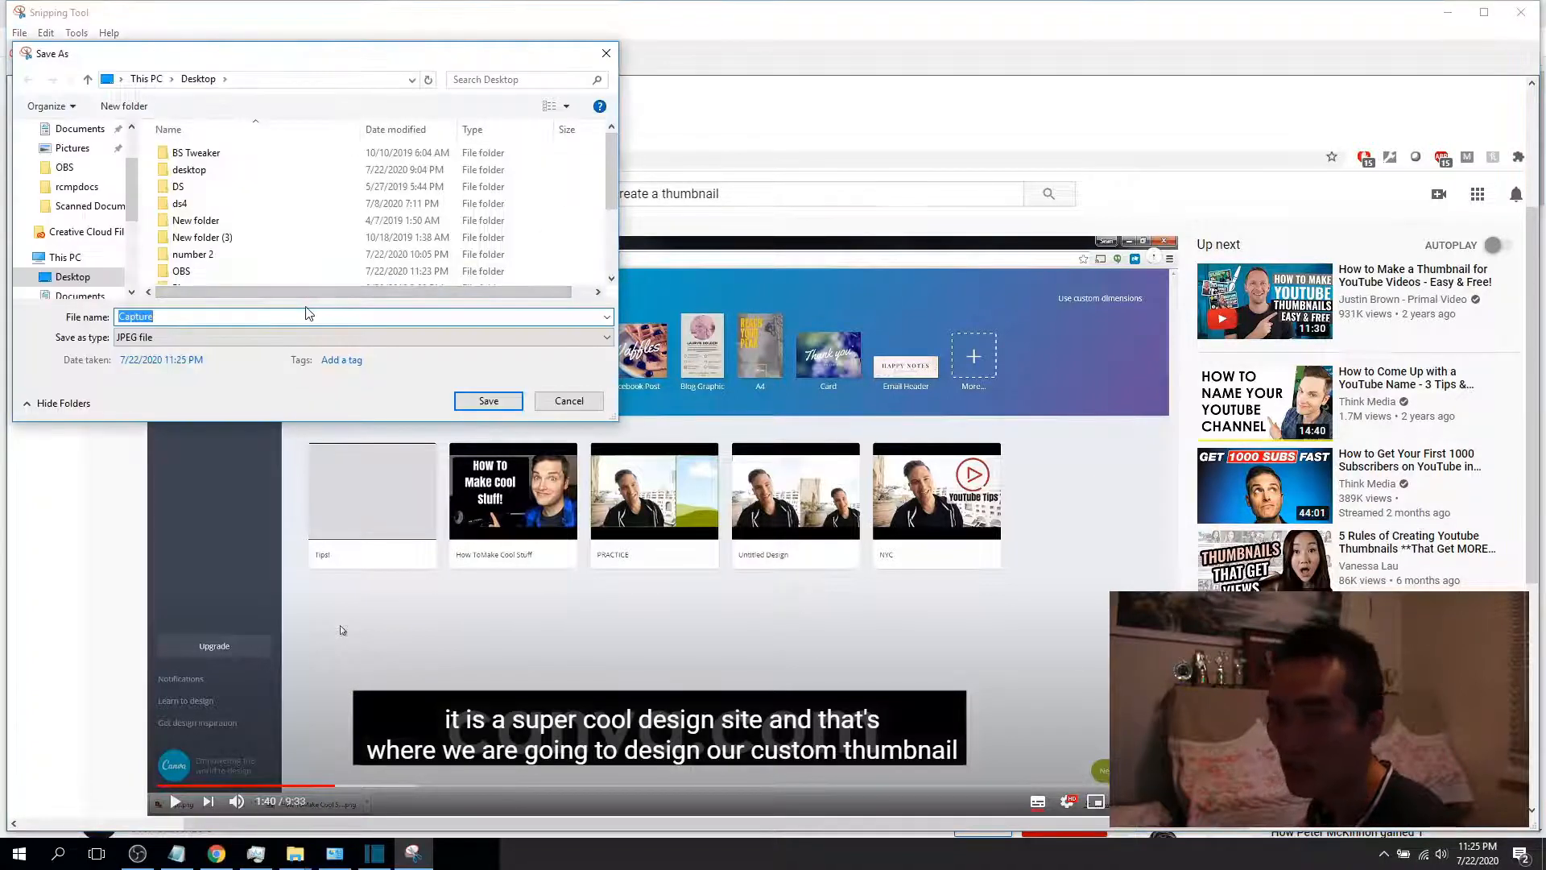
{"action": "left_click", "coordinate": [489, 401]}
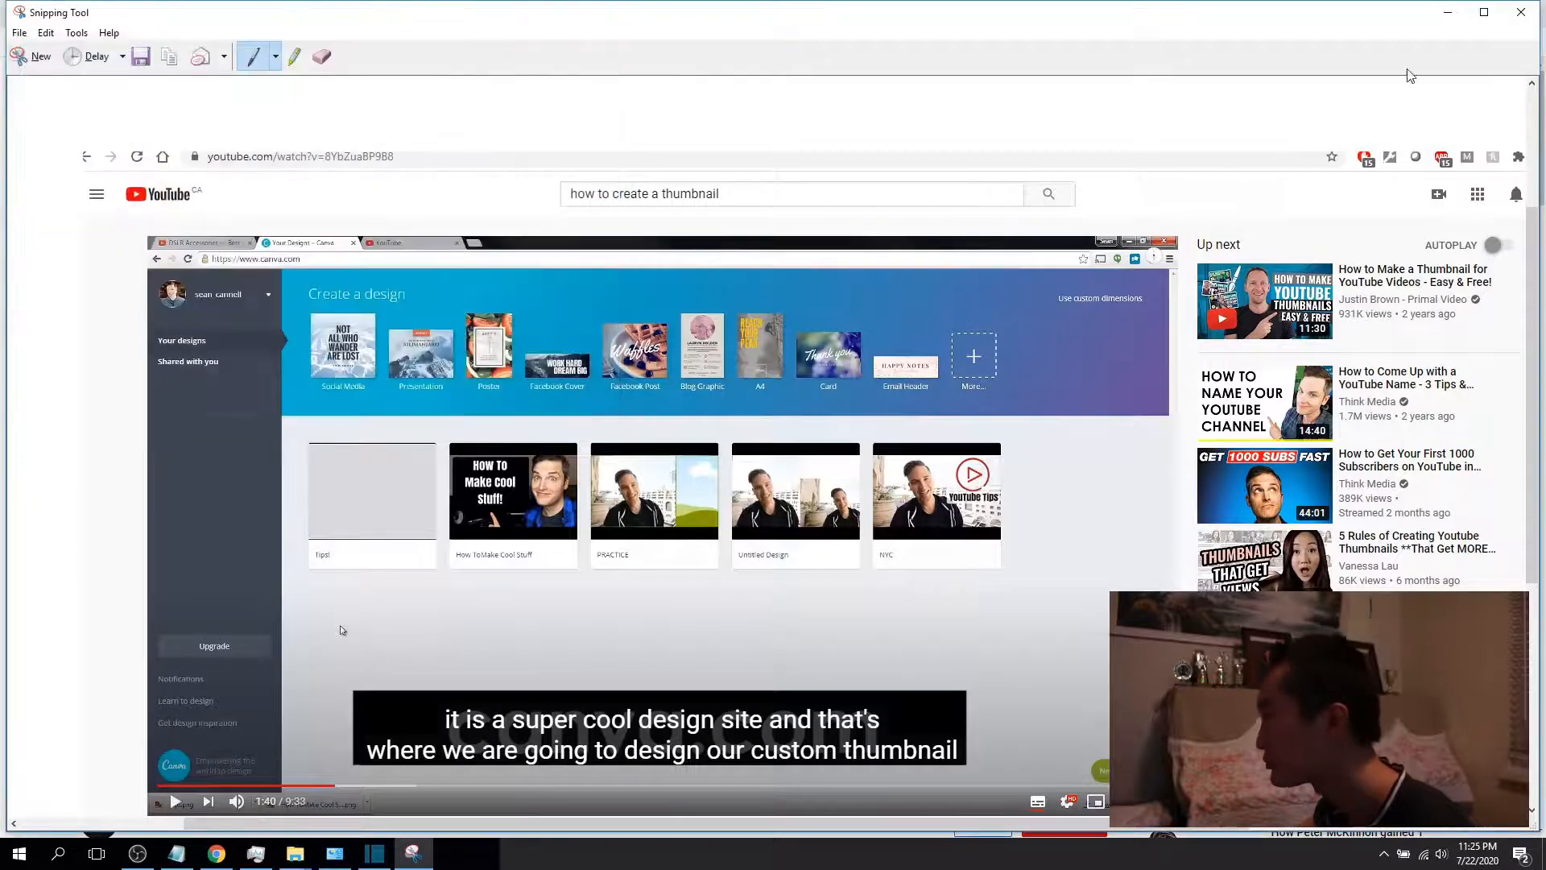
{"action": "left_click", "coordinate": [1442, 13]}
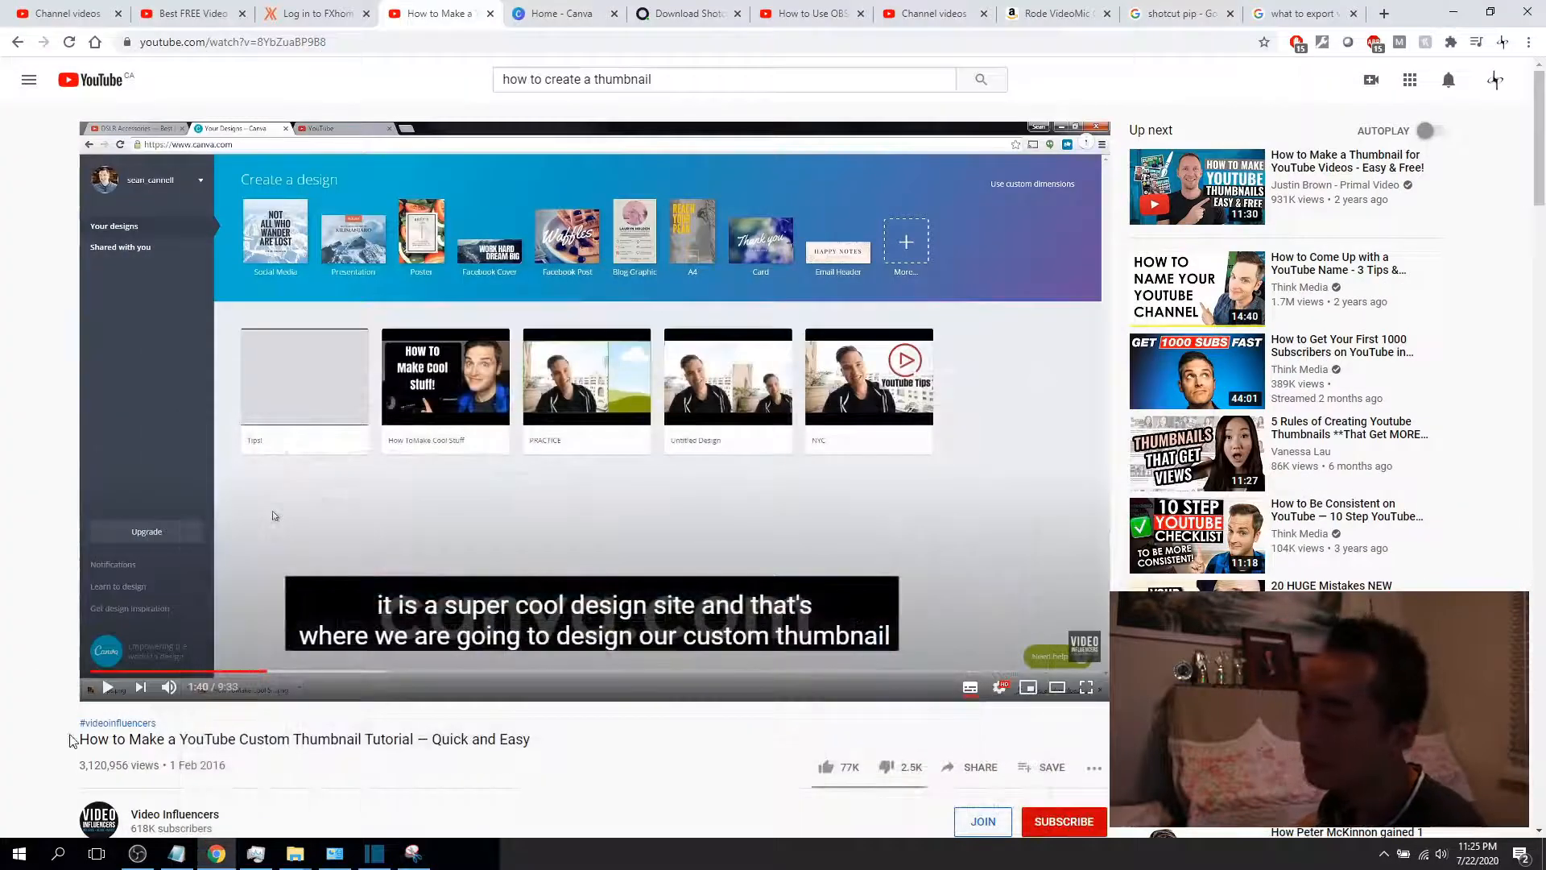
Play the tutorial up to the part on custom thumbnail resolution and pause it at 1:55
{"action": "left_click", "coordinate": [109, 702]}
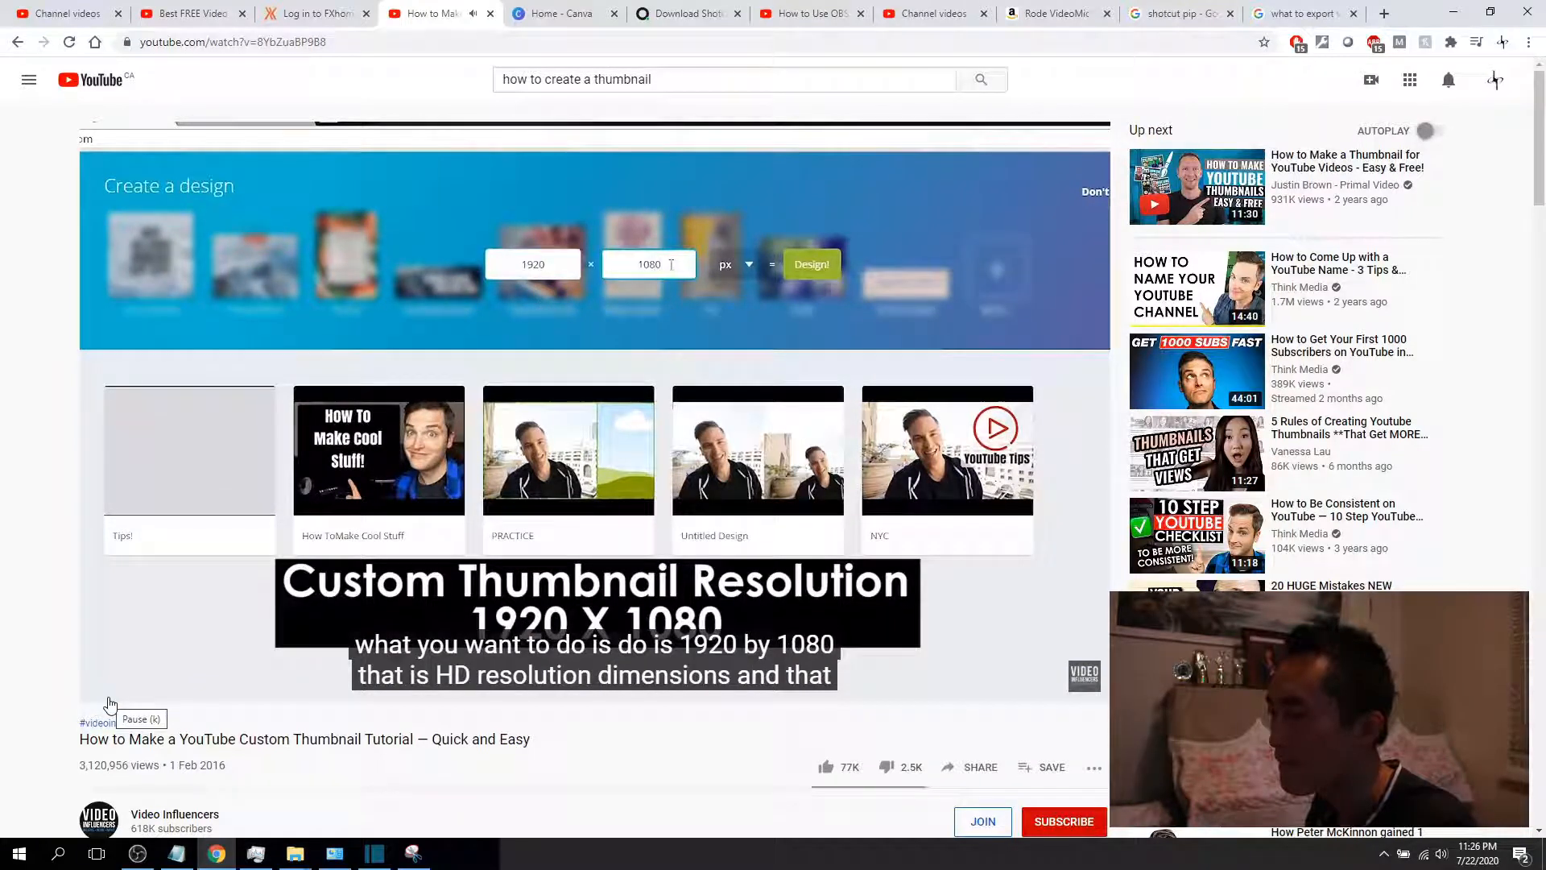
{"action": "left_click", "coordinate": [110, 703]}
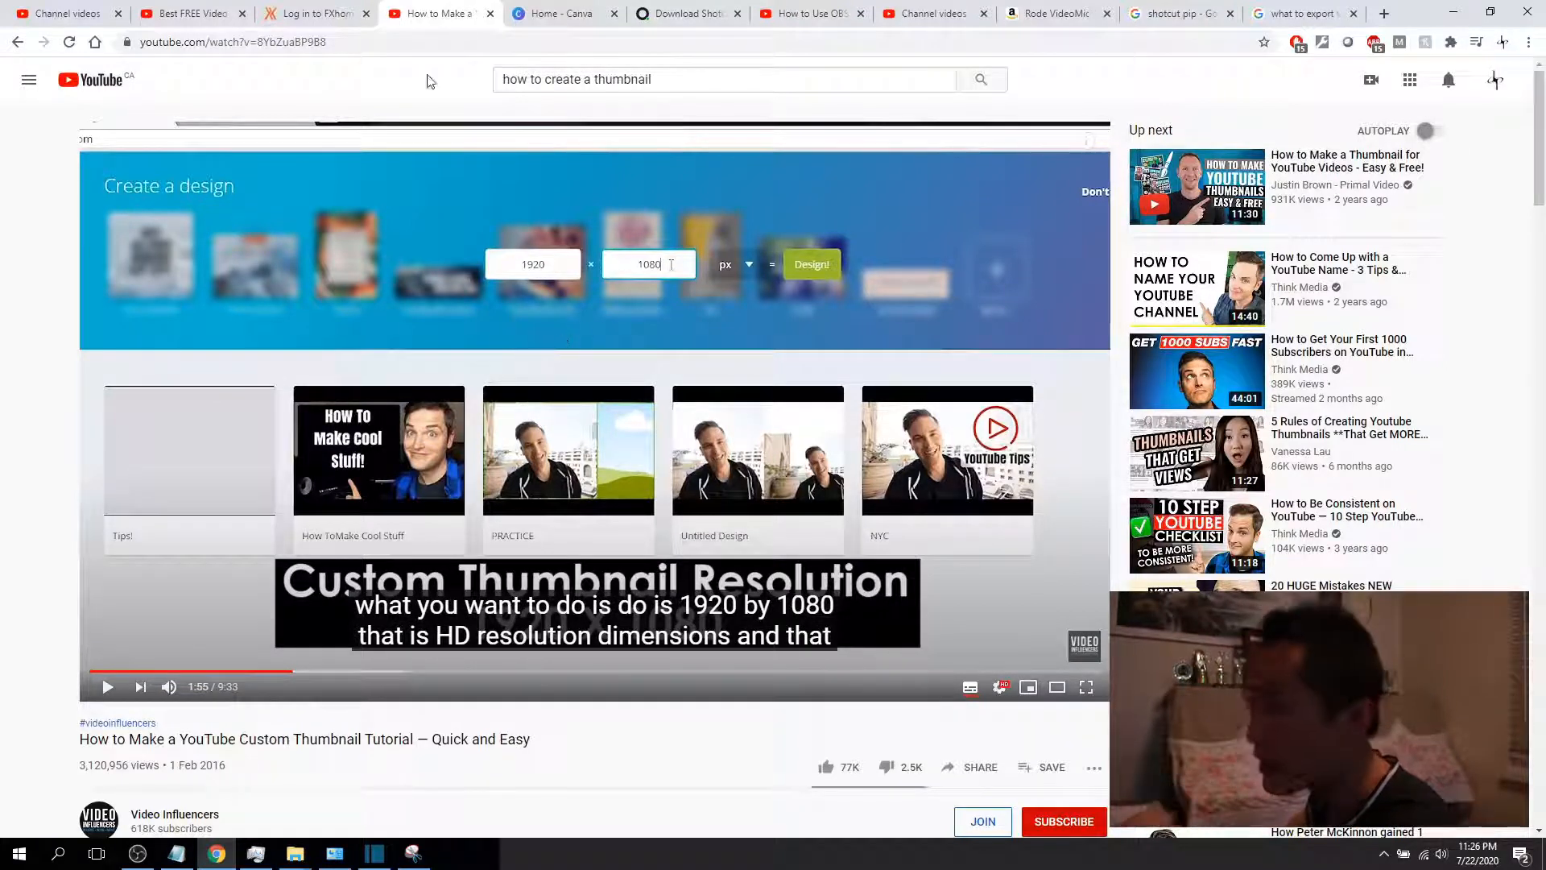
Switch to the Canva home page and create a new custom-size design of 1920 × 1080 px
{"action": "left_click", "coordinate": [567, 15]}
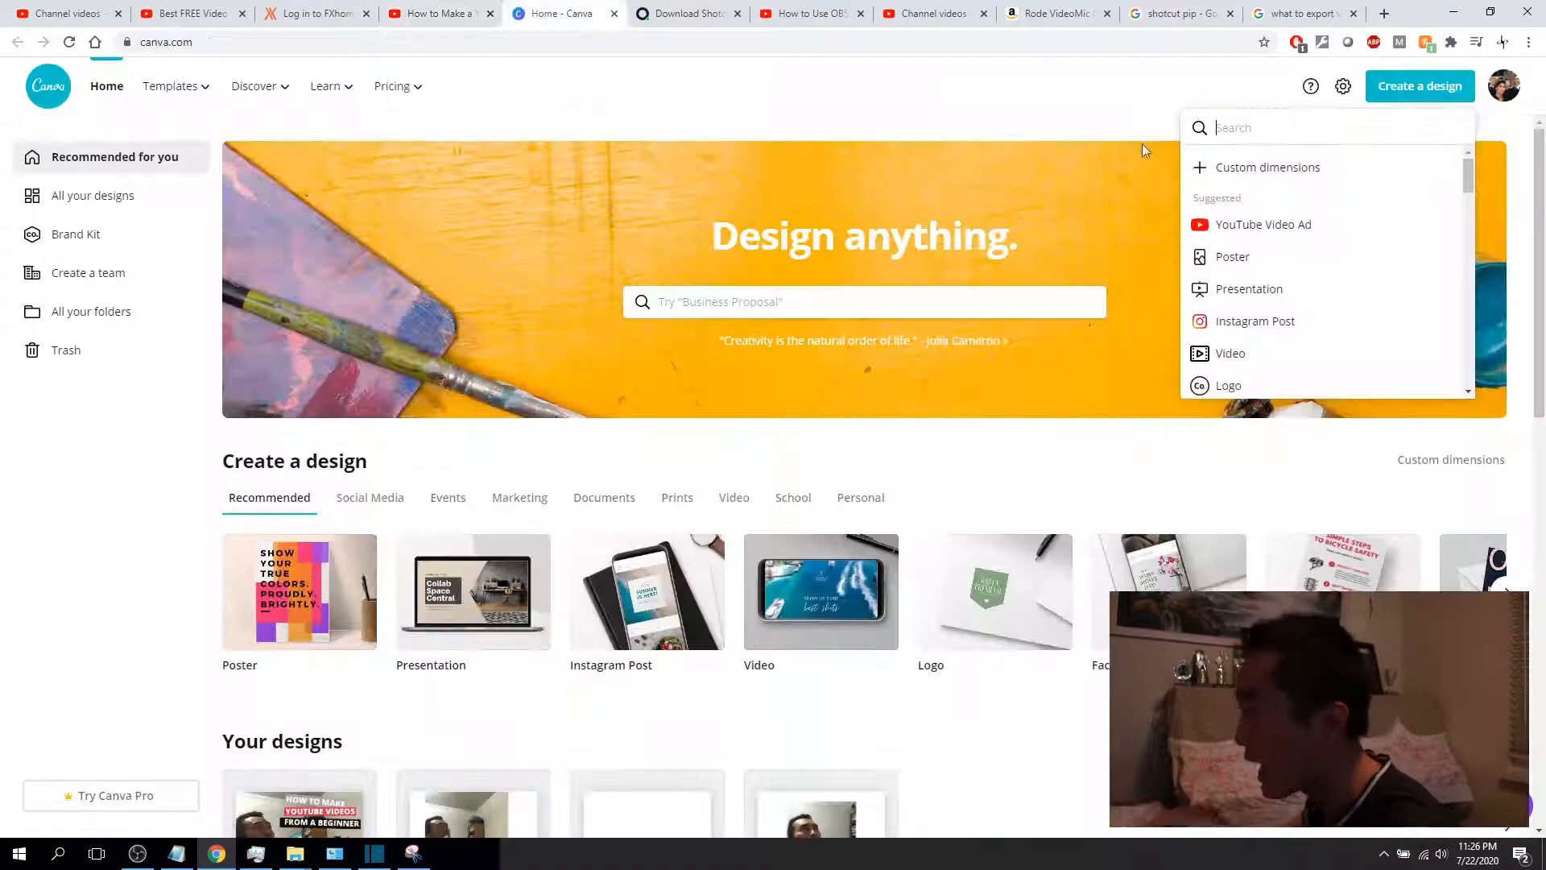
{"action": "left_click", "coordinate": [950, 121]}
{"action": "left_click", "coordinate": [1419, 95]}
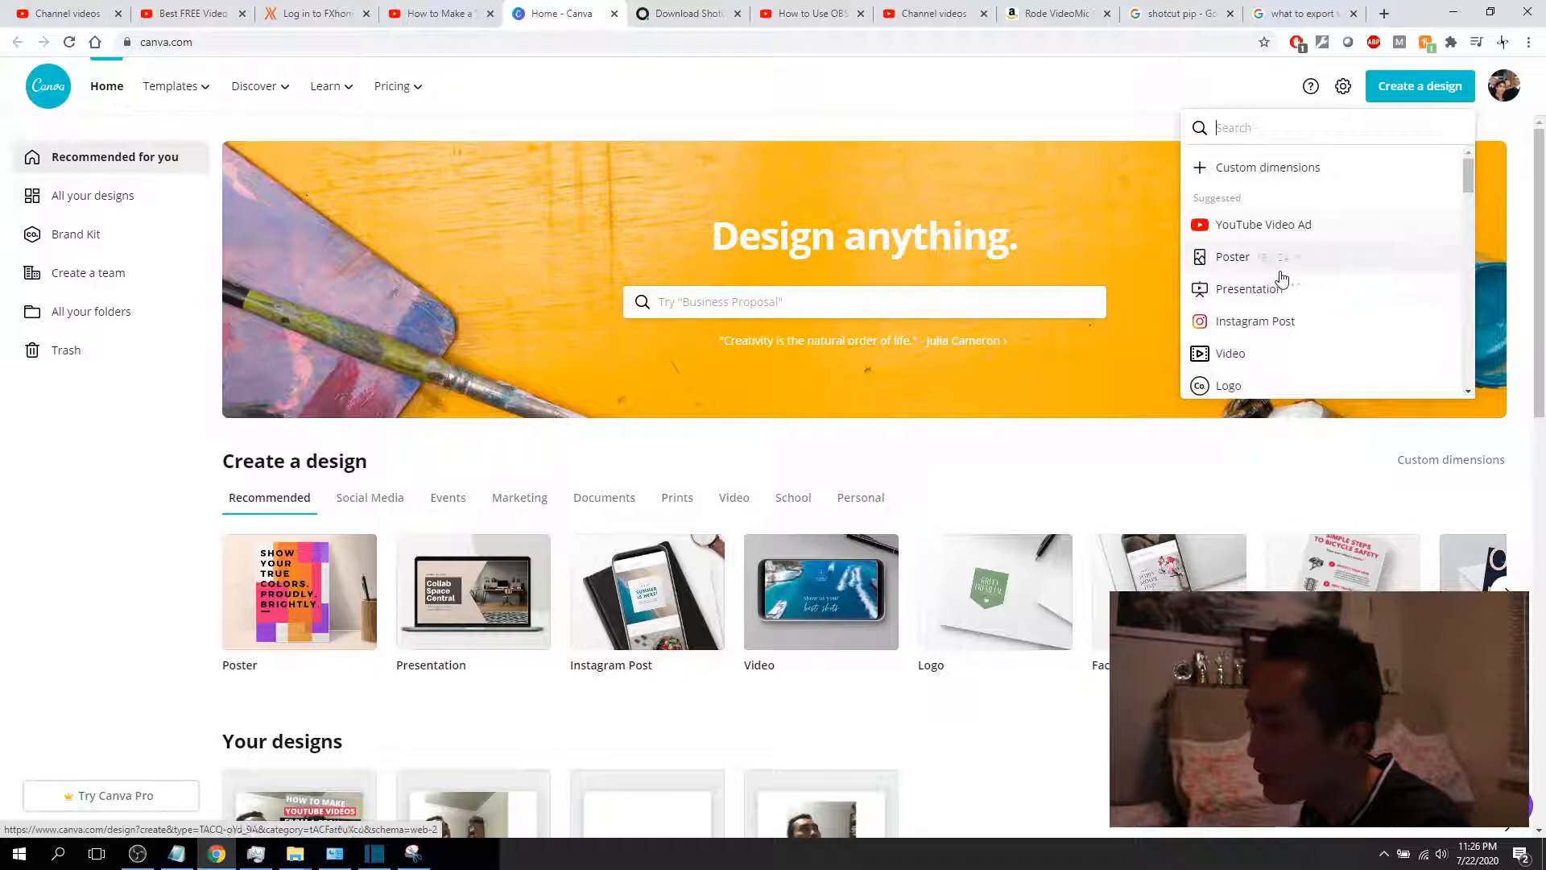
{"action": "left_click", "coordinate": [1308, 170]}
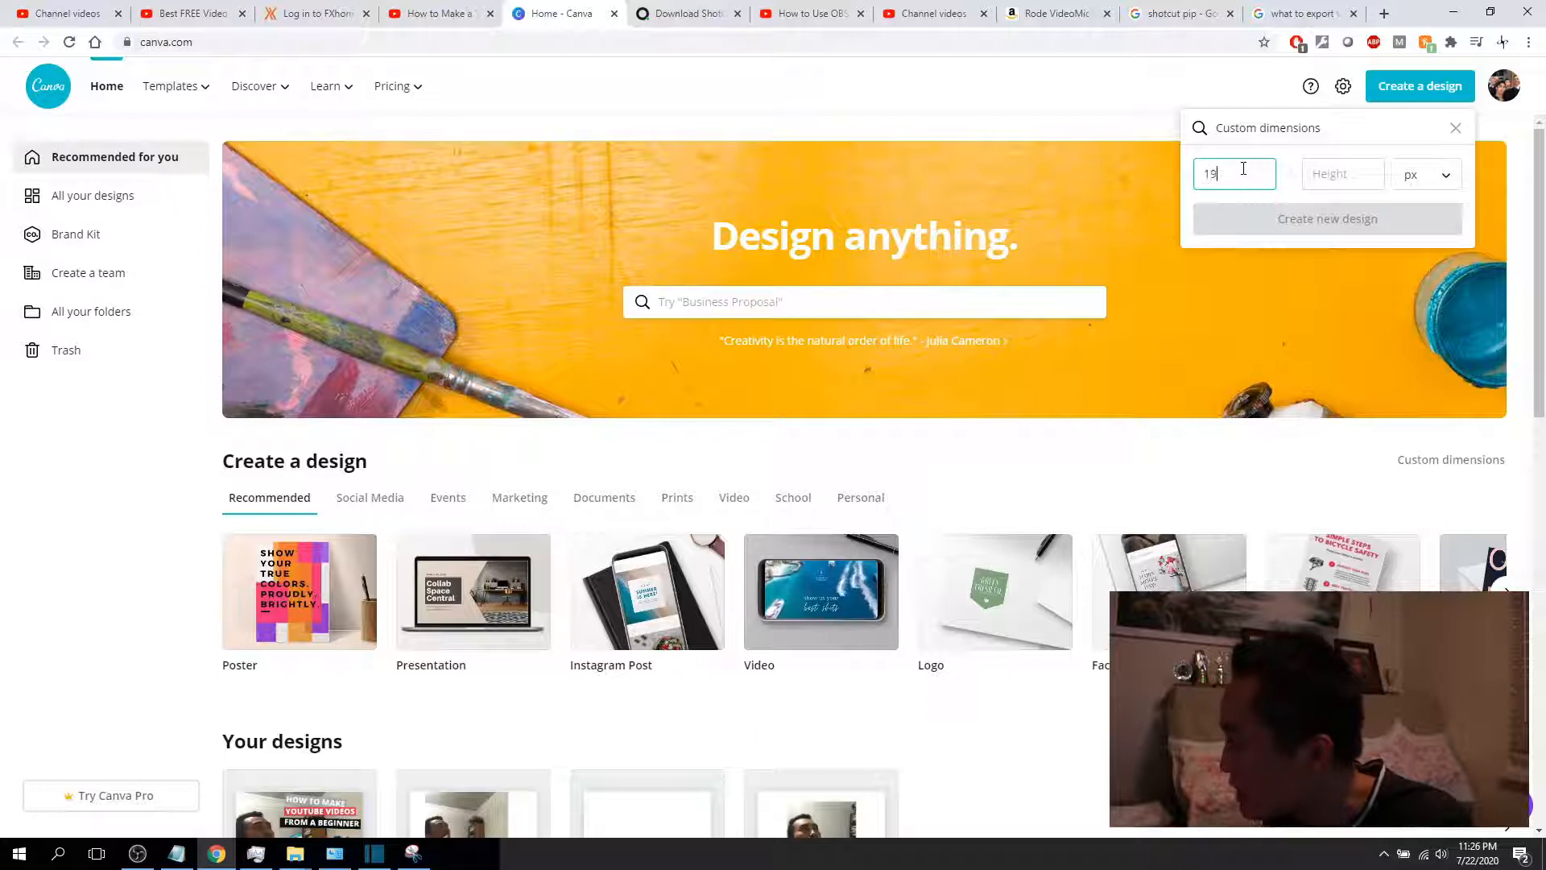
{"action": "left_click", "coordinate": [1345, 179]}
{"action": "type", "text": "1080"}
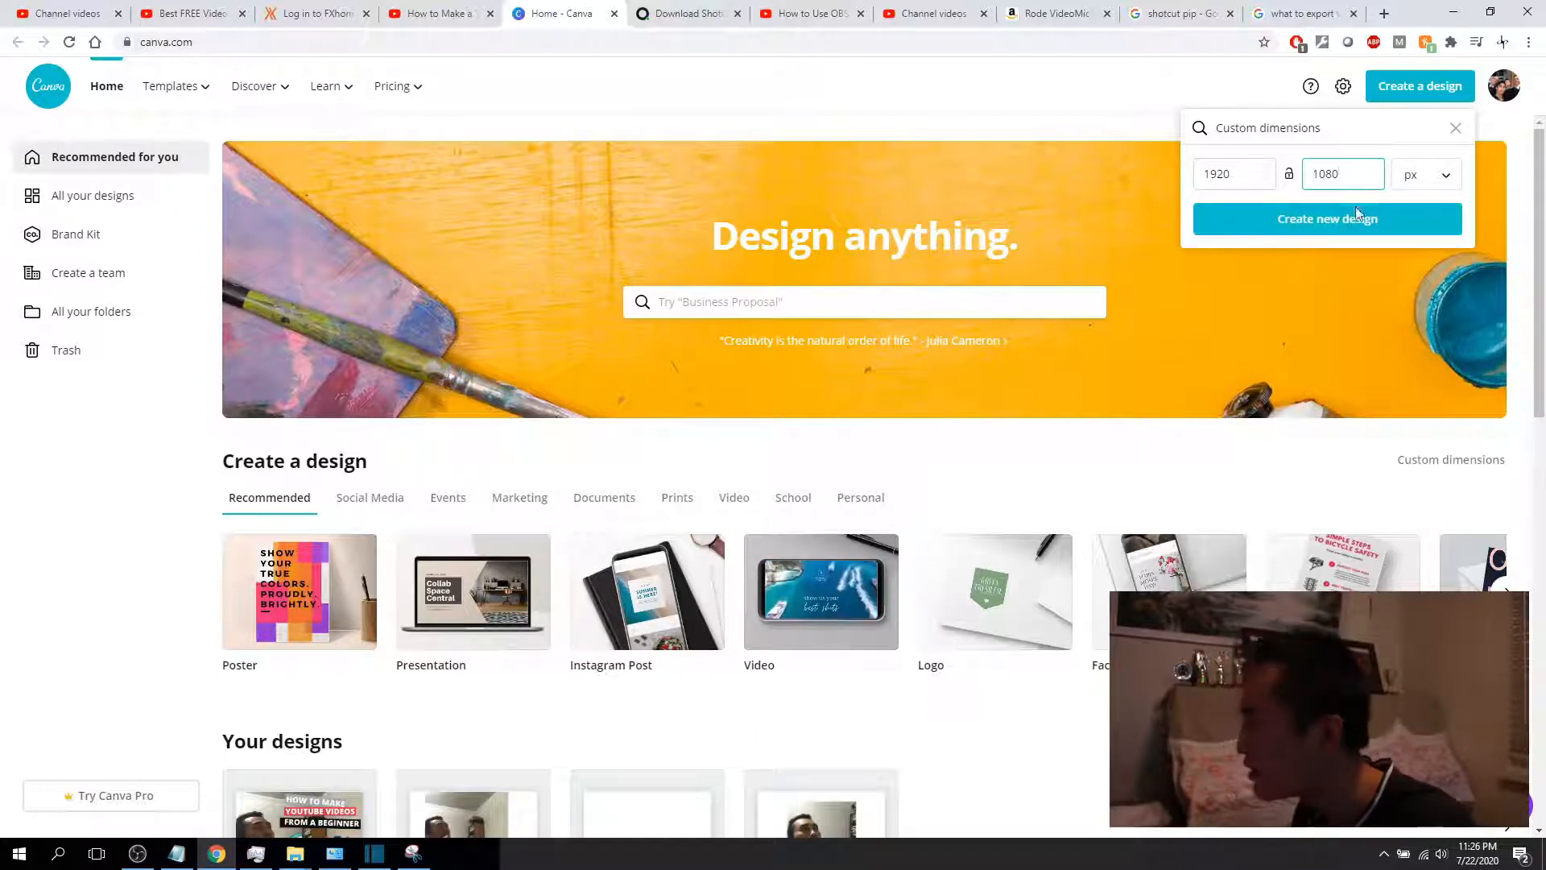
{"action": "left_click", "coordinate": [1352, 218]}
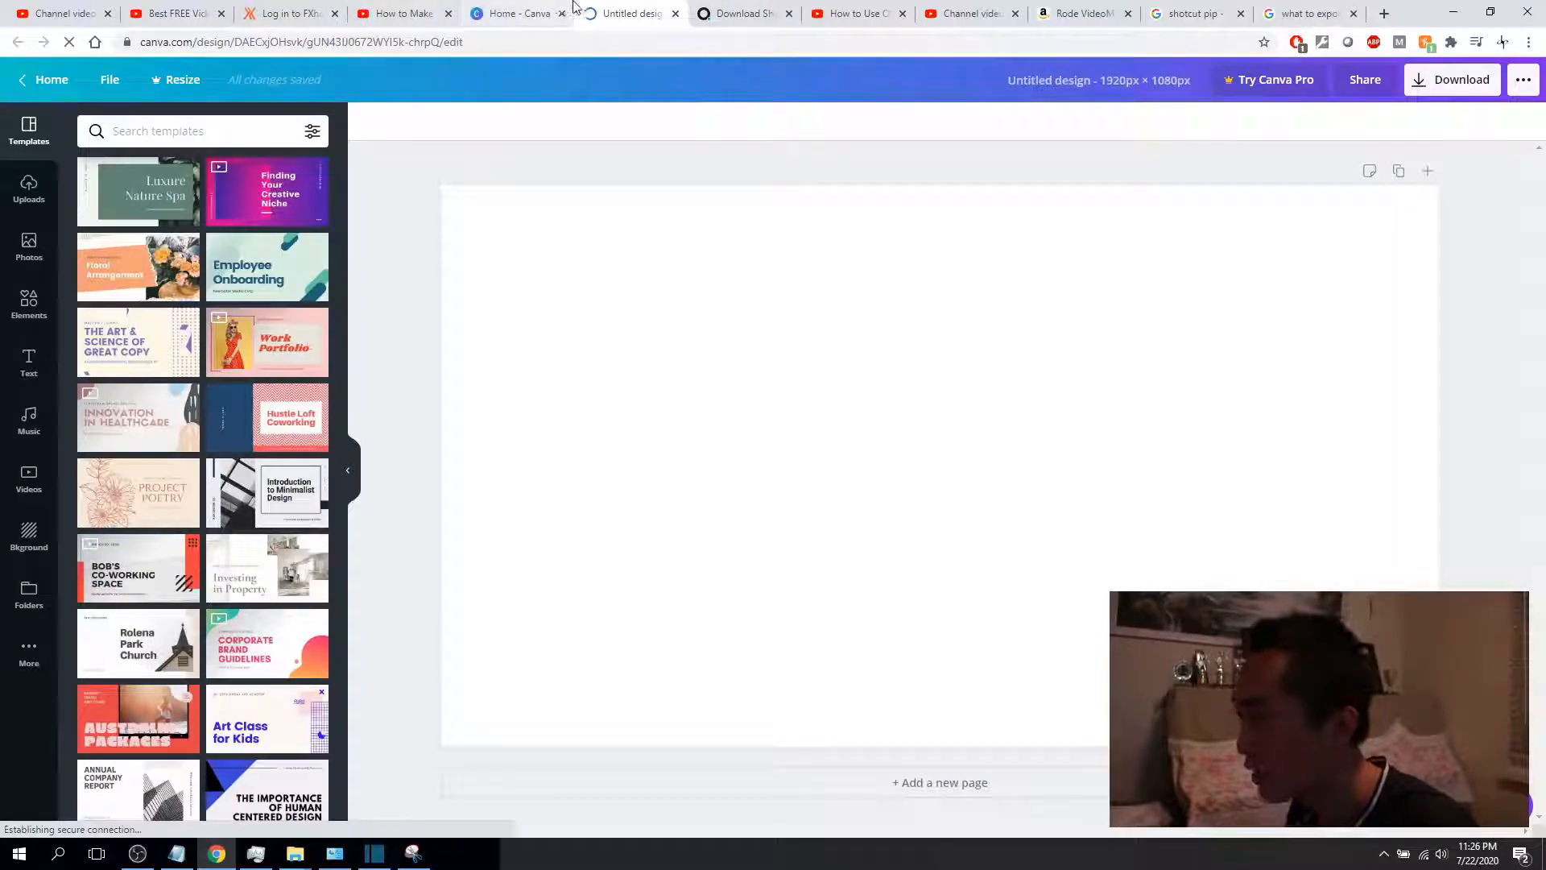
{"action": "left_click", "coordinate": [520, 11]}
{"action": "left_click", "coordinate": [401, 6]}
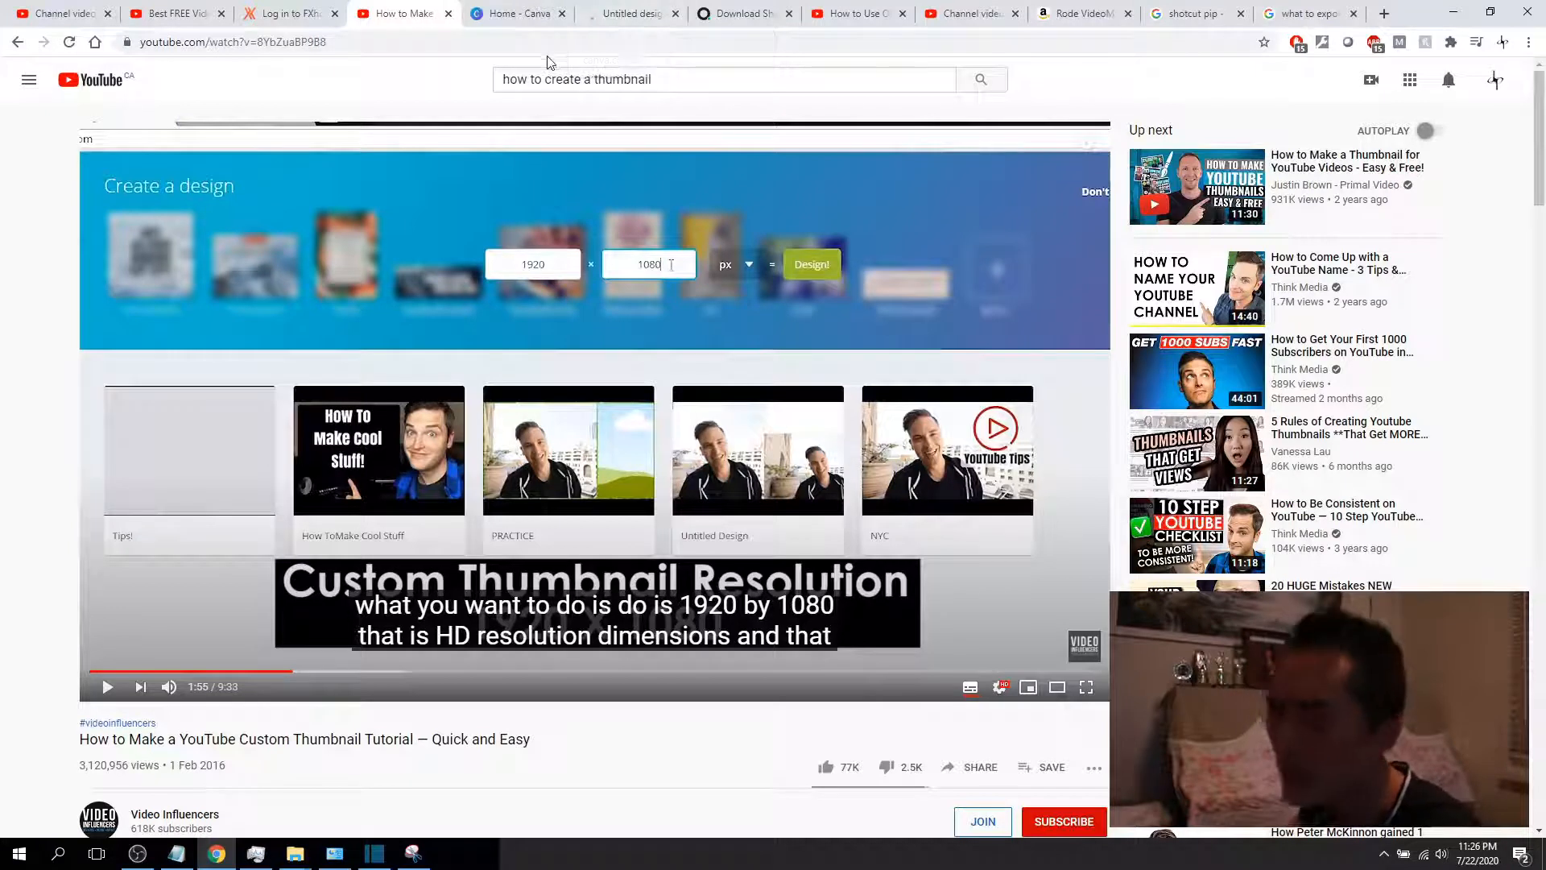
{"action": "left_click", "coordinate": [519, 13]}
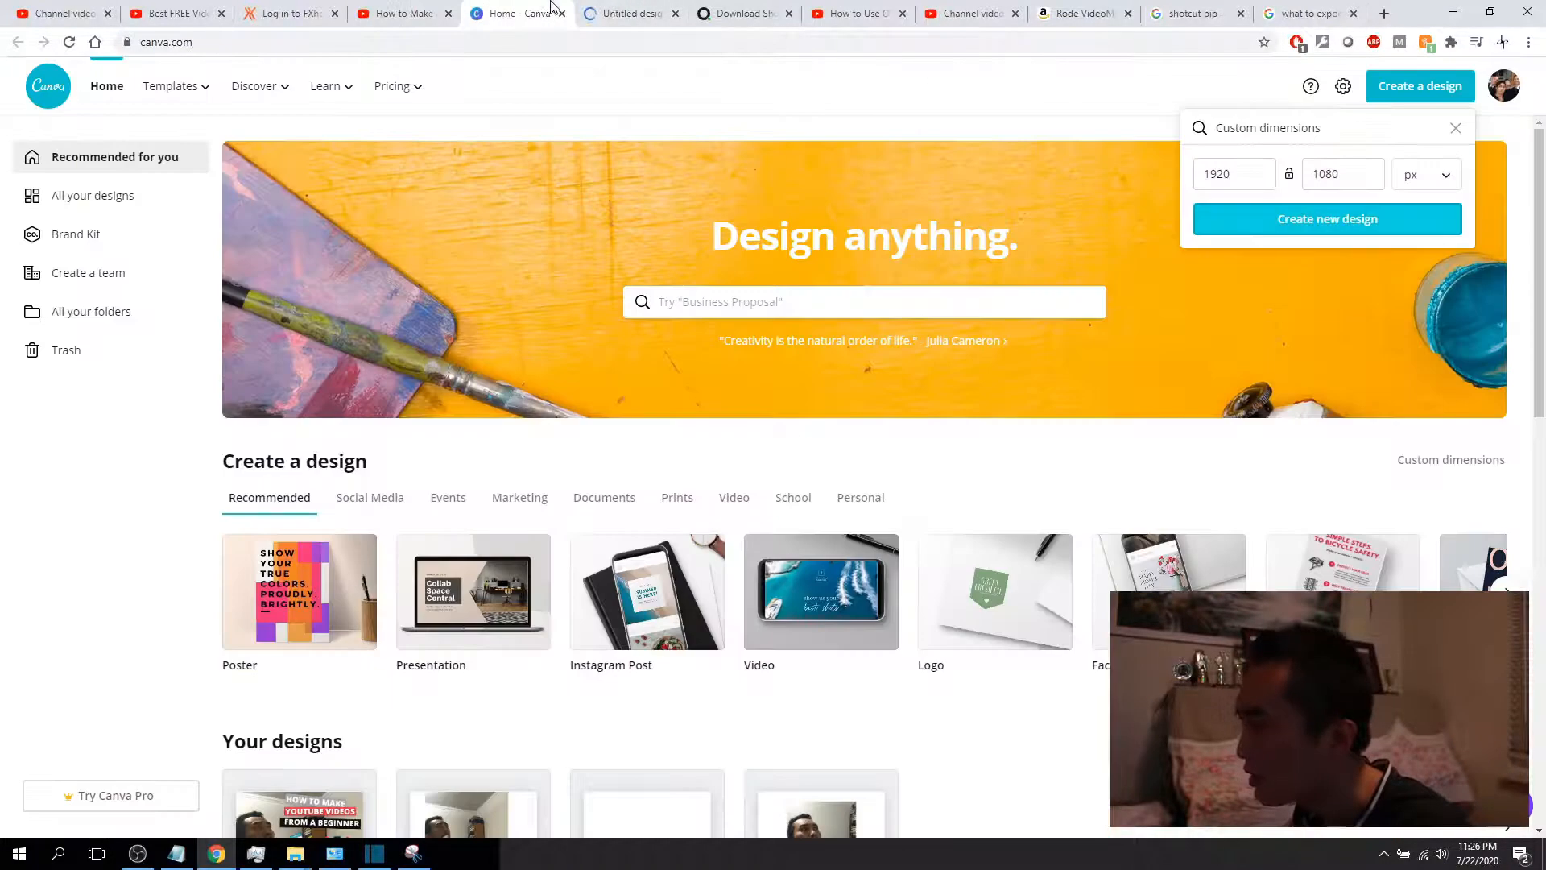
{"action": "left_click", "coordinate": [632, 13]}
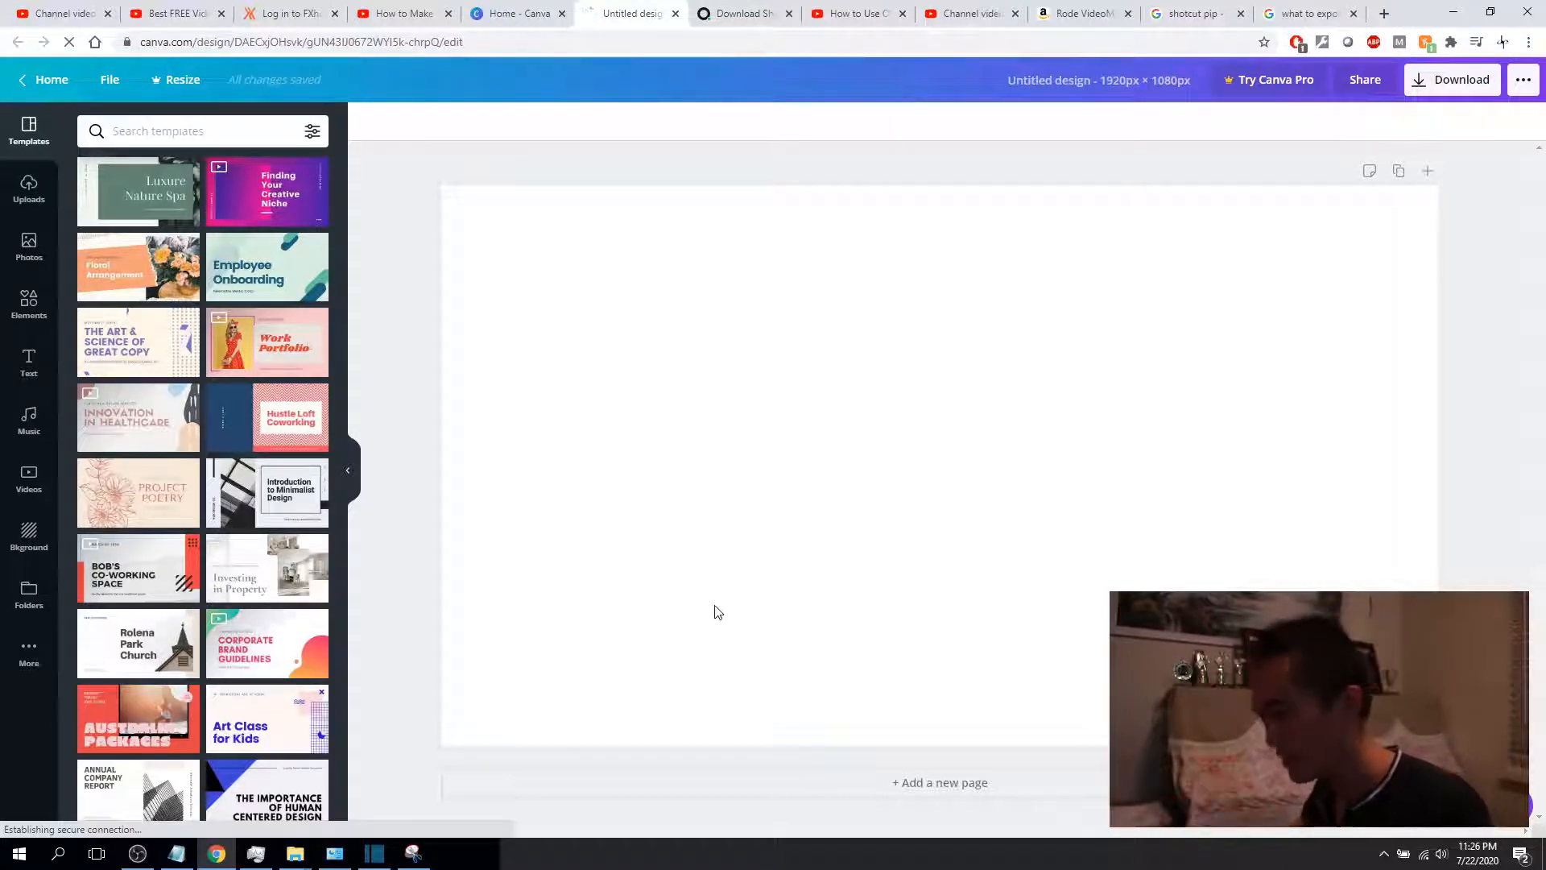
Add both previously uploaded photos to the blank Canva design
{"action": "left_click", "coordinate": [29, 203]}
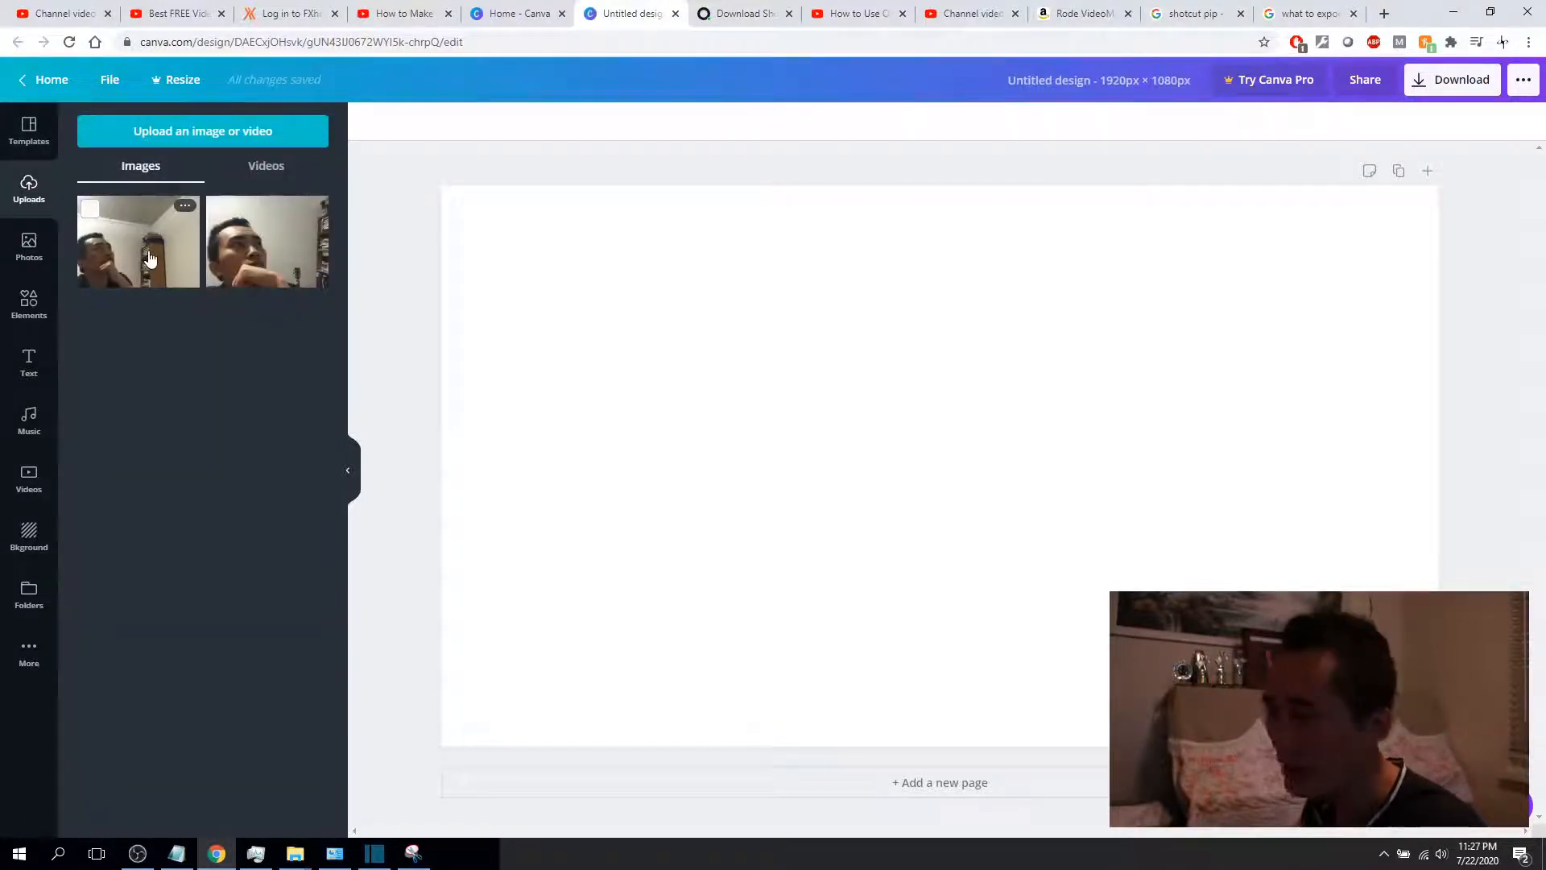
{"action": "left_click", "coordinate": [150, 257]}
{"action": "left_click", "coordinate": [271, 252]}
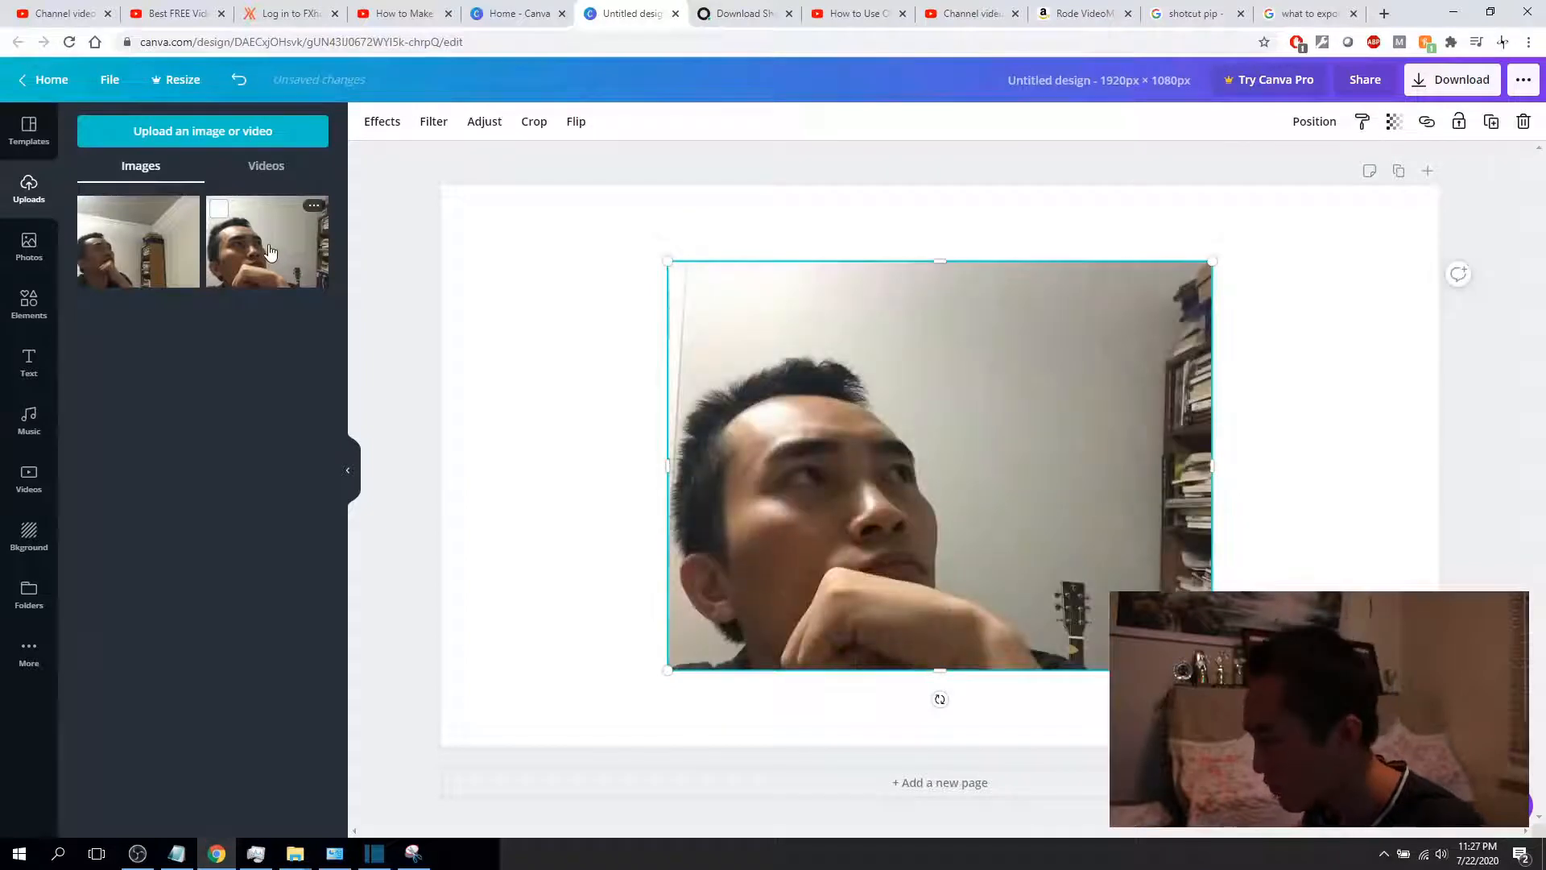
{"action": "left_click", "coordinate": [172, 259]}
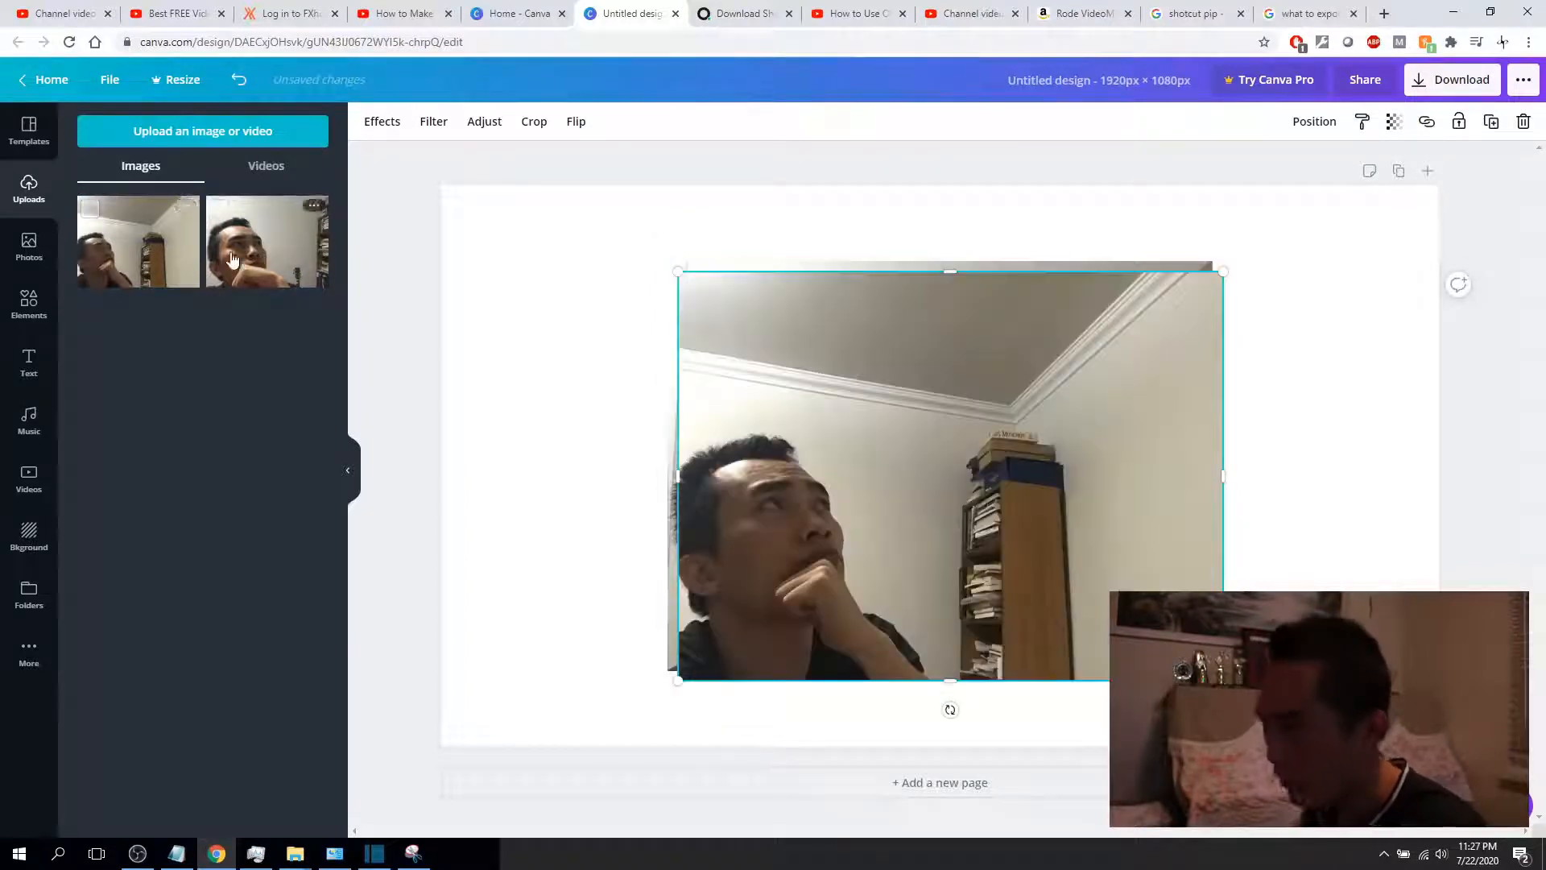
Undo the placement of both photos so the page is blank again
{"action": "key", "text": "ctrl+z"}
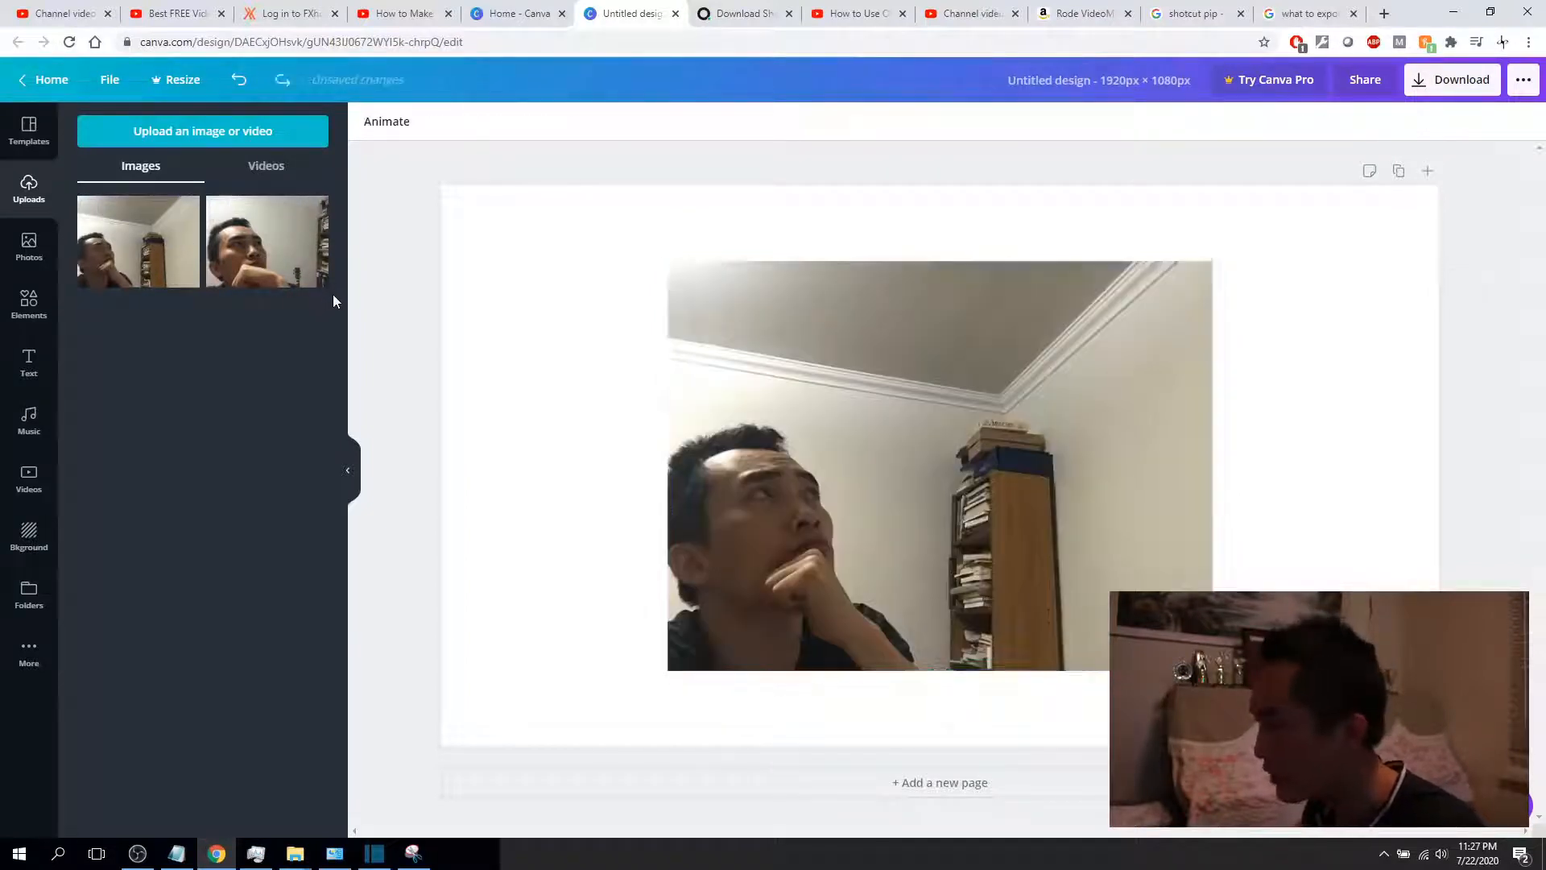
{"action": "key", "text": "ctrl+z"}
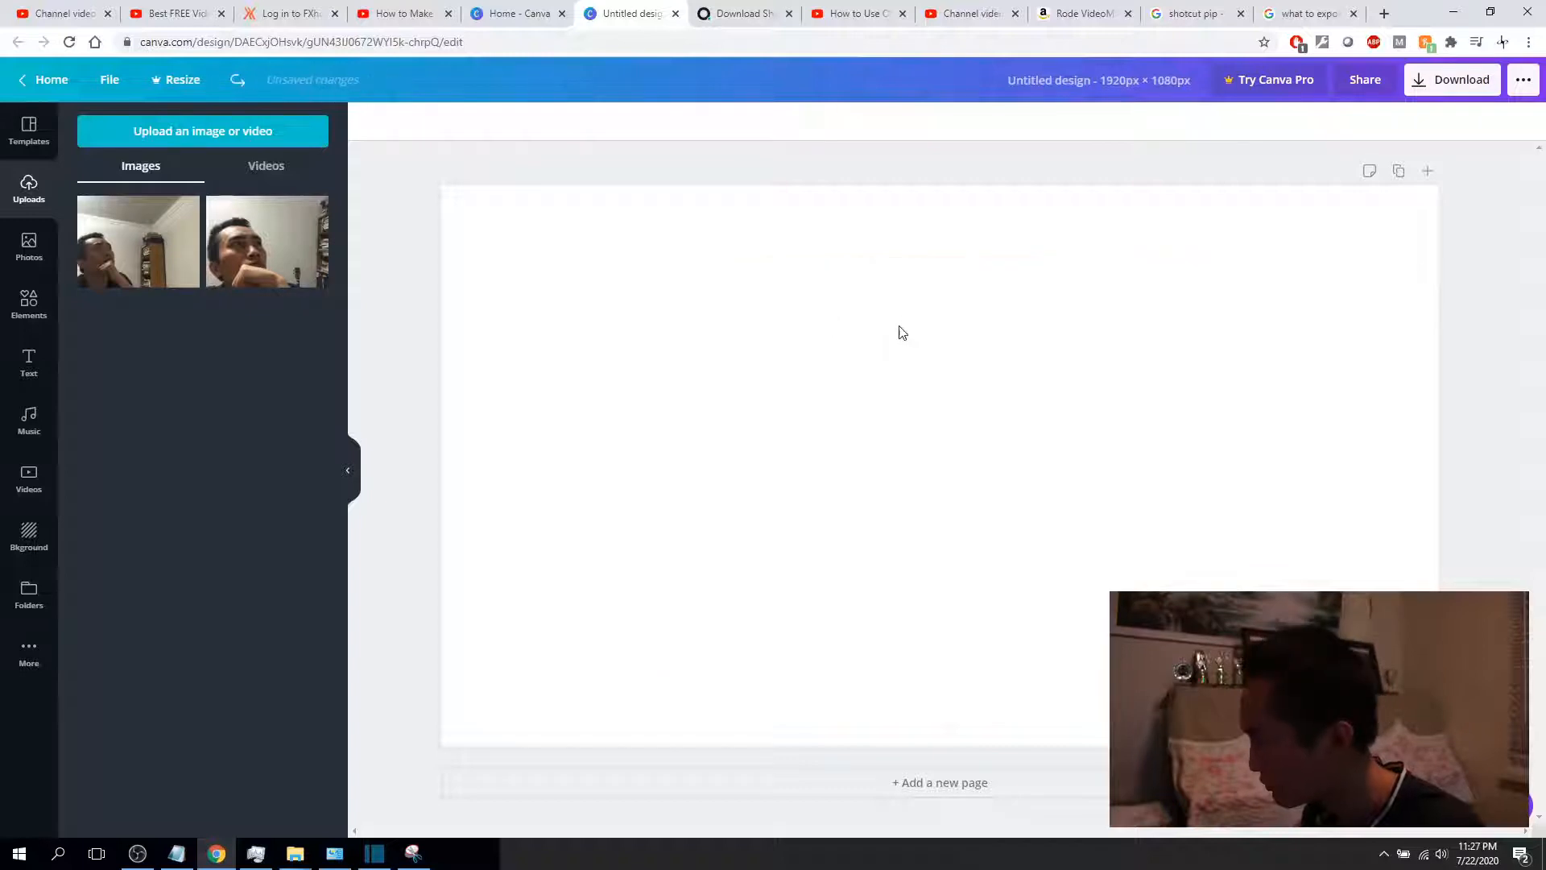
Upload the Capture image from the desktop to the Canva uploads, and restore the browser to full size
{"action": "left_click", "coordinate": [1491, 14]}
{"action": "left_click", "coordinate": [1454, 12]}
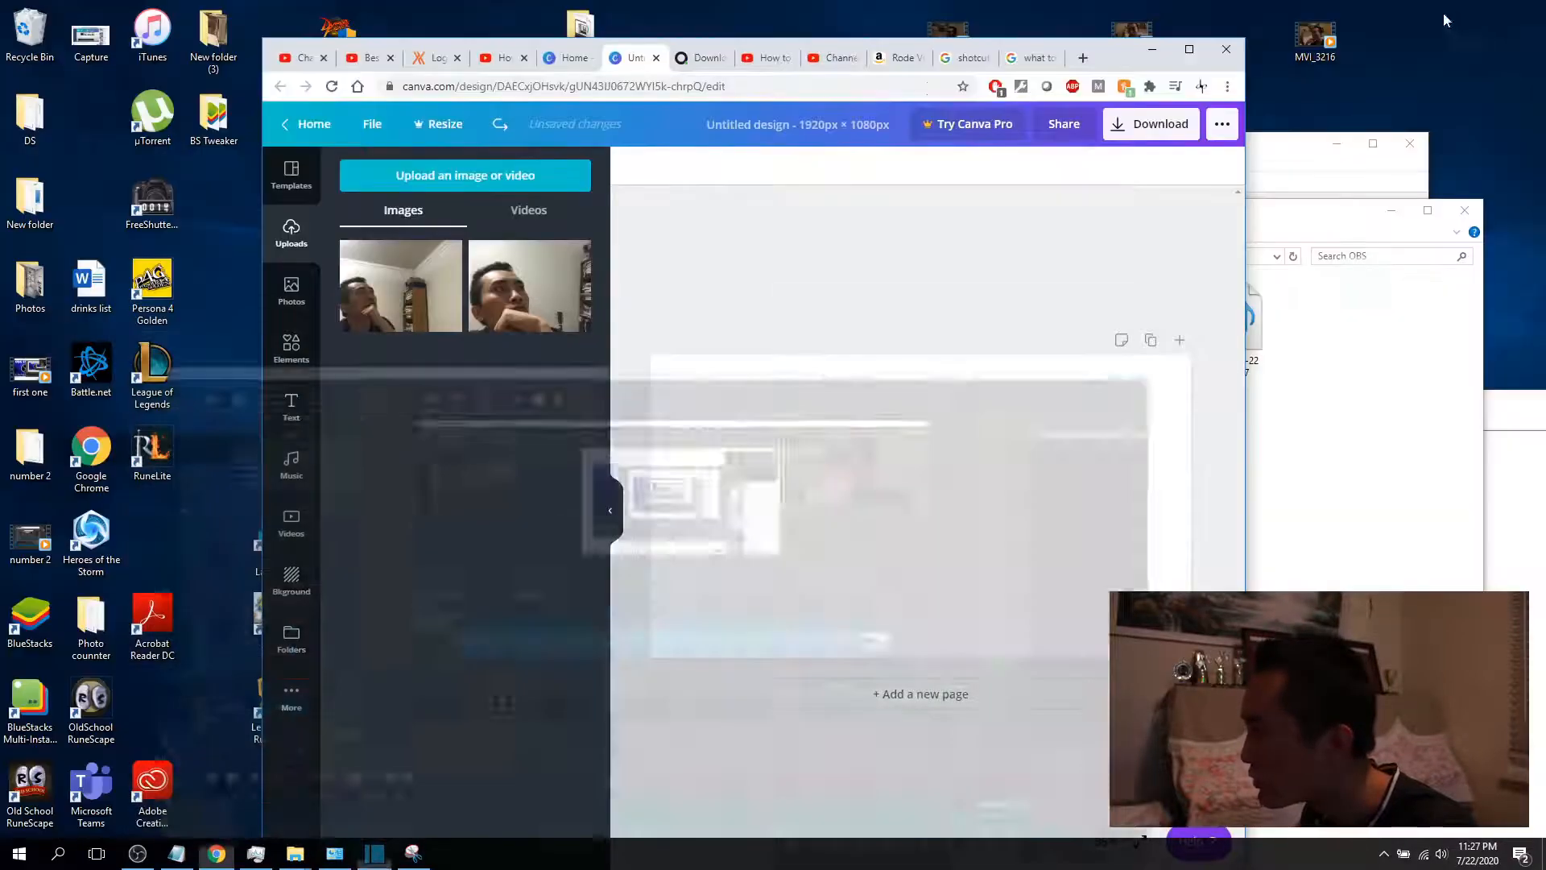
{"action": "left_click_drag", "start_coordinate": [1230, 107], "coordinate": [1088, 70]}
{"action": "left_click_drag", "start_coordinate": [93, 38], "coordinate": [382, 346]}
{"action": "left_click", "coordinate": [1159, 53]}
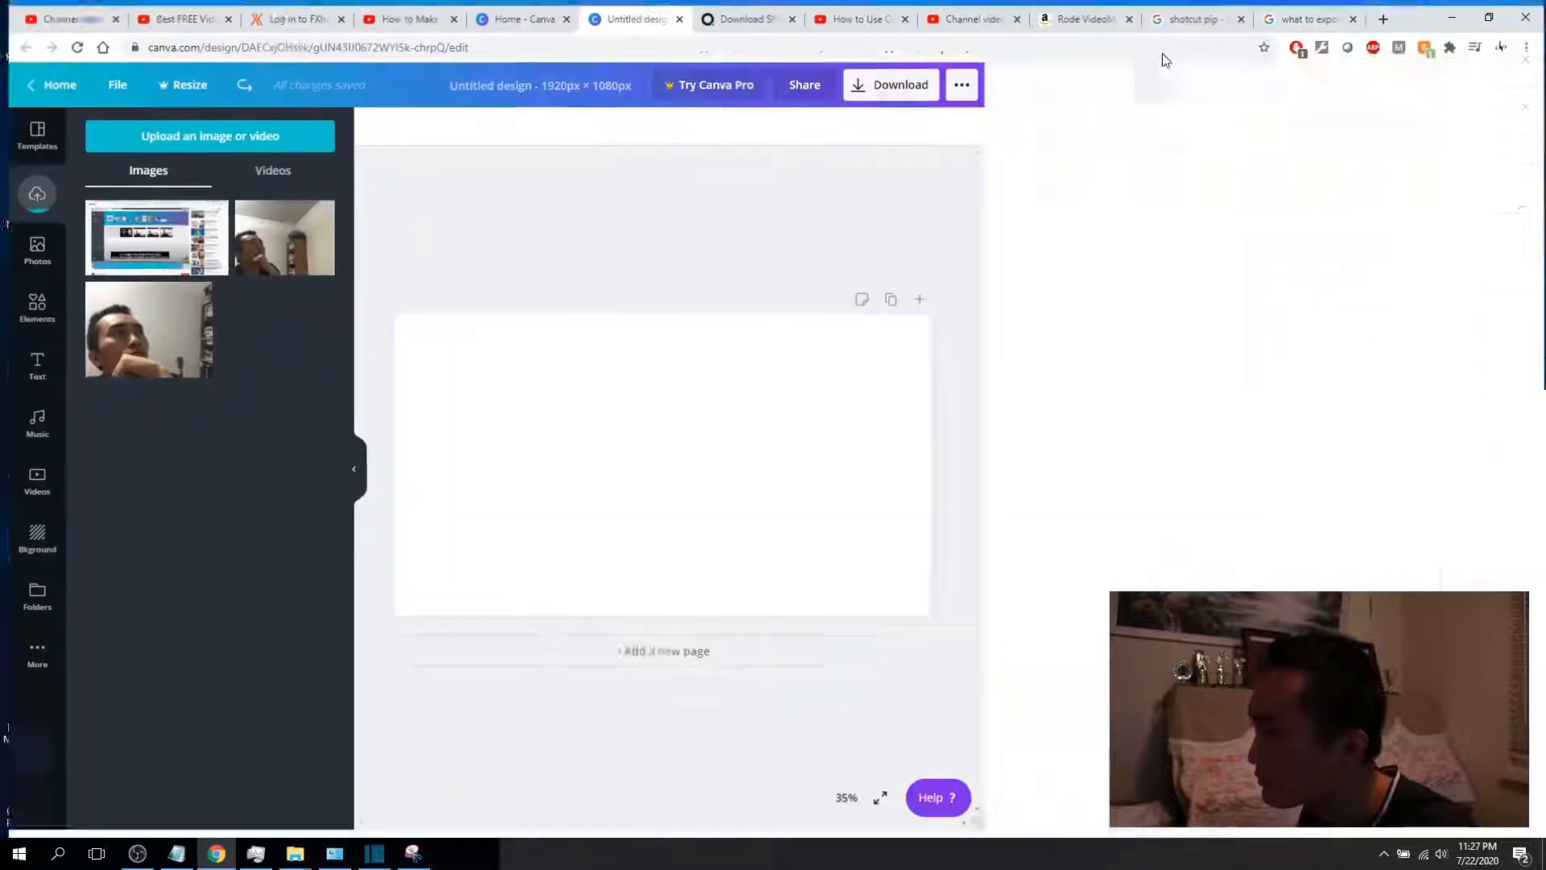
Place the uploaded tutorial screenshot on the page, then enlarge and position it to fill the entire page
{"action": "left_click", "coordinate": [150, 236]}
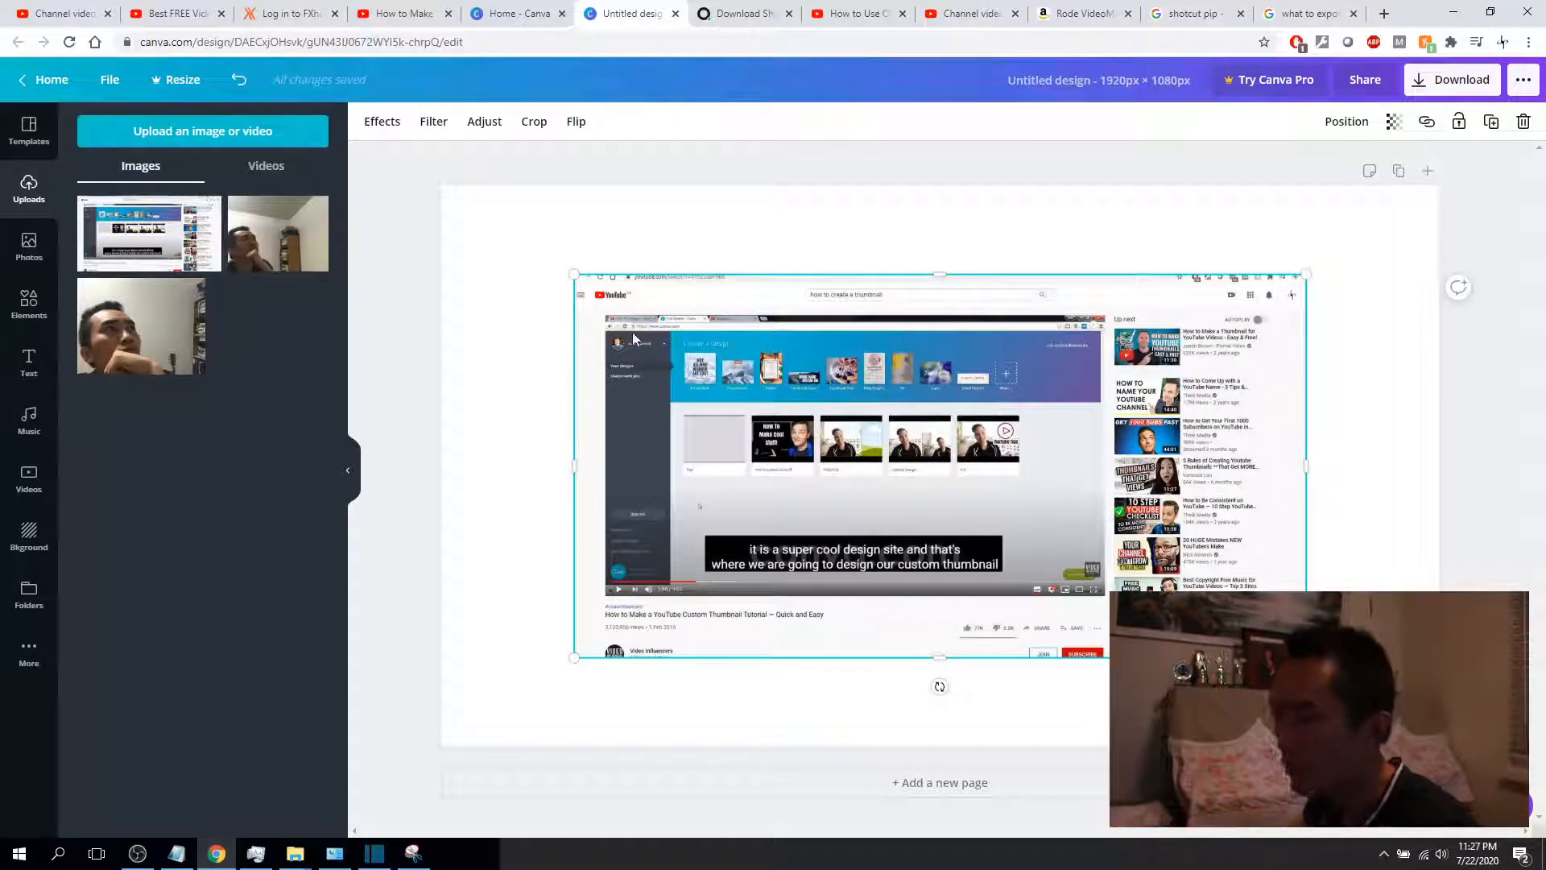
{"action": "left_click_drag", "start_coordinate": [570, 274], "coordinate": [440, 193]}
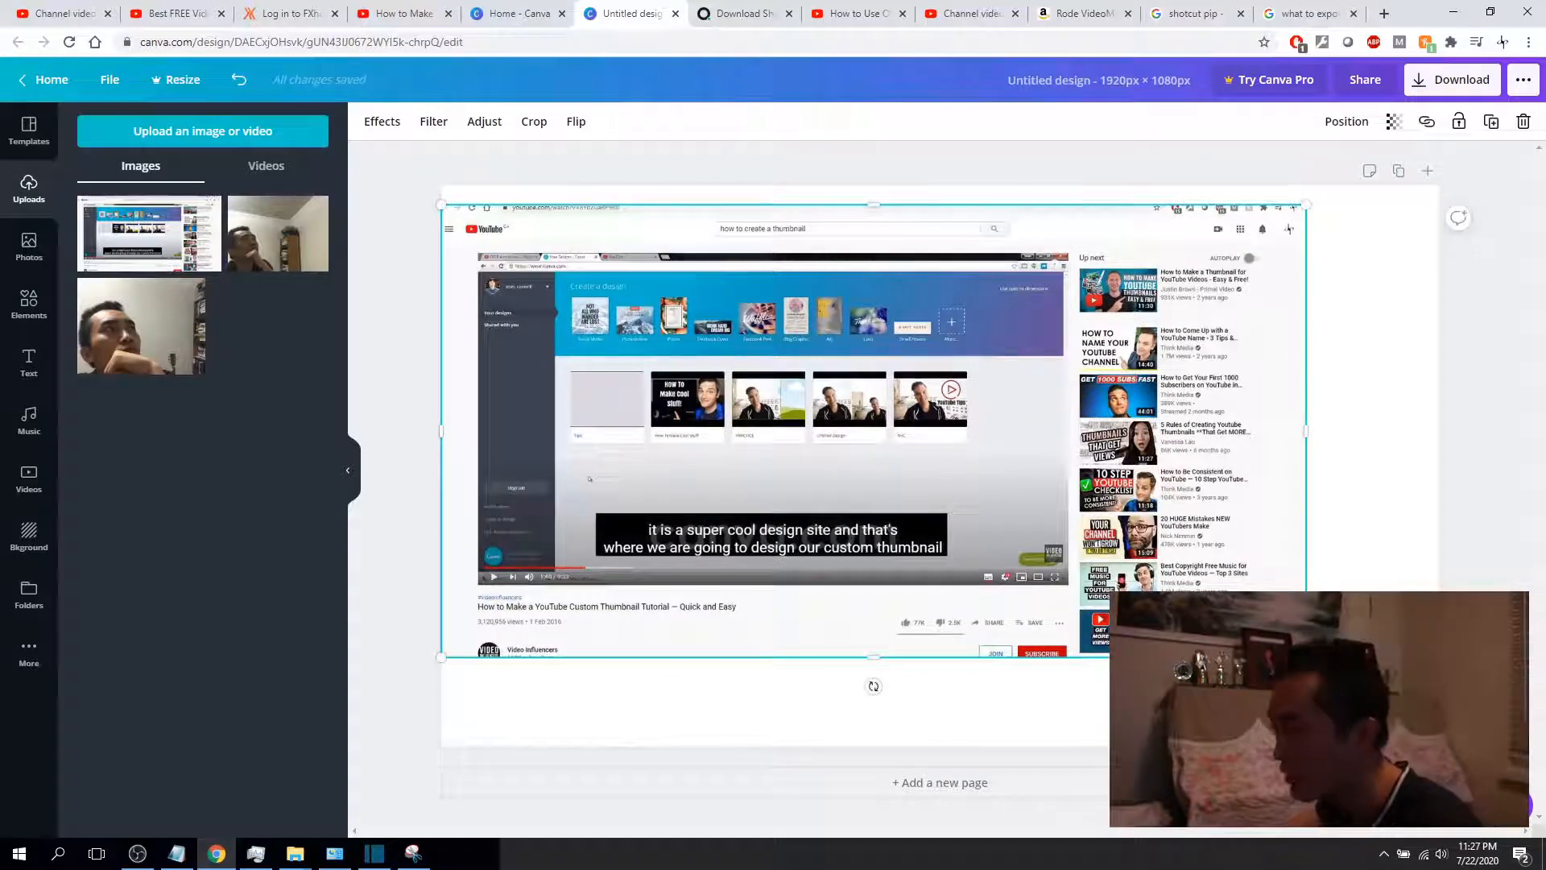
{"action": "left_click_drag", "start_coordinate": [1306, 657], "coordinate": [1405, 709]}
{"action": "mouse_move", "coordinate": [932, 479]}
{"action": "left_mouse_down"}
{"action": "mouse_move", "coordinate": [931, 446]}
{"action": "mouse_move", "coordinate": [931, 461]}
{"action": "left_mouse_up"}
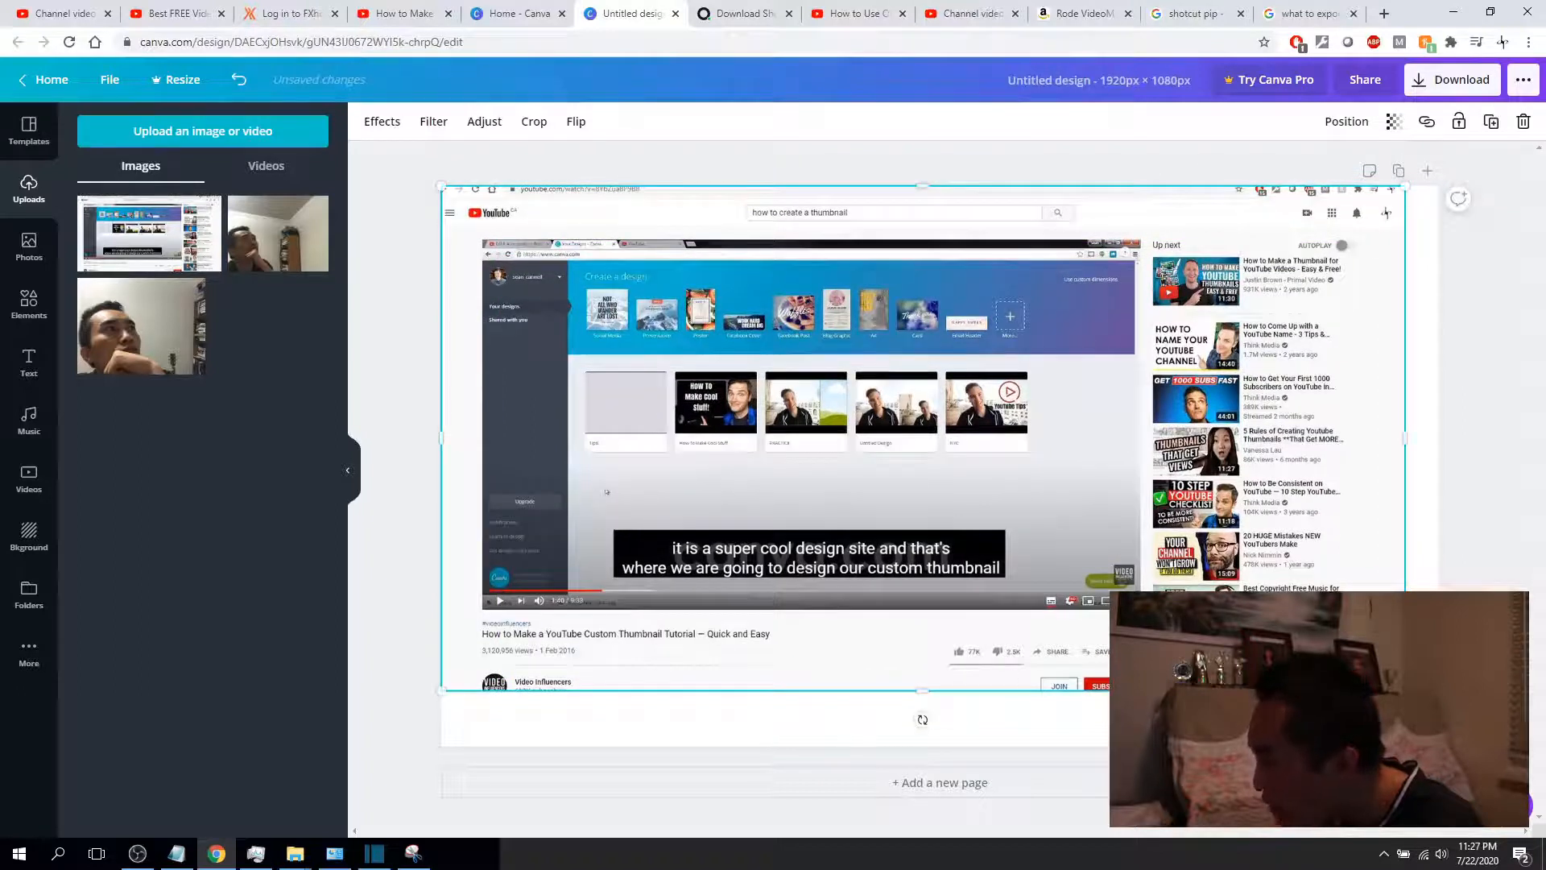
{"action": "left_click_drag", "start_coordinate": [1405, 690], "coordinate": [1439, 708]}
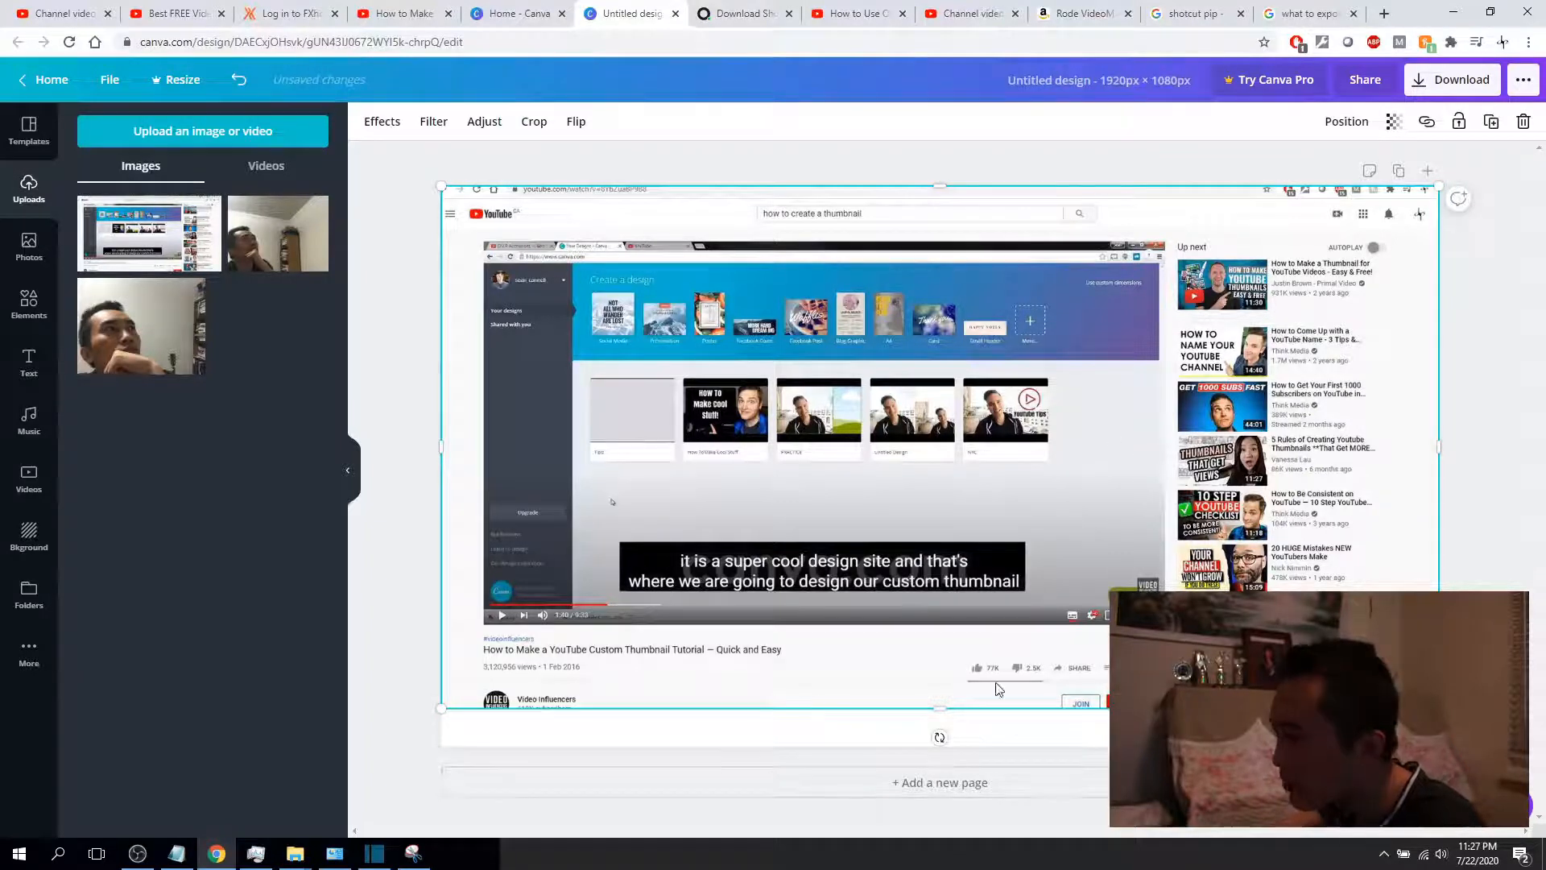
{"action": "left_click_drag", "start_coordinate": [941, 709], "coordinate": [944, 746]}
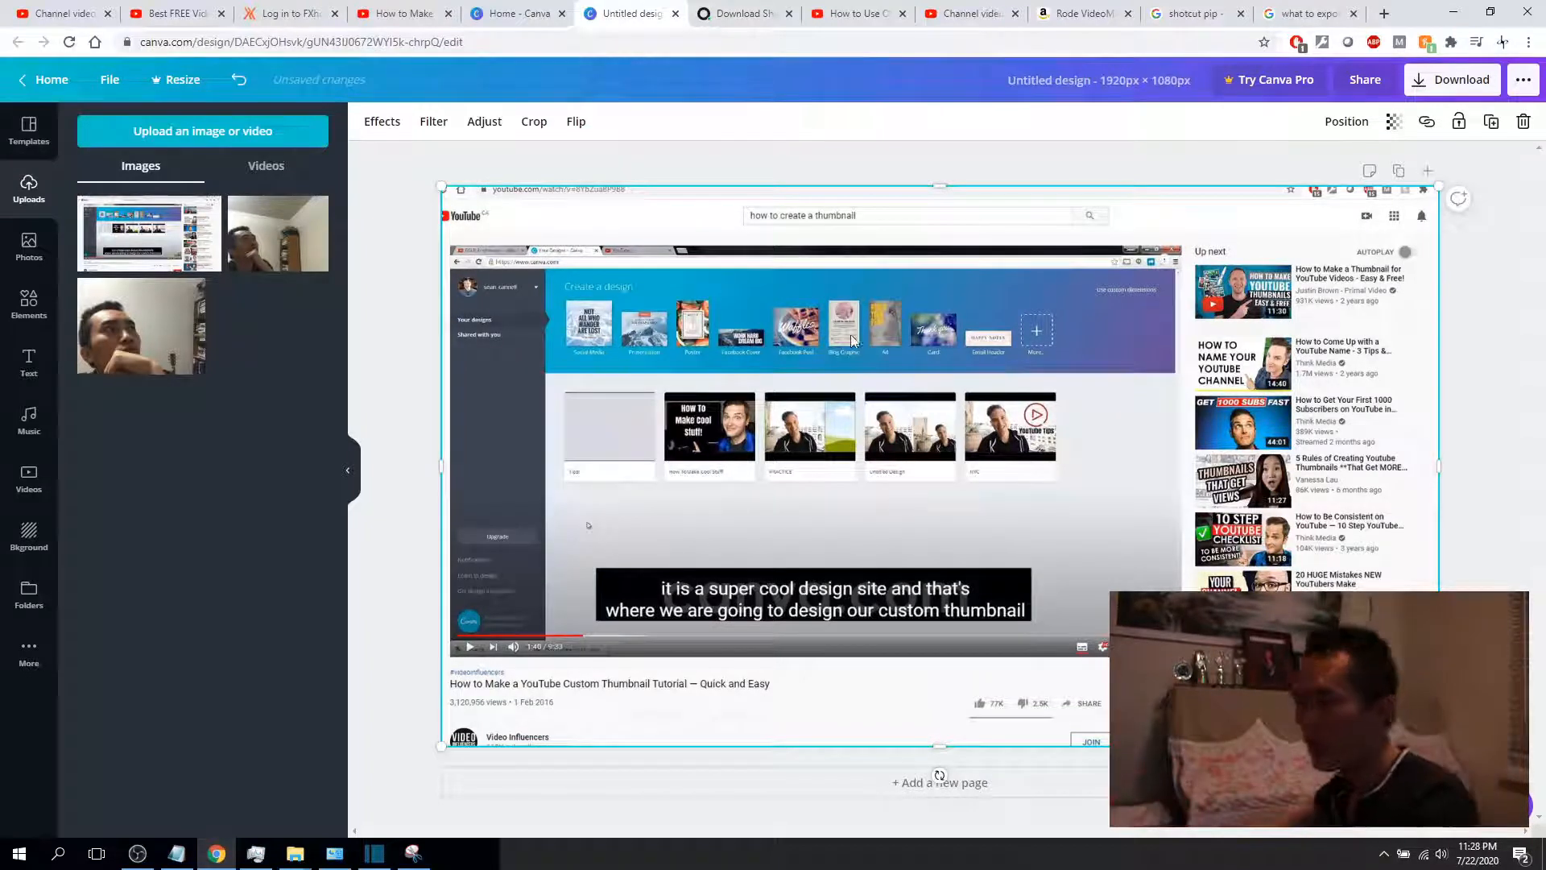
{"action": "left_click_drag", "start_coordinate": [790, 372], "coordinate": [800, 447]}
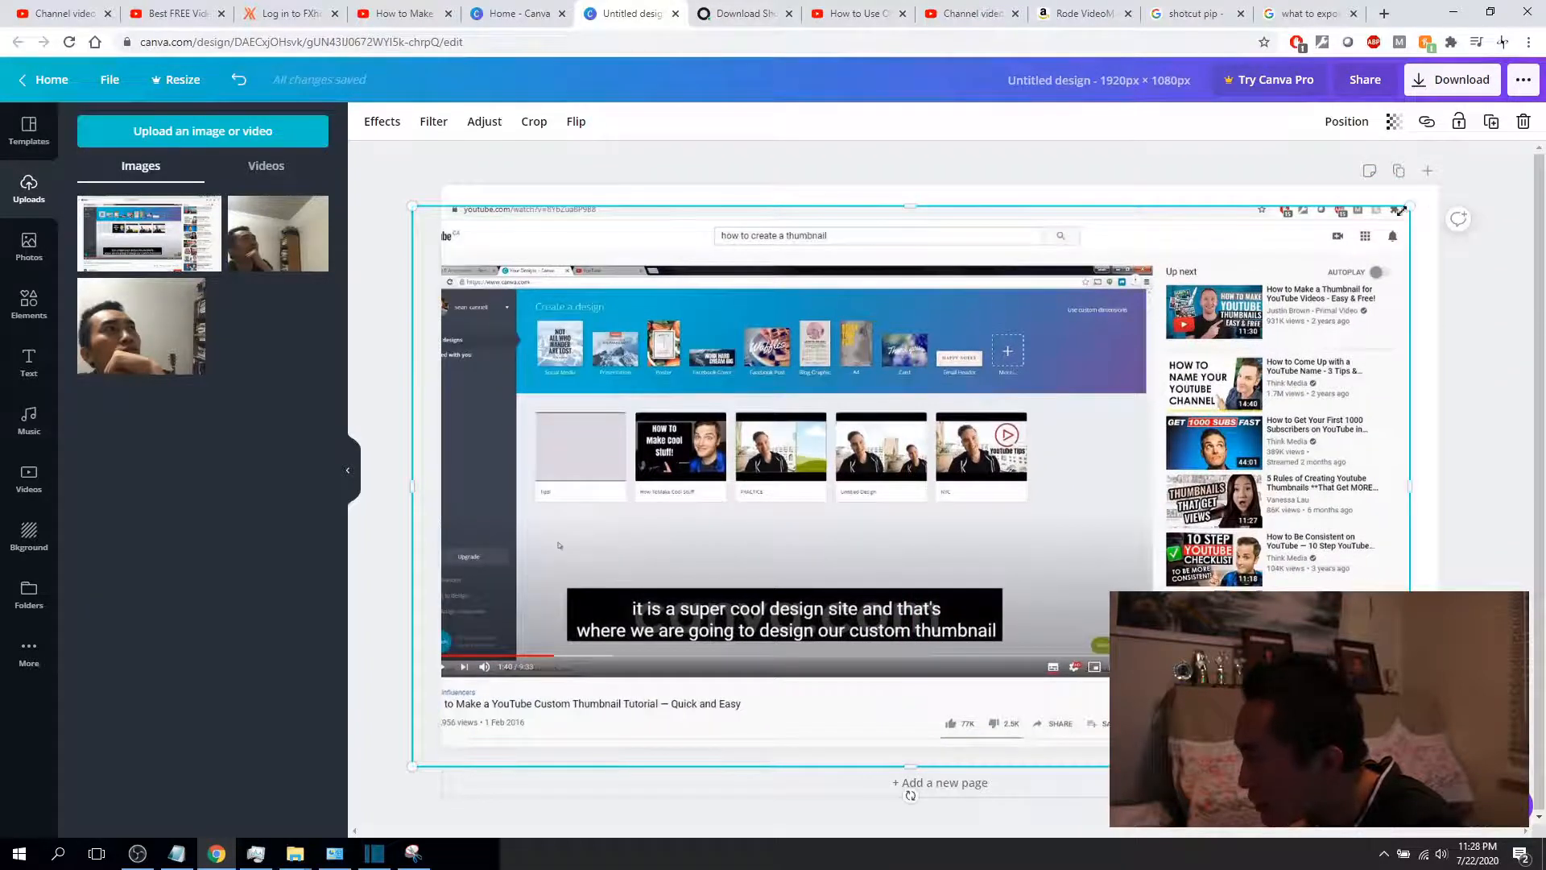
{"action": "left_click_drag", "start_coordinate": [1407, 207], "coordinate": [1447, 186]}
{"action": "left_click_drag", "start_coordinate": [889, 417], "coordinate": [916, 393]}
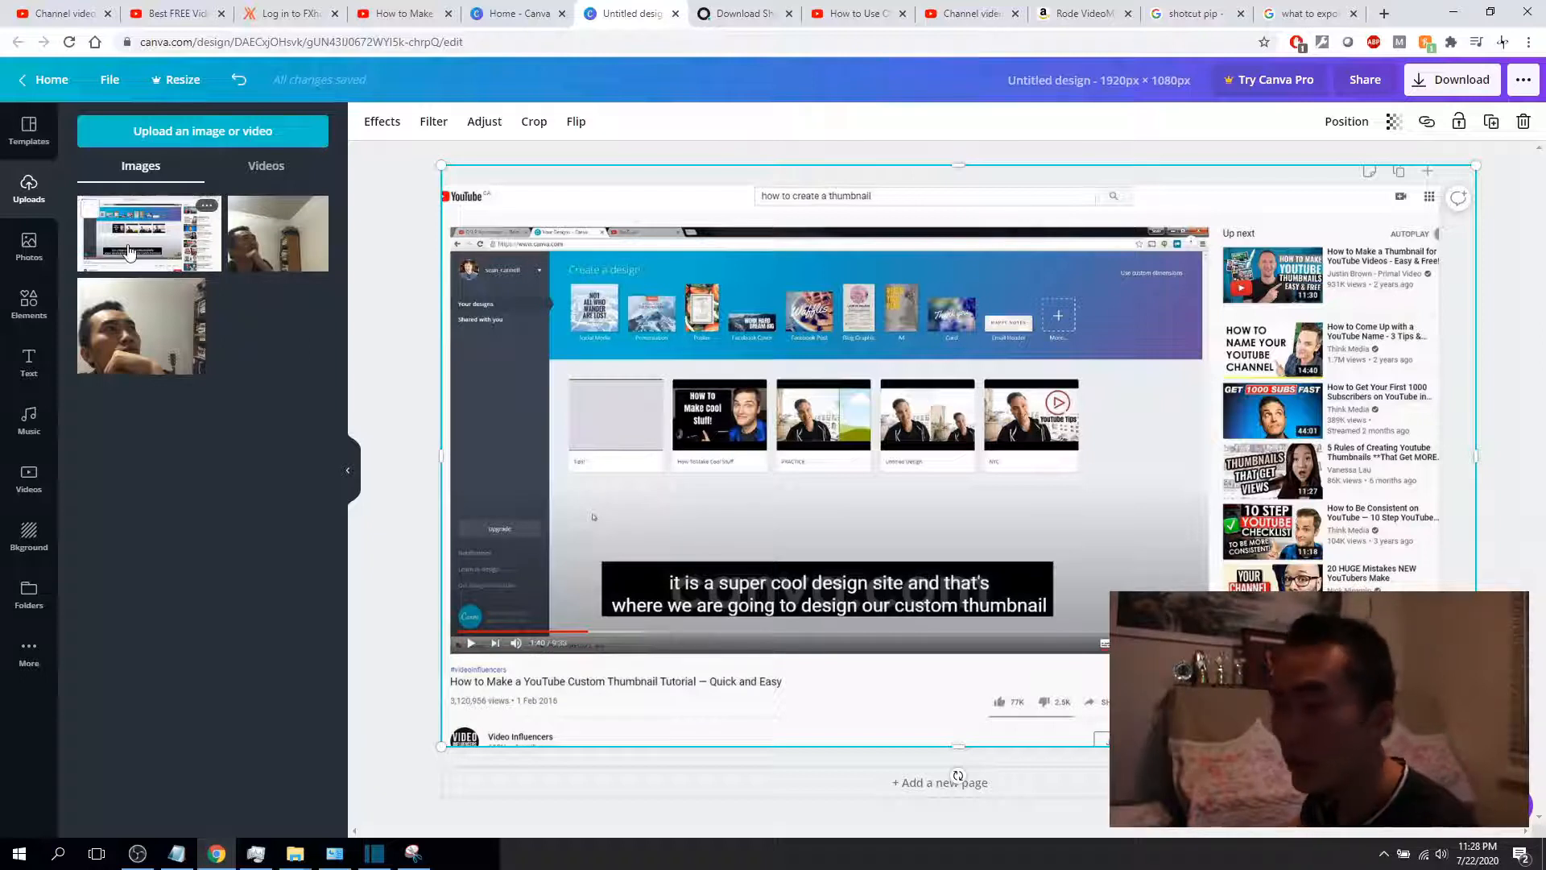
Try out a circle, a square and a triangle shape on the page, undoing each one
{"action": "left_click", "coordinate": [39, 302]}
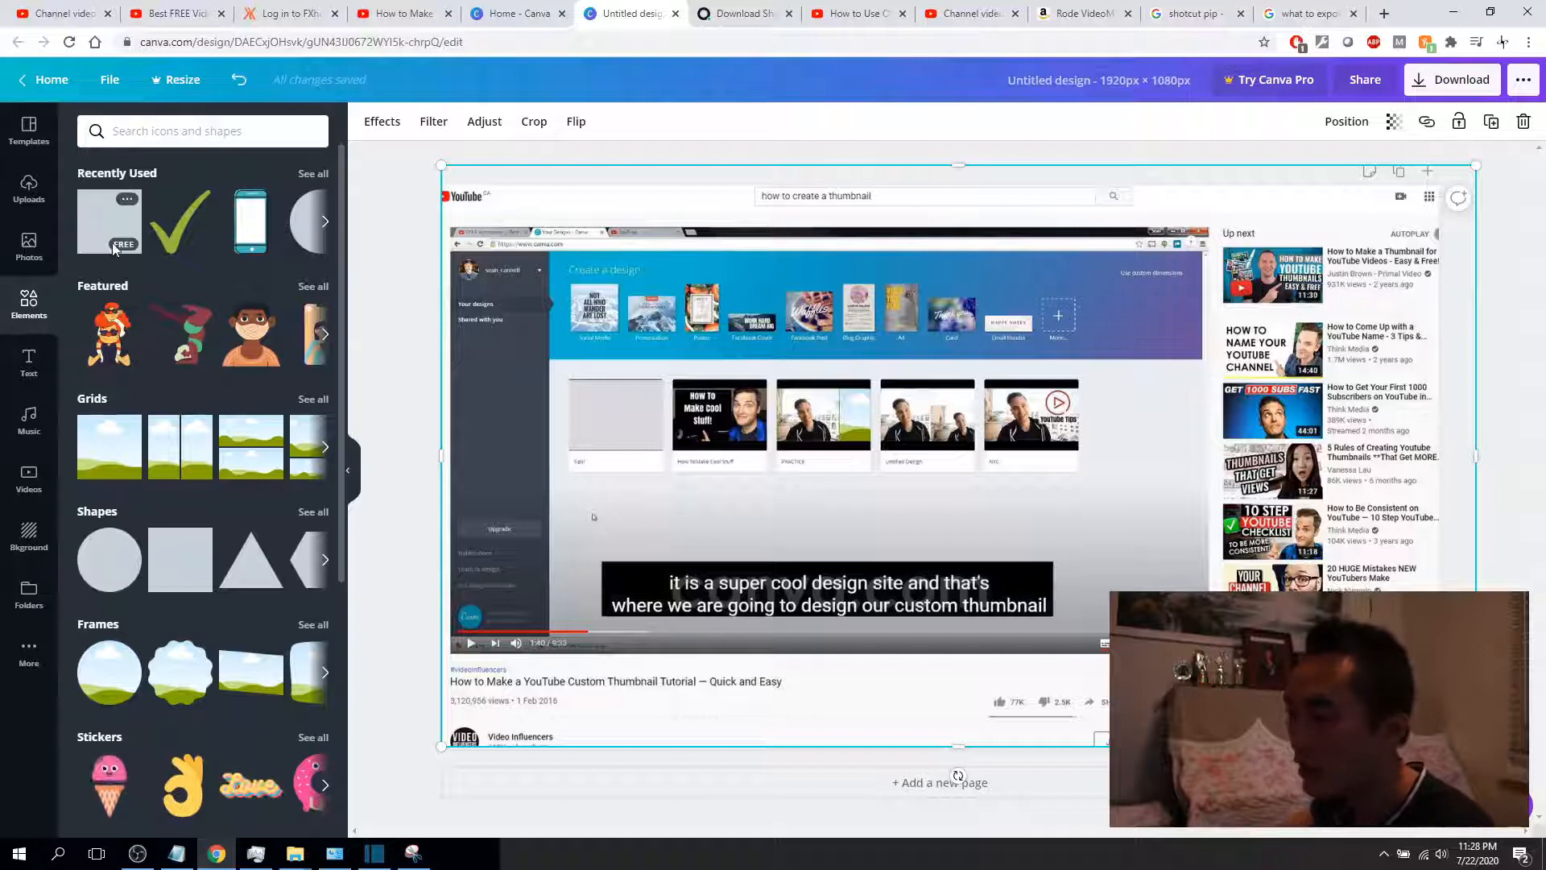
{"action": "left_click", "coordinate": [113, 562]}
{"action": "left_click_drag", "start_coordinate": [938, 473], "coordinate": [800, 414]}
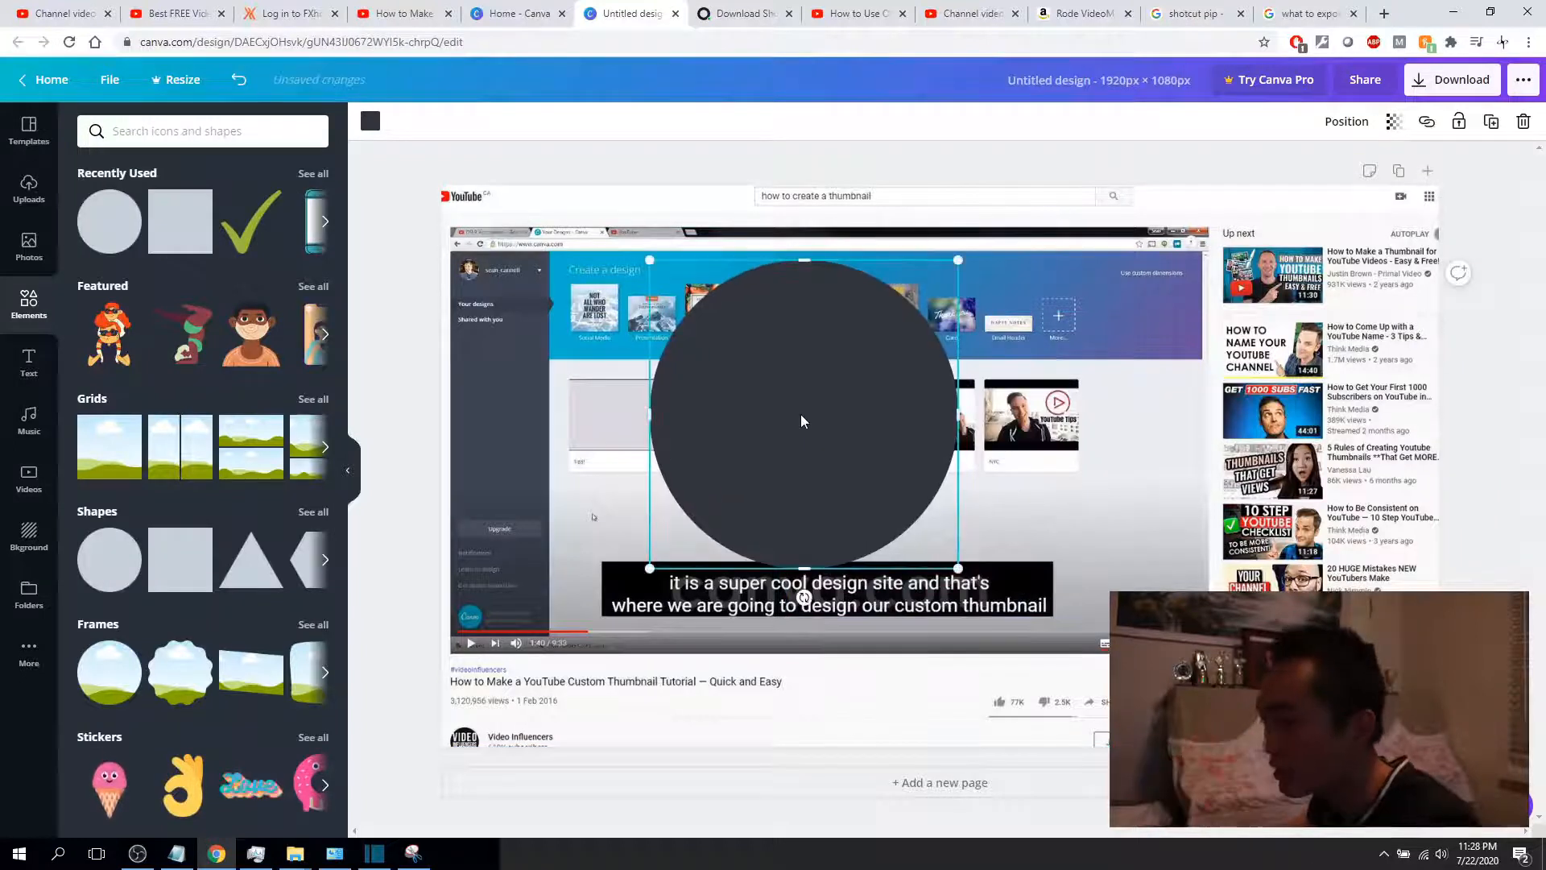
{"action": "key", "text": "ctrl+z"}
{"action": "key", "text": "ctrl+z"}
{"action": "left_click", "coordinate": [201, 573]}
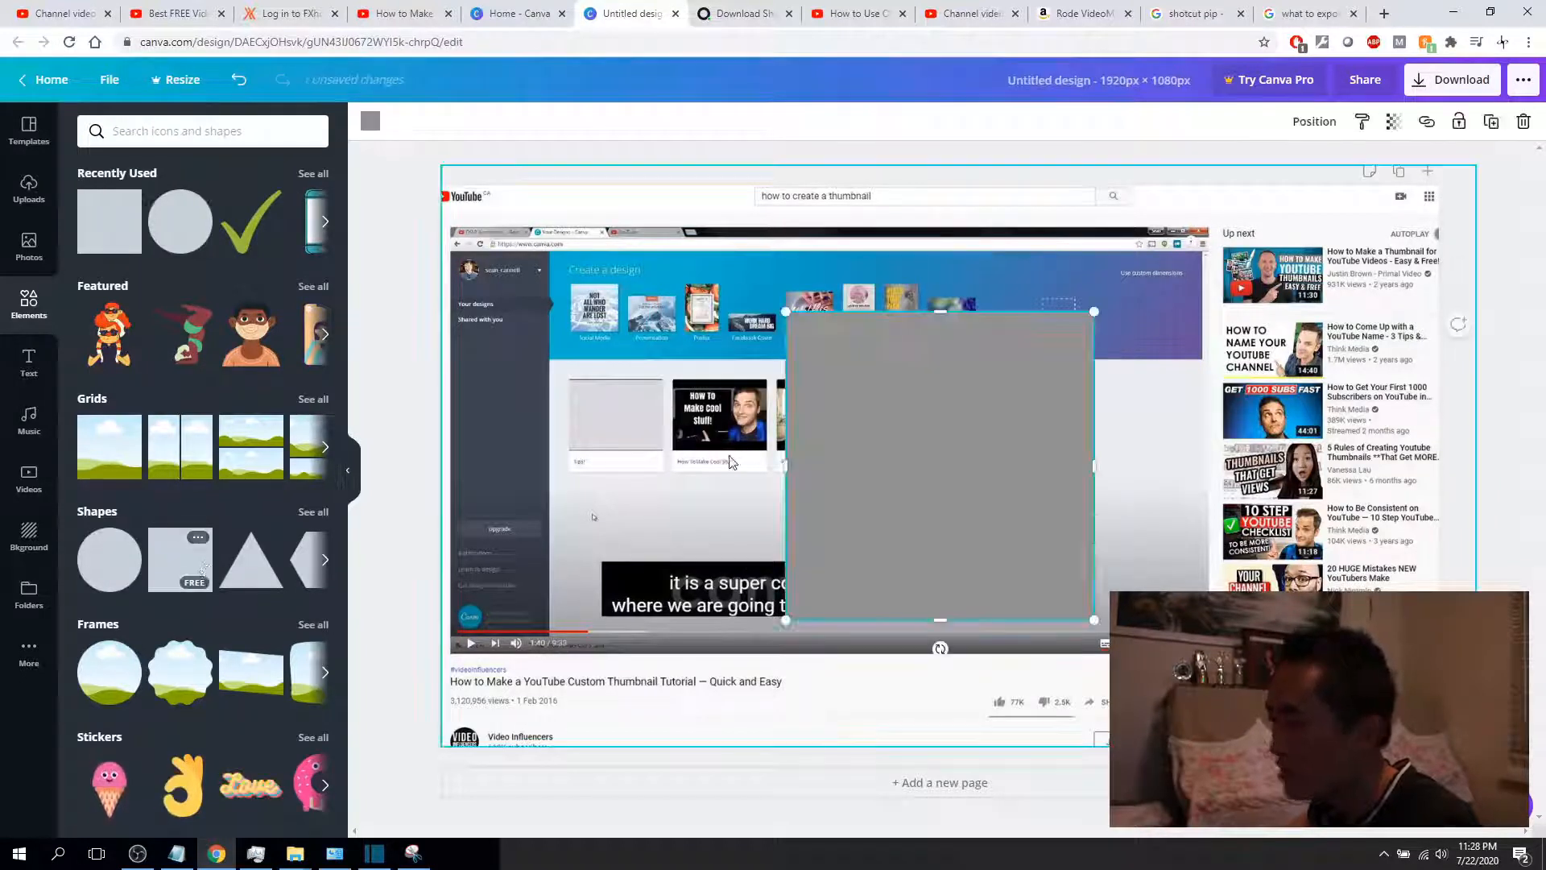
{"action": "key", "text": "ctrl+z"}
{"action": "left_click", "coordinate": [251, 578]}
{"action": "key", "text": "ctrl+z"}
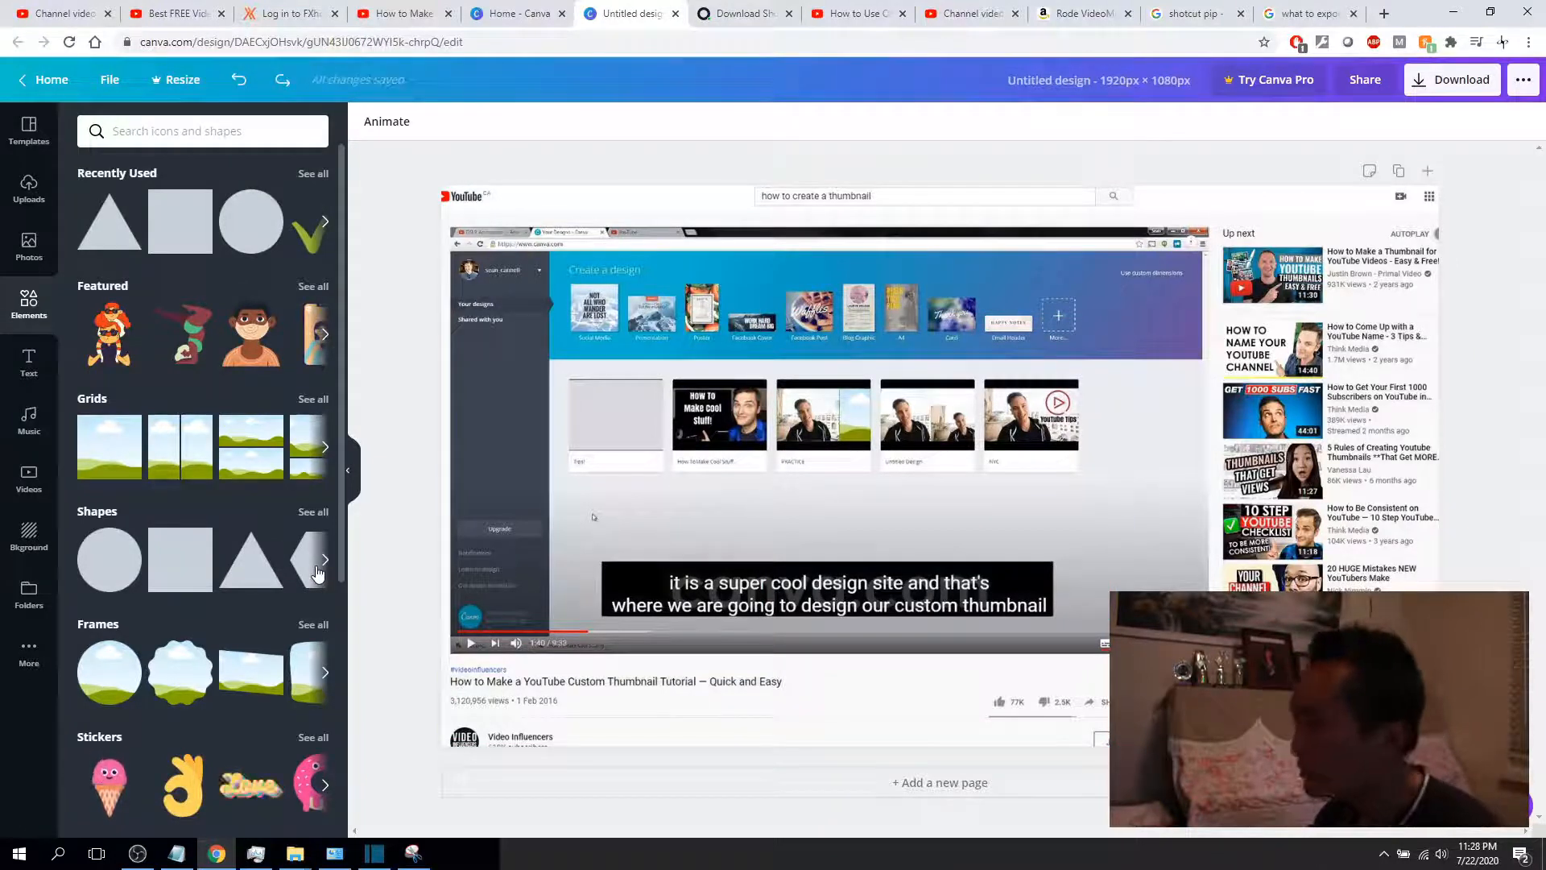
Add a square shape and reshape it into a wide, short bar covering the caption text in the screenshot
{"action": "left_click", "coordinate": [184, 582]}
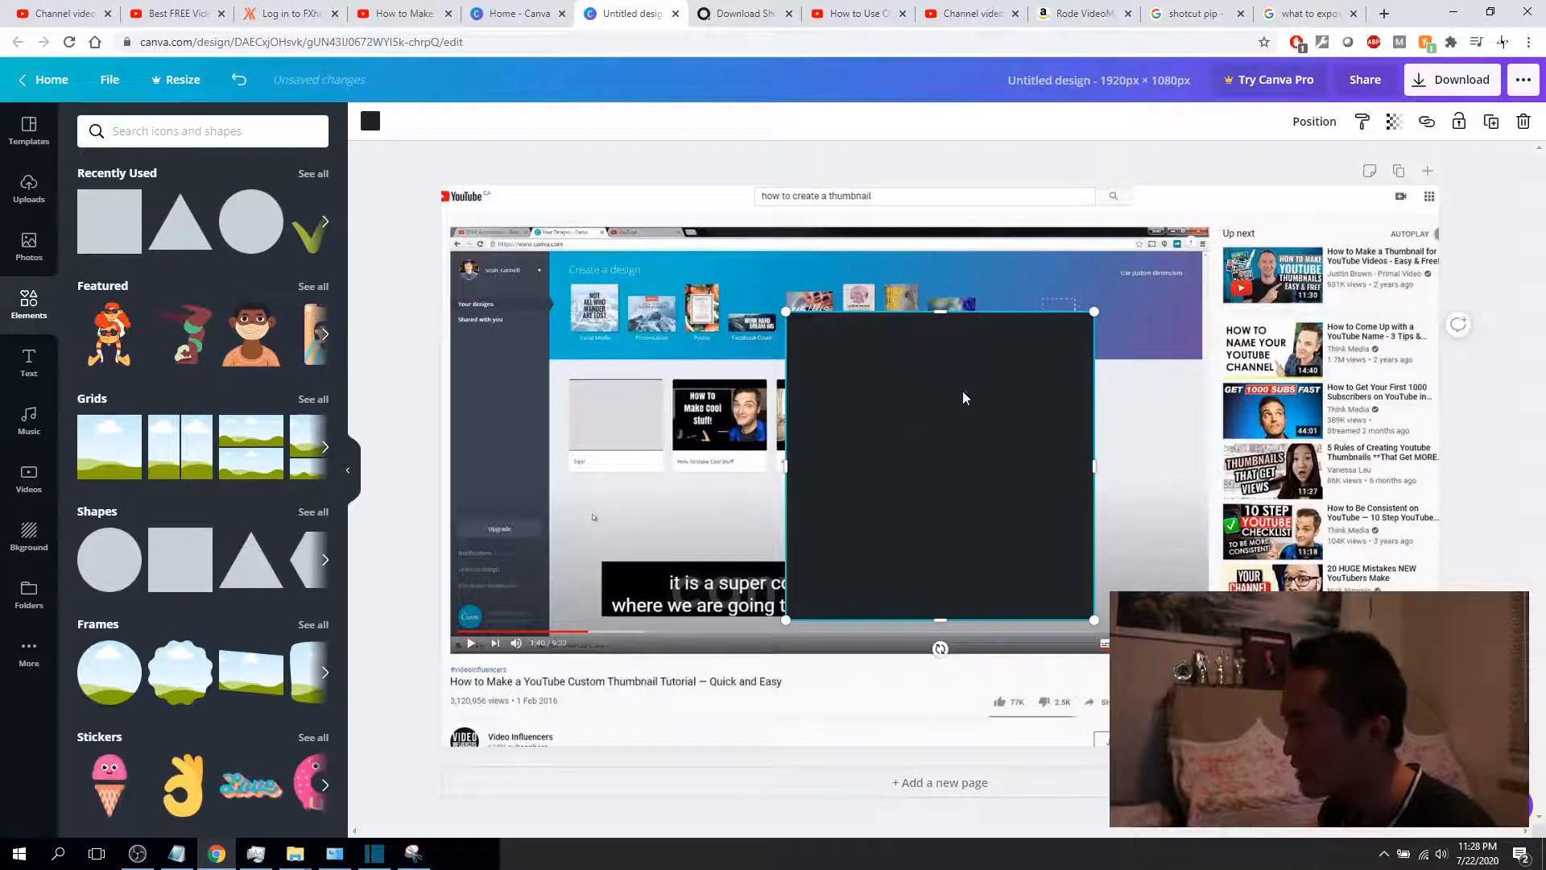
{"action": "left_click_drag", "start_coordinate": [936, 315], "coordinate": [934, 554]}
{"action": "left_click_drag", "start_coordinate": [767, 586], "coordinate": [577, 586]}
{"action": "left_click_drag", "start_coordinate": [1097, 586], "coordinate": [1109, 590]}
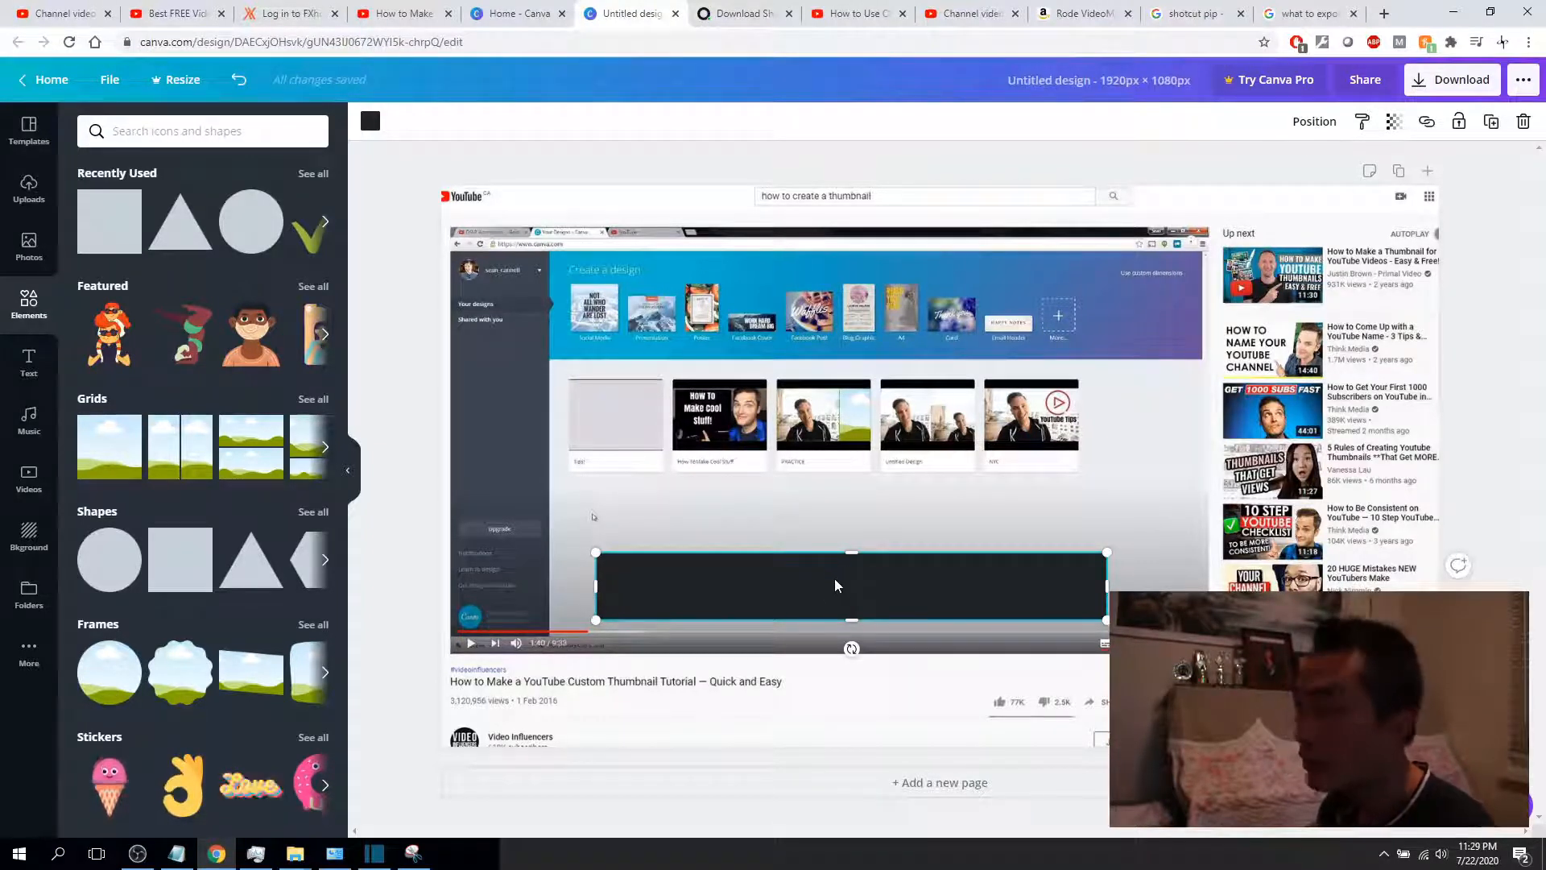
Try pink, royal blue and light grey fills on the bar, and settle on white
{"action": "left_click", "coordinate": [370, 122]}
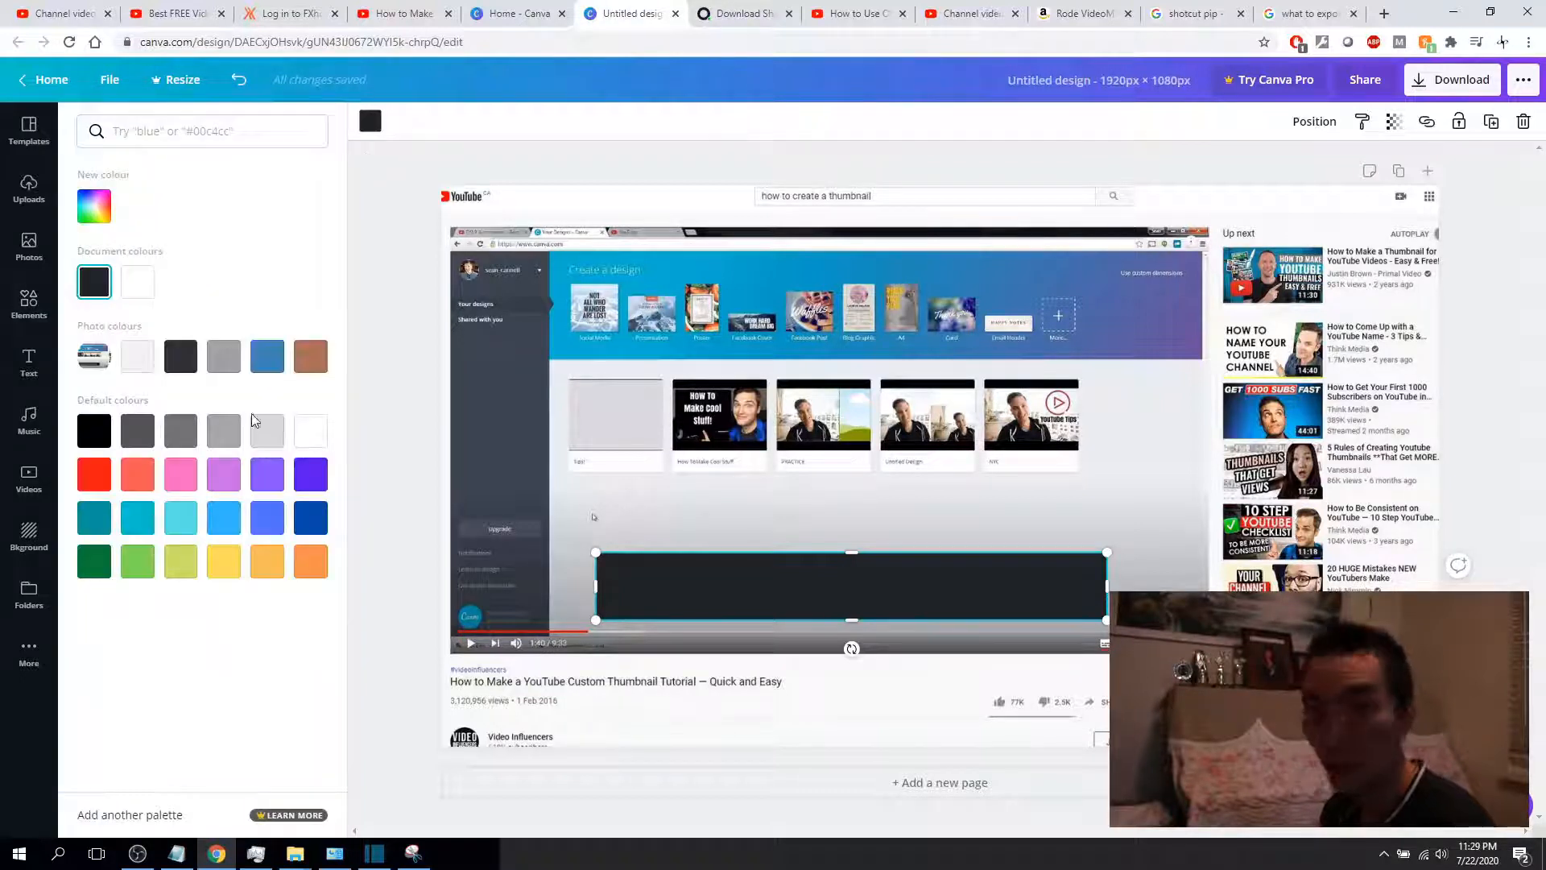
{"action": "left_click", "coordinate": [180, 476]}
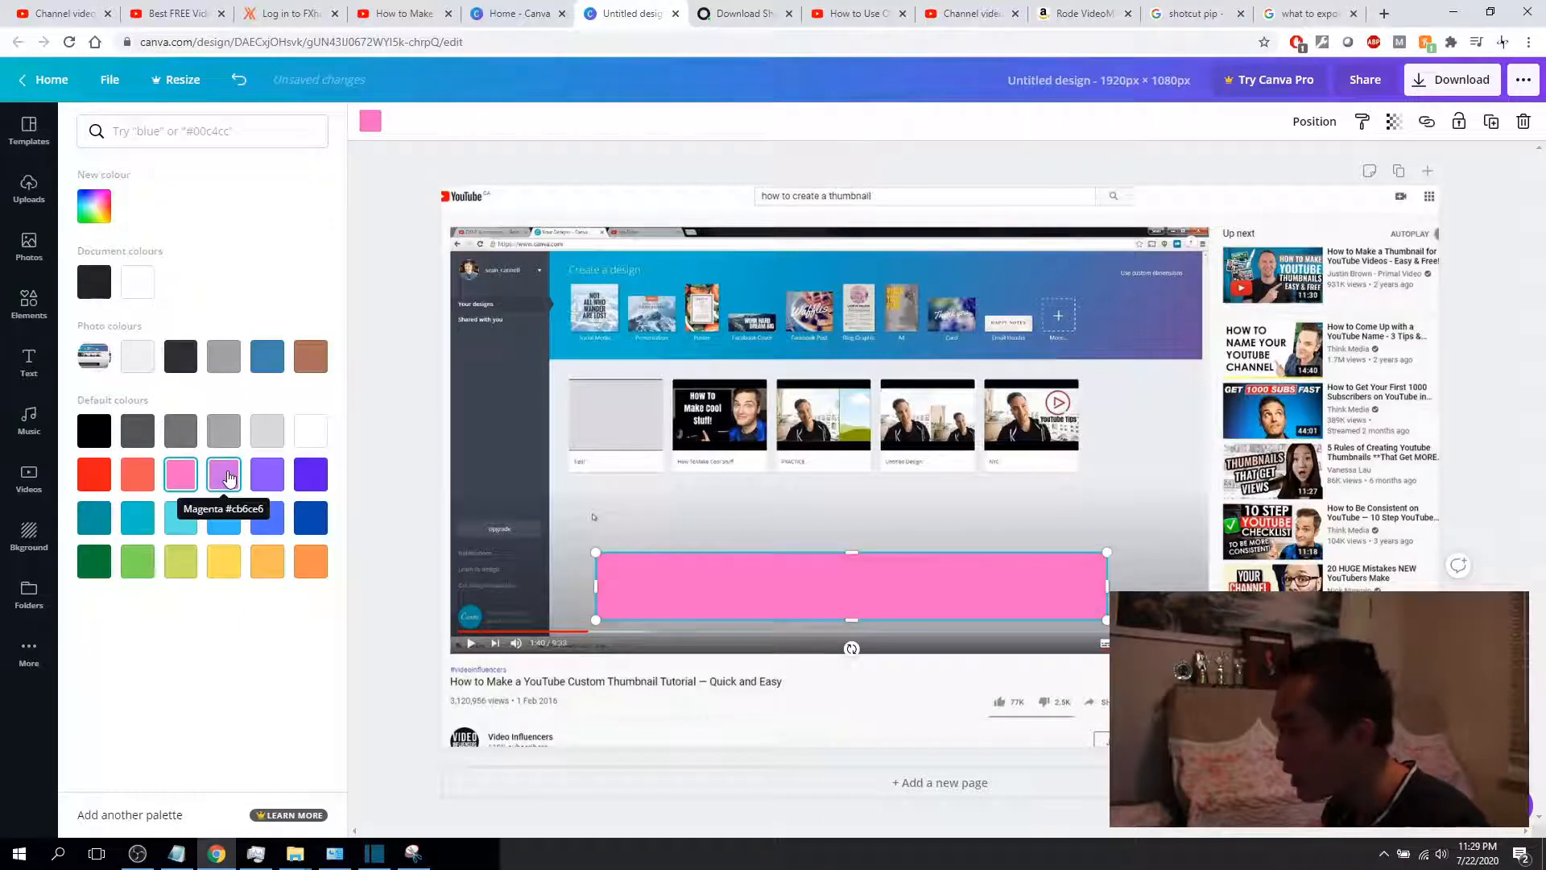
{"action": "left_click", "coordinate": [262, 522]}
{"action": "left_click", "coordinate": [309, 438]}
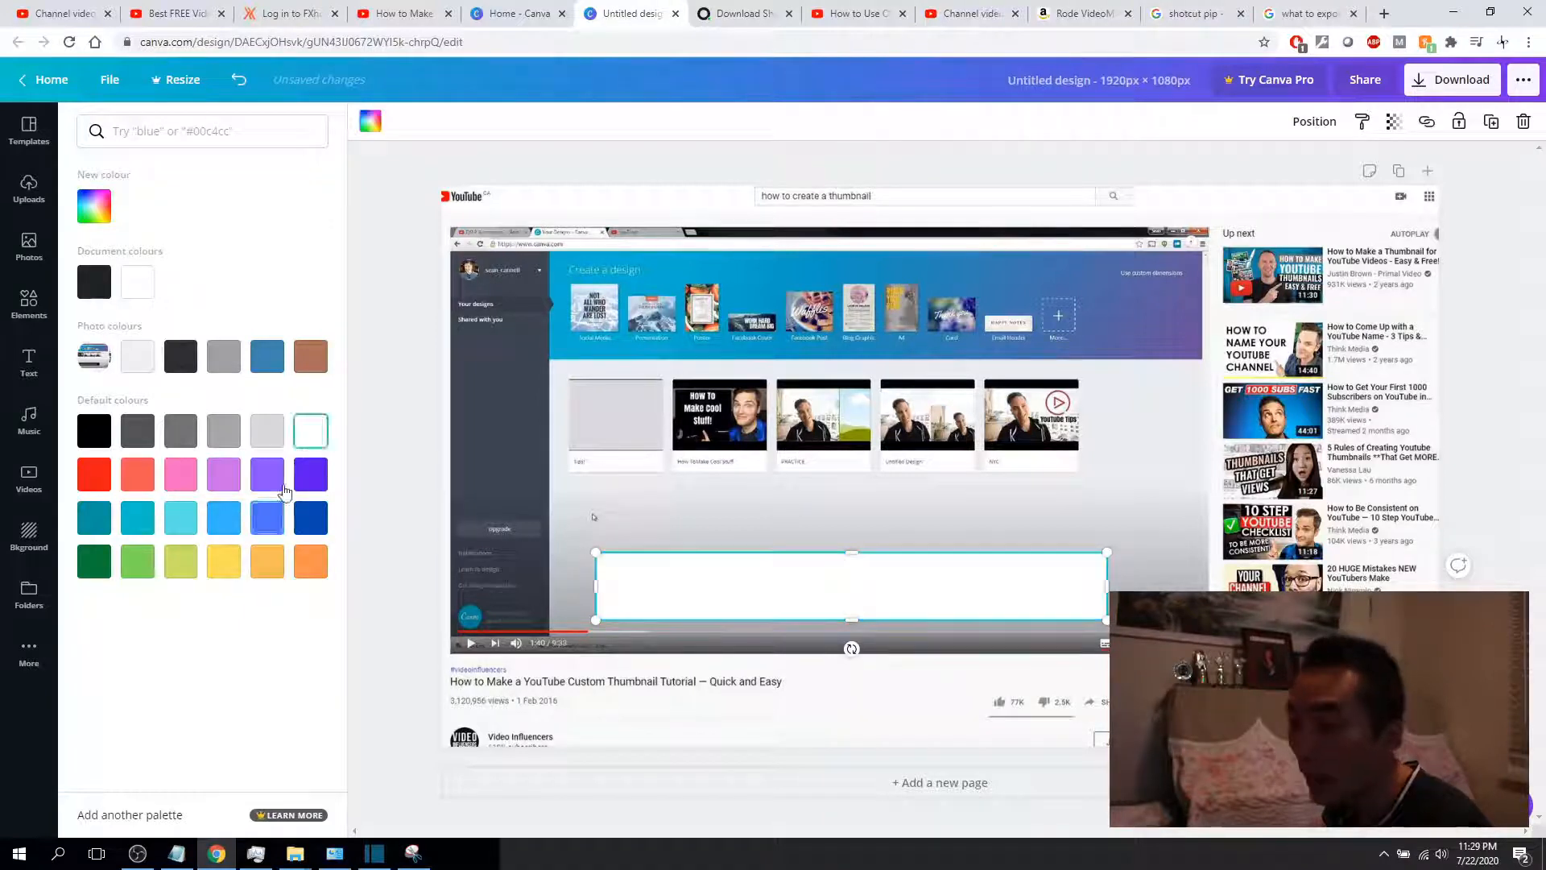
{"action": "left_click", "coordinate": [267, 431]}
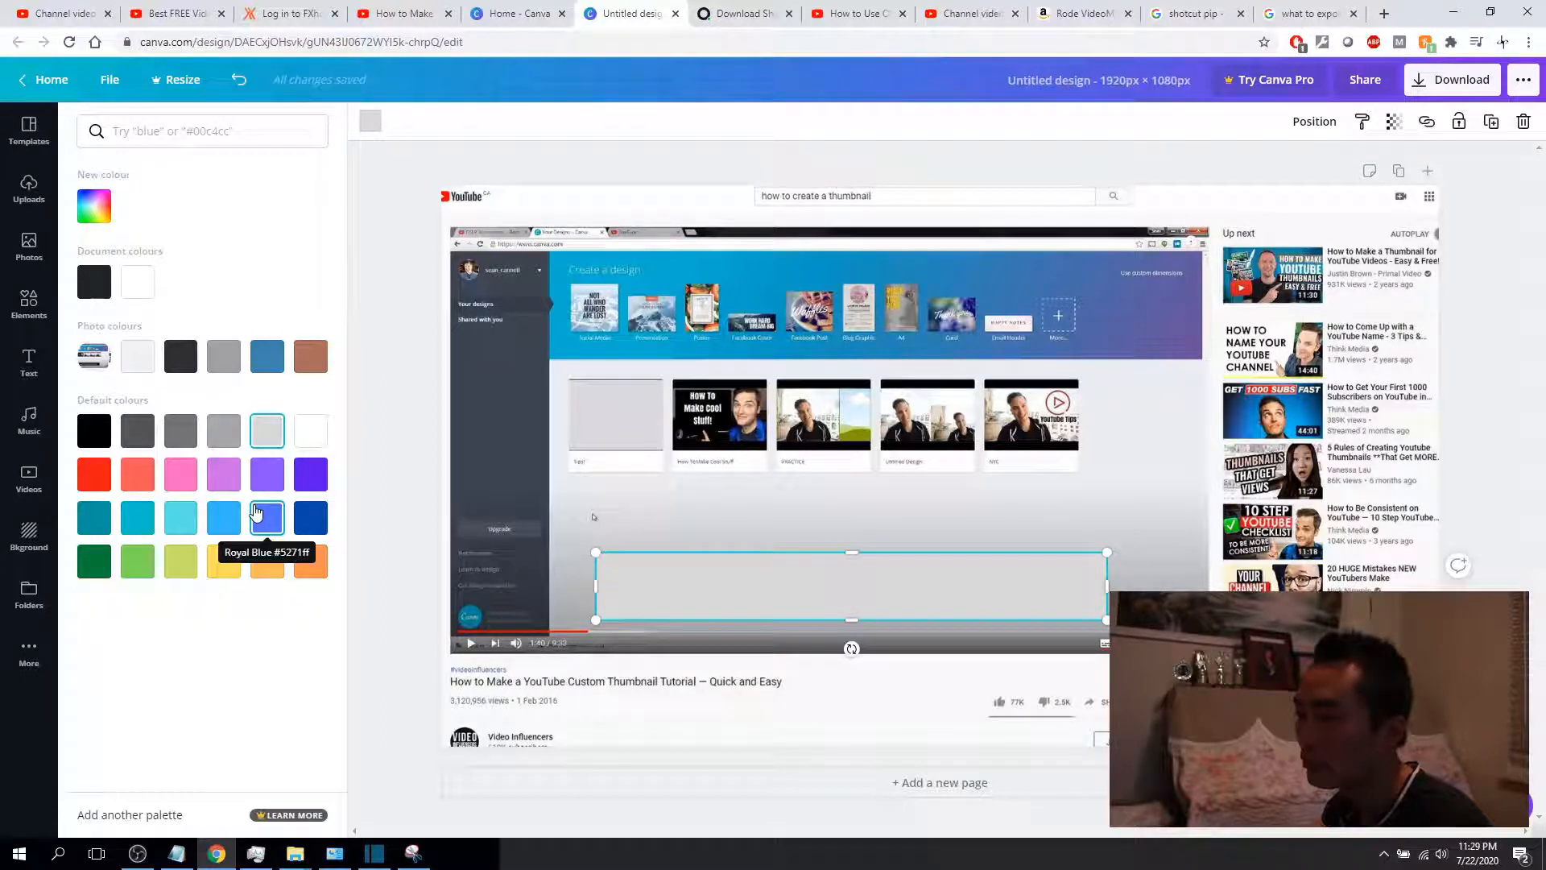
{"action": "left_click", "coordinate": [309, 431]}
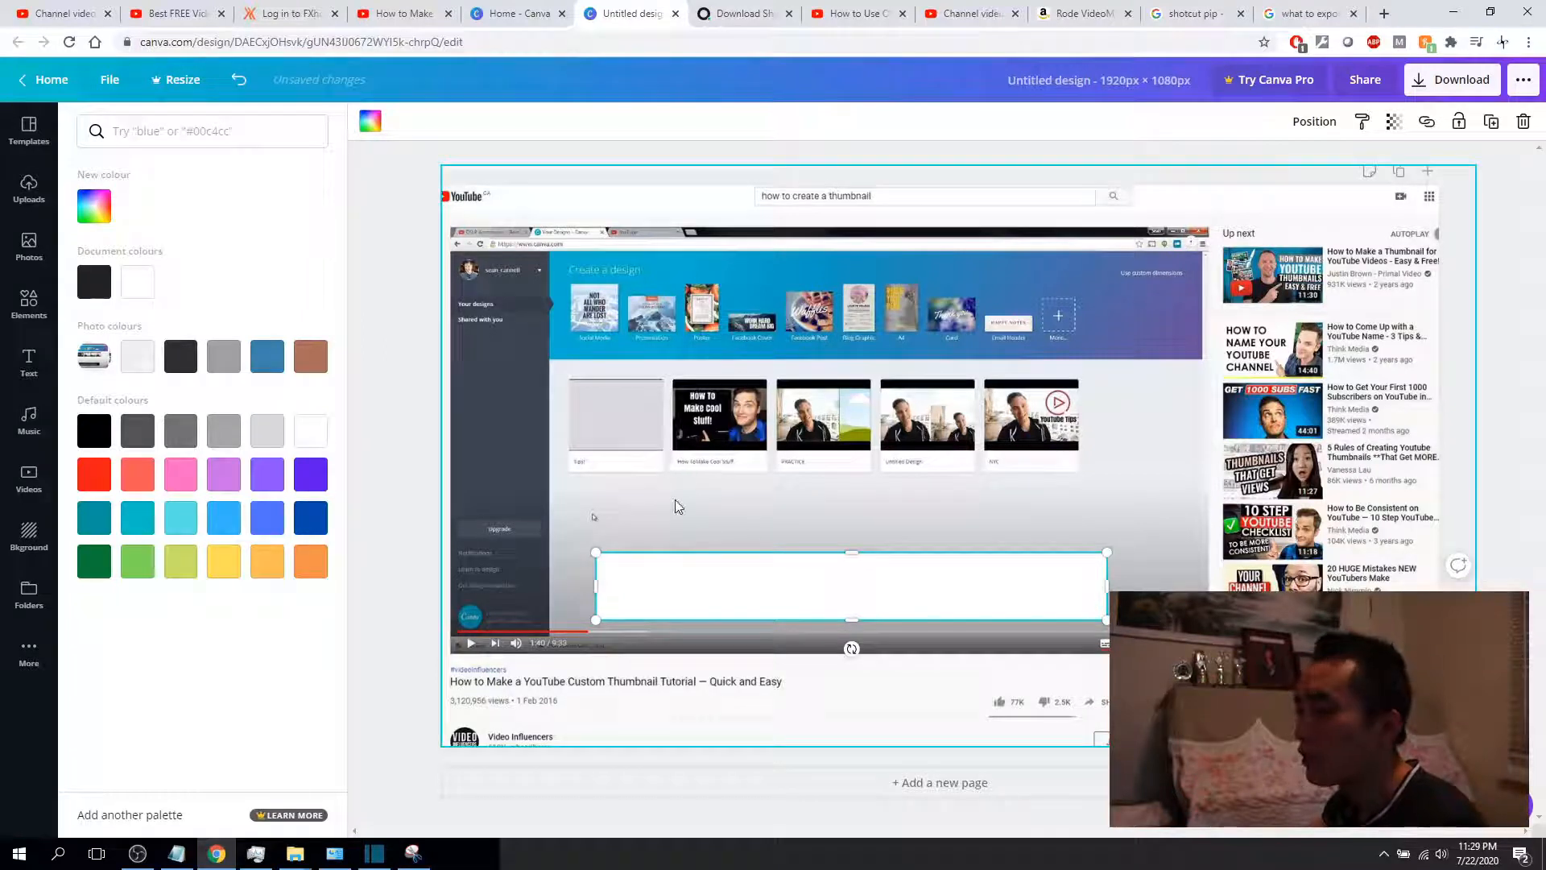
Add a heading text box and move it up onto the white bar
{"action": "left_click", "coordinate": [36, 369]}
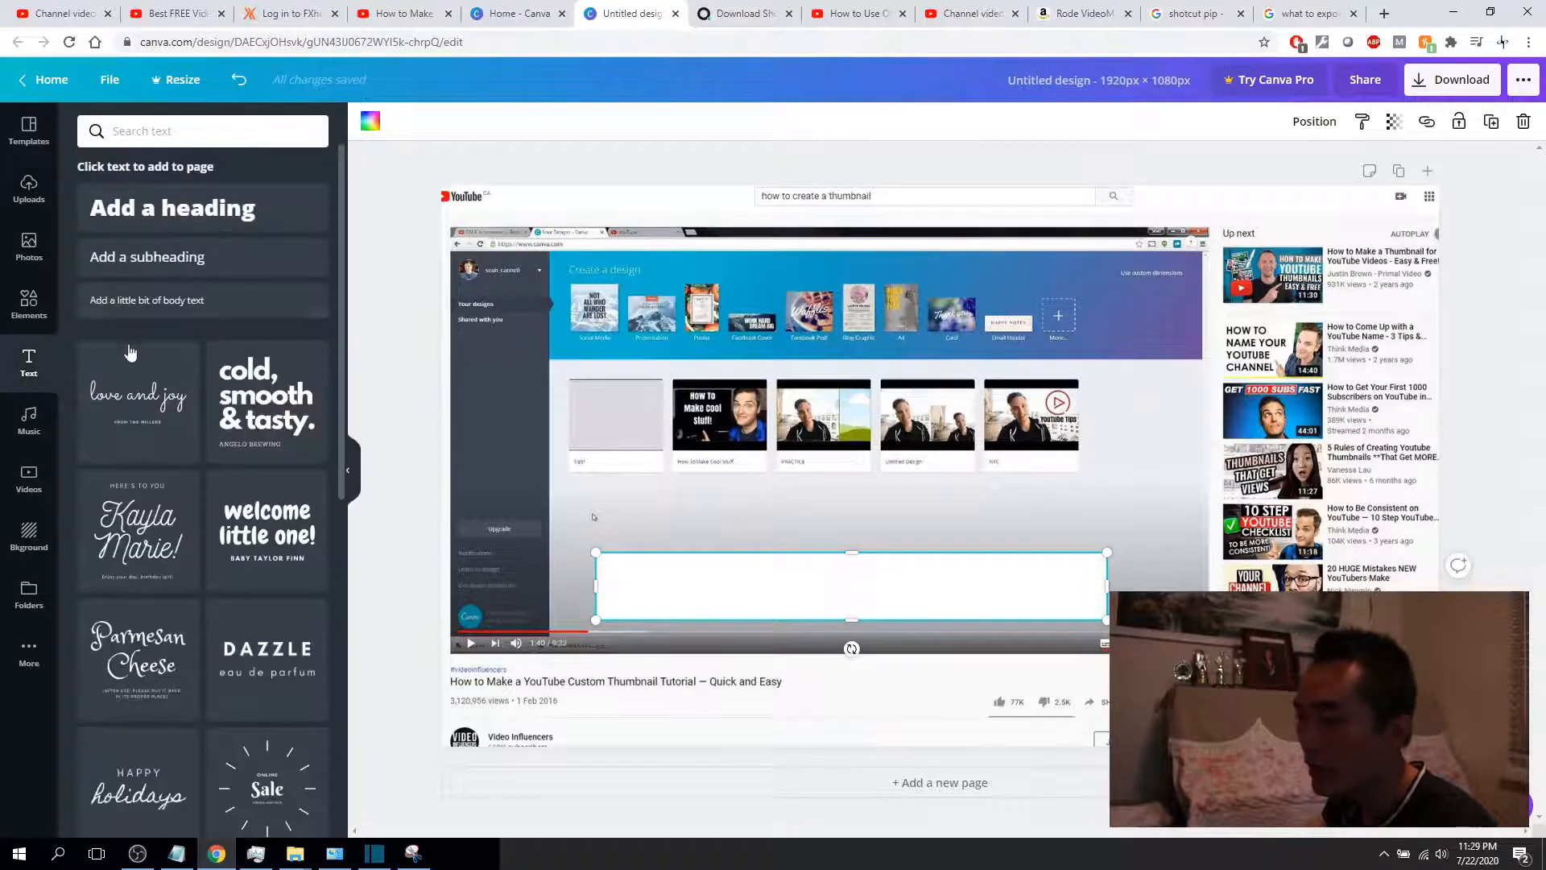
{"action": "left_click", "coordinate": [173, 223]}
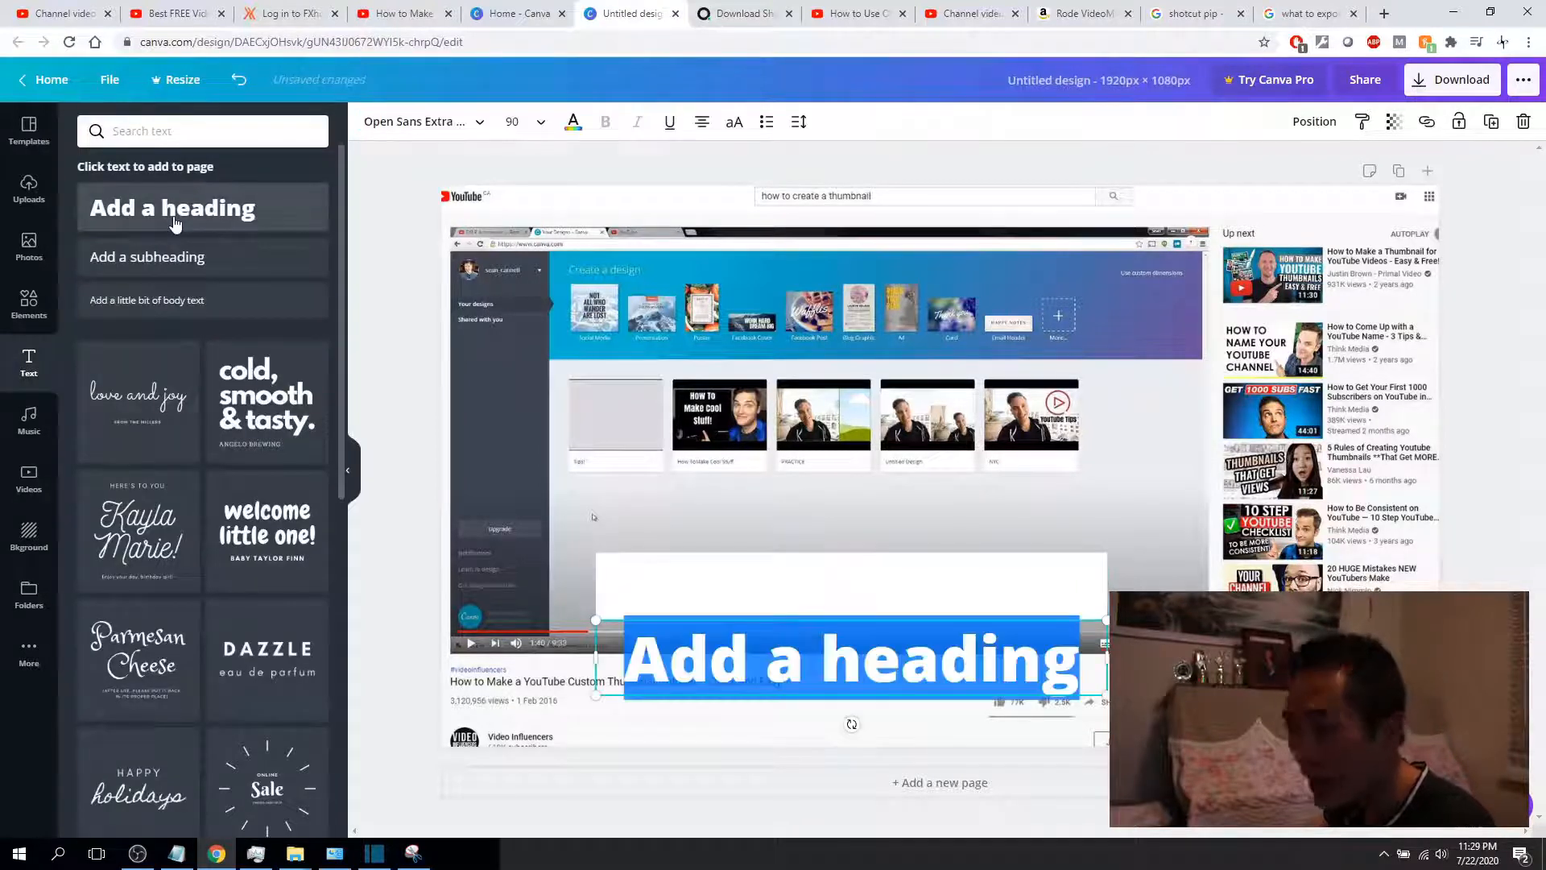
{"action": "left_click", "coordinate": [843, 665]}
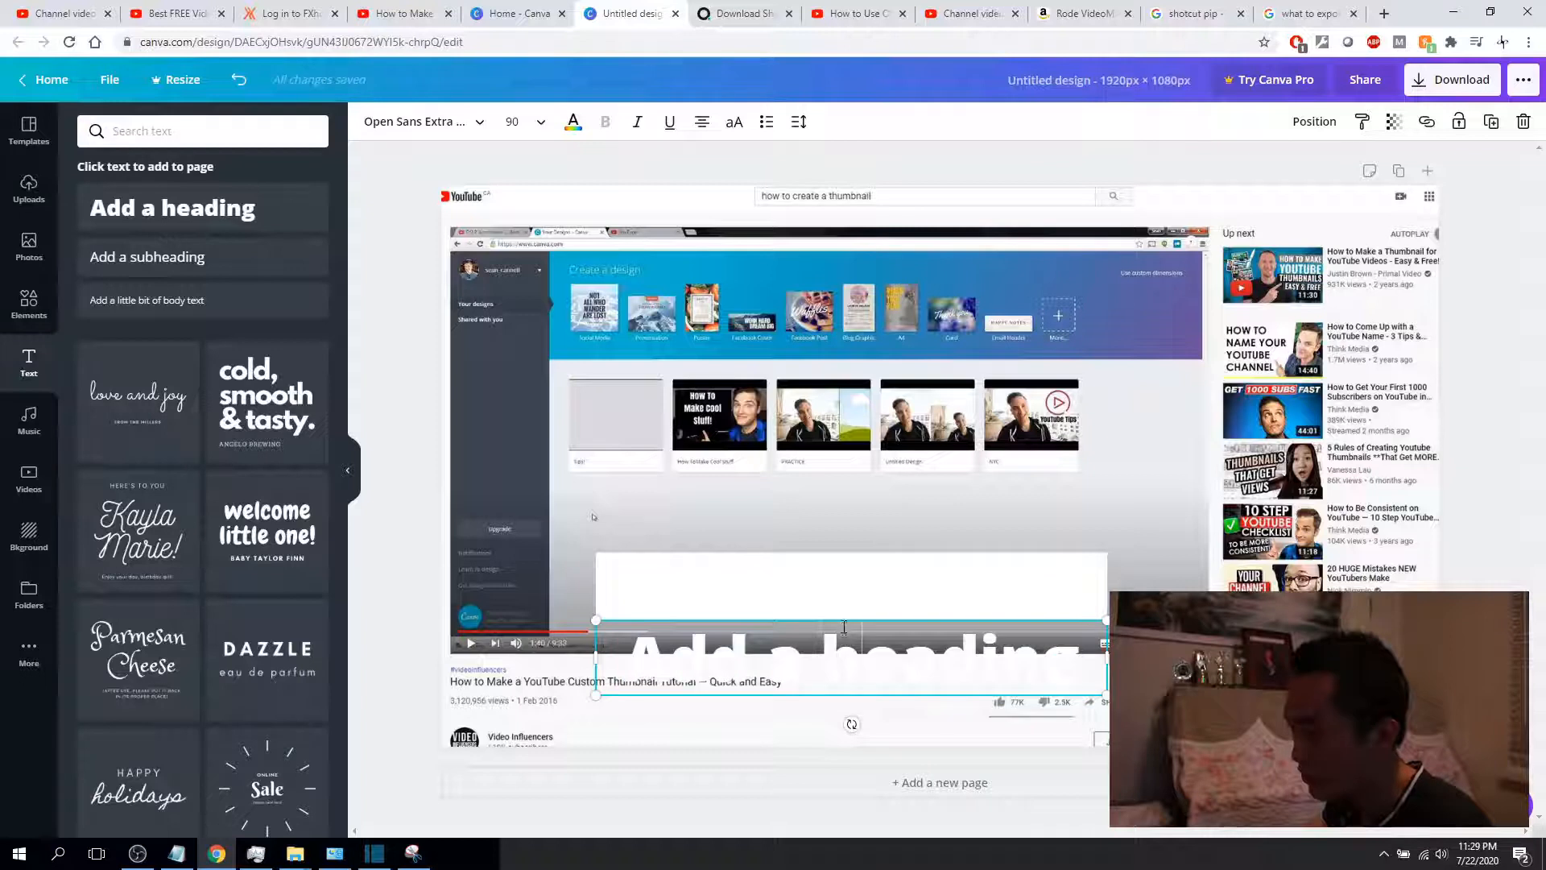
{"action": "left_click_drag", "start_coordinate": [853, 697], "coordinate": [856, 623]}
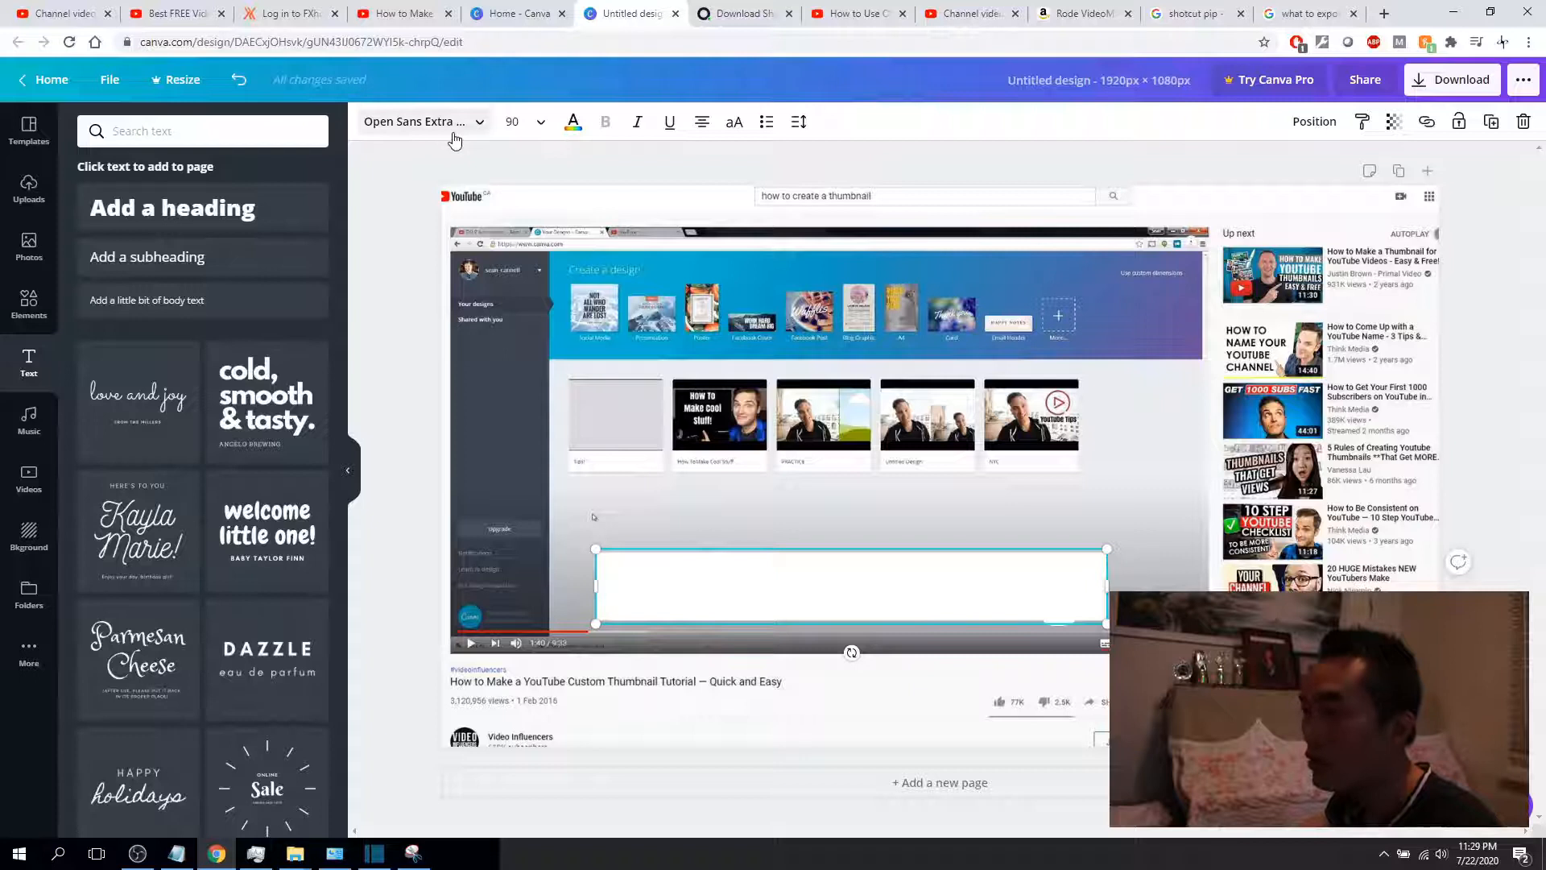
Set the heading's text colour to light green after trying dark green
{"action": "left_click", "coordinate": [574, 124]}
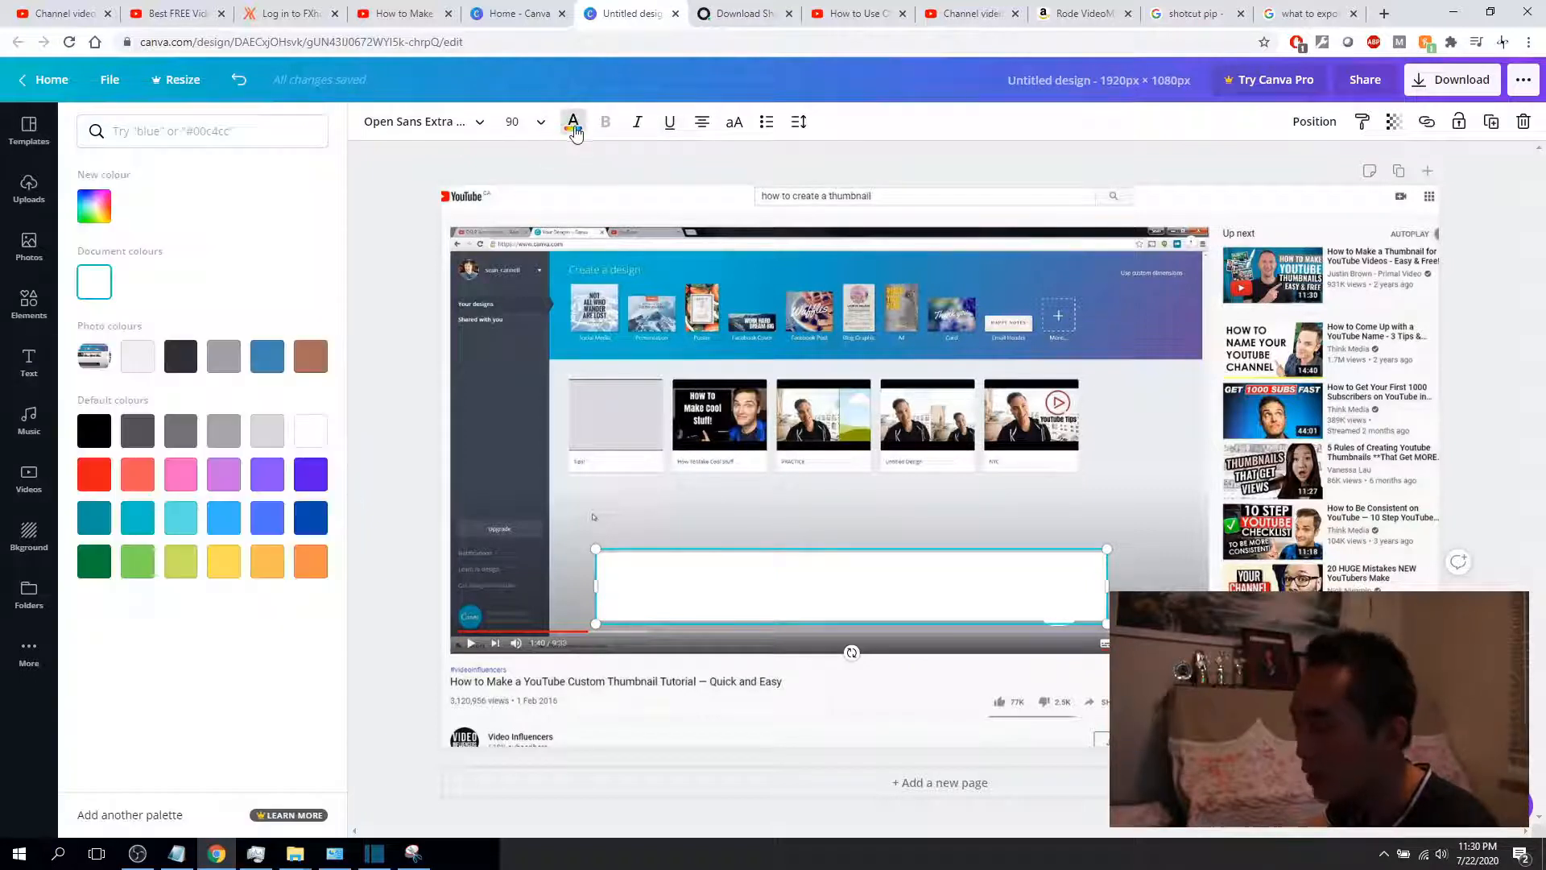
{"action": "left_click", "coordinate": [152, 564]}
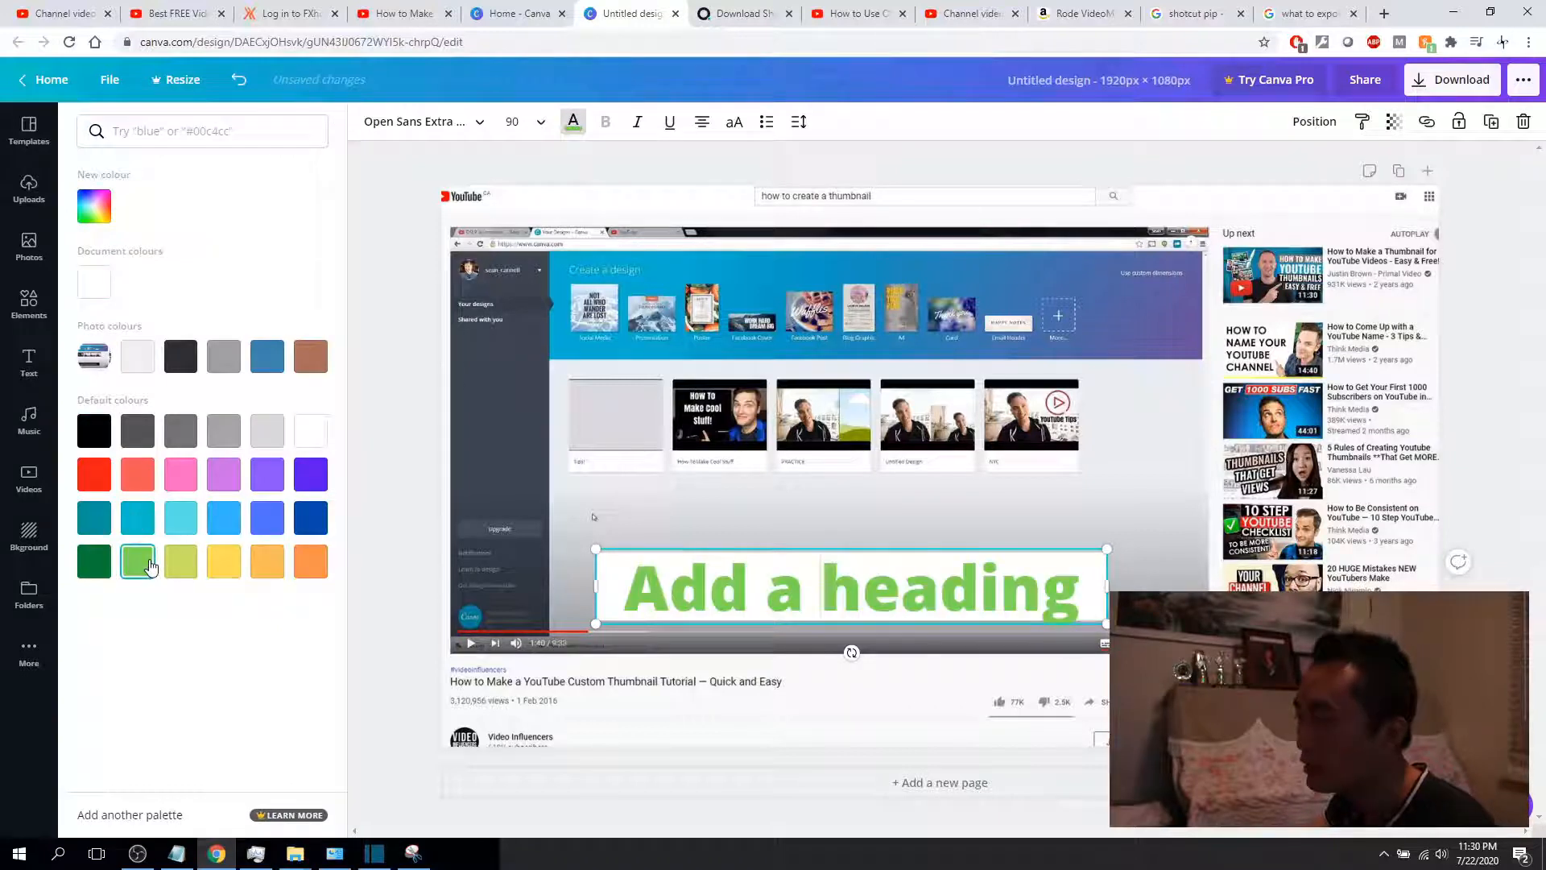
{"action": "left_click", "coordinate": [91, 566]}
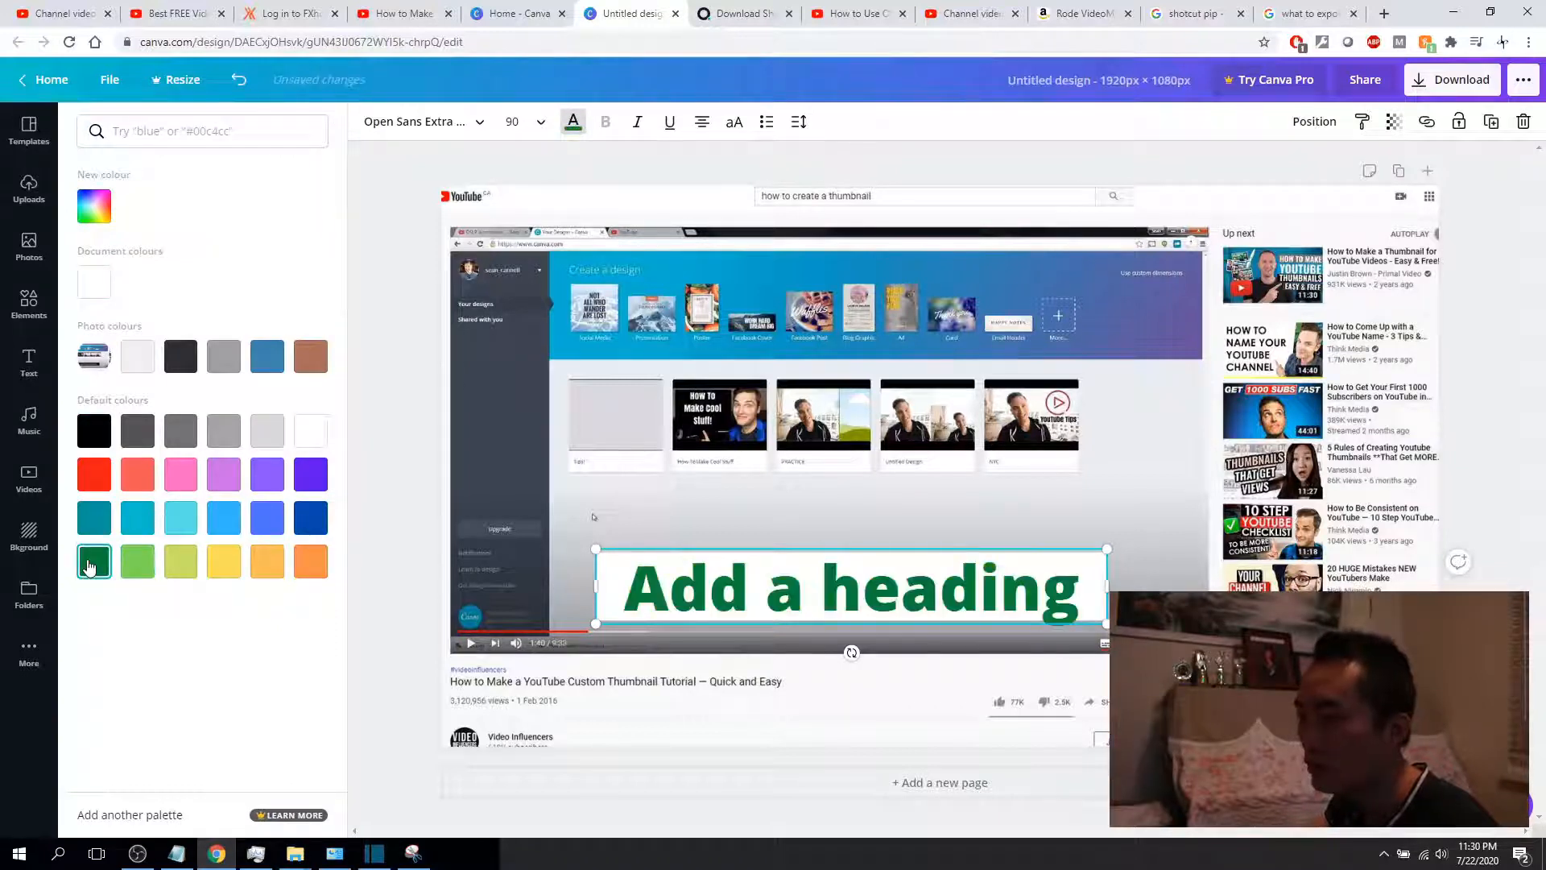
{"action": "left_click", "coordinate": [136, 568]}
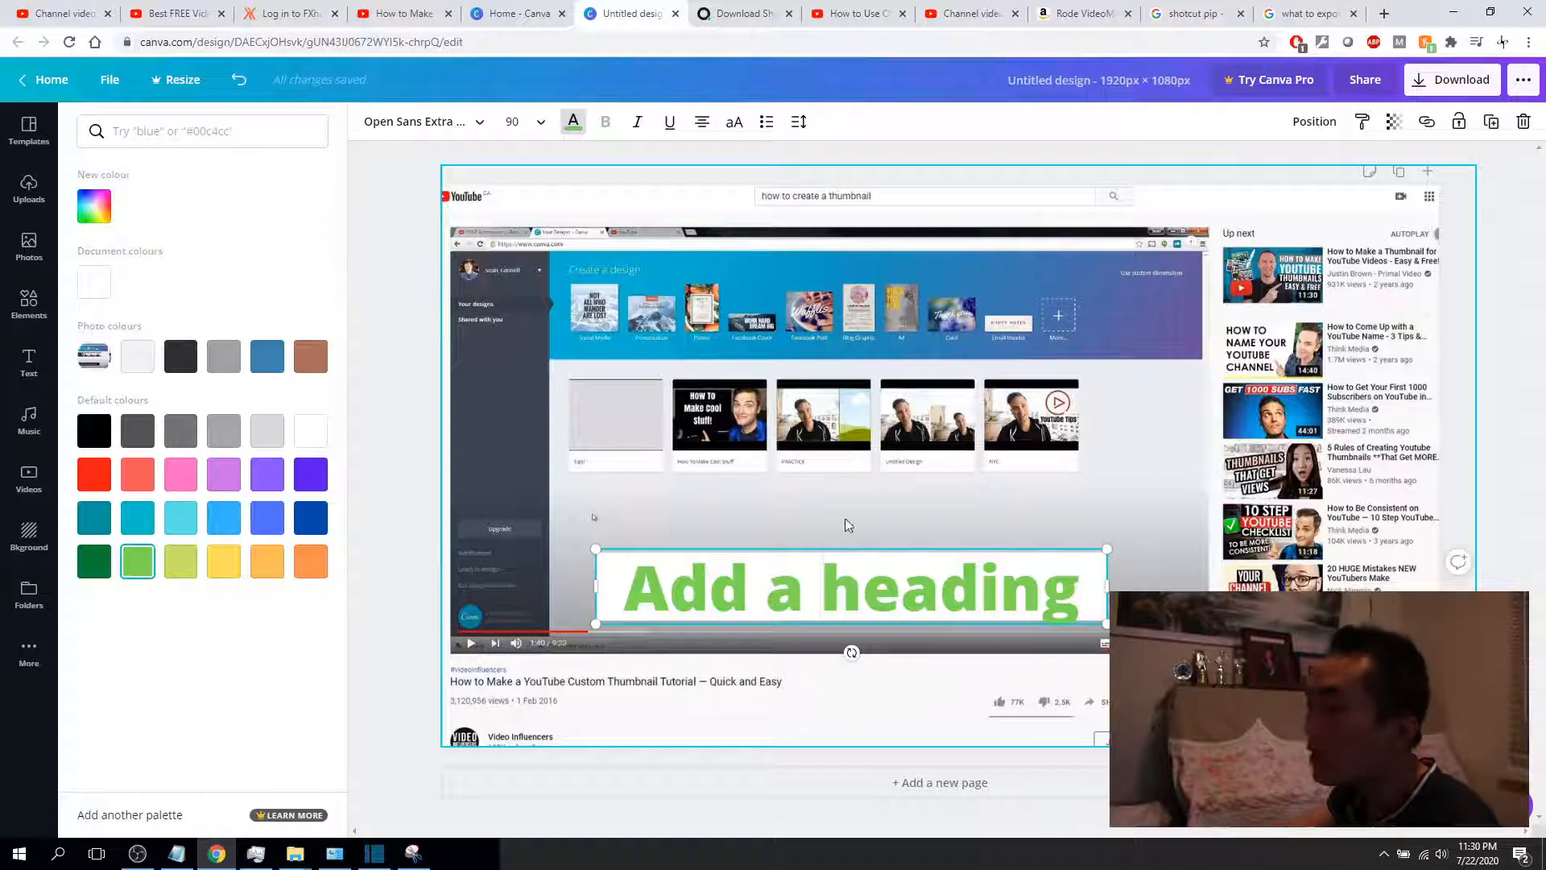
Narrow the heading's text box to fit its text and centre it on the white bar
{"action": "mouse_move", "coordinate": [852, 652]}
{"action": "left_mouse_down"}
{"action": "mouse_move", "coordinate": [935, 675]}
{"action": "mouse_move", "coordinate": [948, 642]}
{"action": "mouse_move", "coordinate": [922, 524]}
{"action": "mouse_move", "coordinate": [867, 508]}
{"action": "mouse_move", "coordinate": [905, 573]}
{"action": "mouse_move", "coordinate": [819, 673]}
{"action": "mouse_move", "coordinate": [851, 683]}
{"action": "left_mouse_up"}
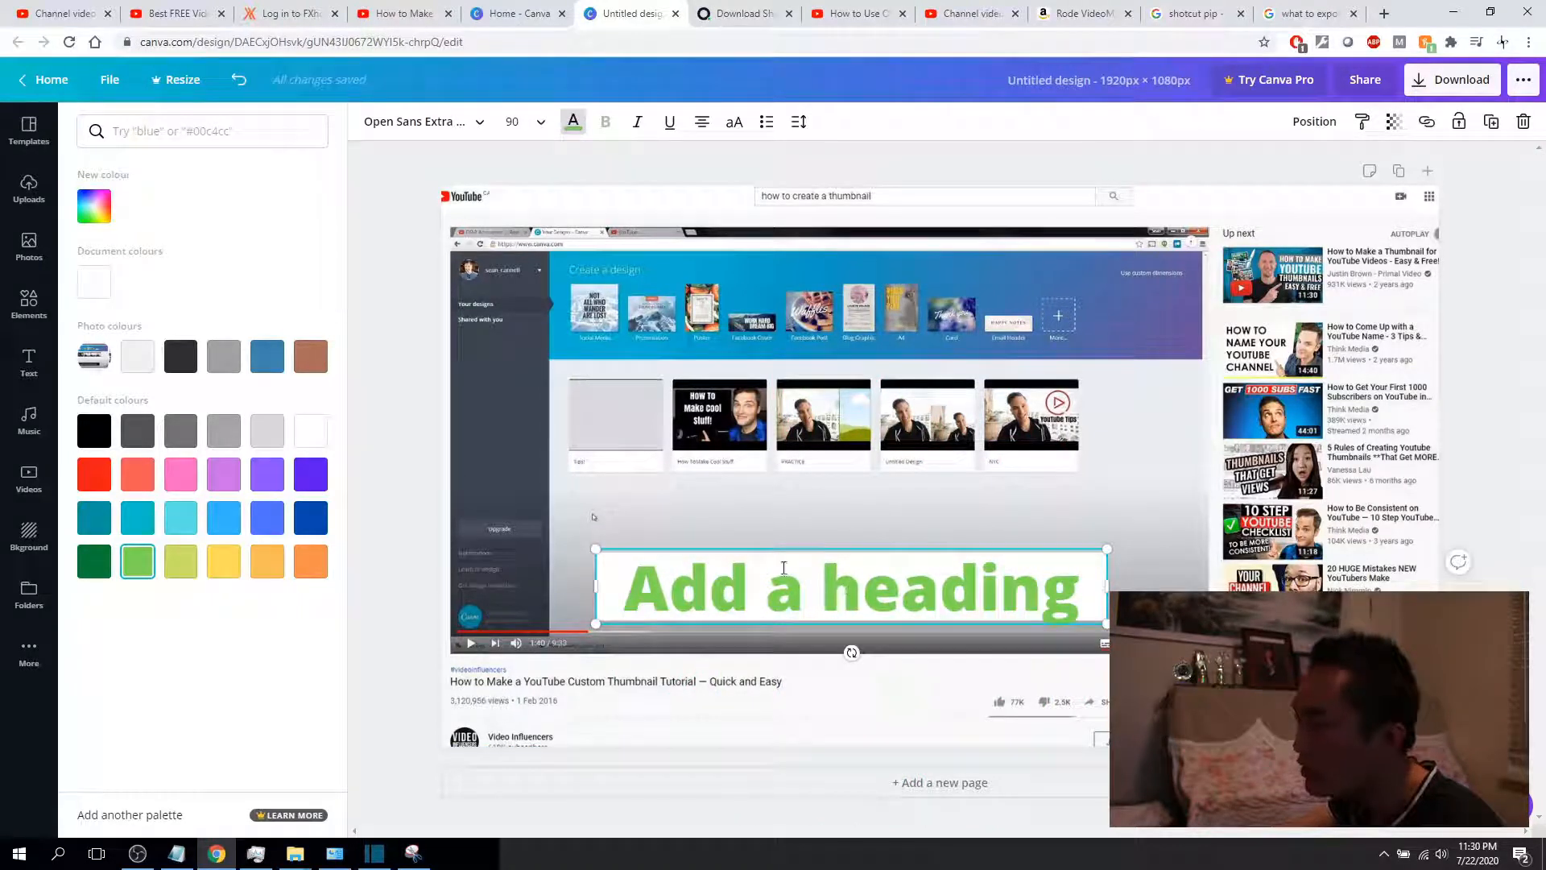
{"action": "left_click_drag", "start_coordinate": [1109, 584], "coordinate": [1078, 588]}
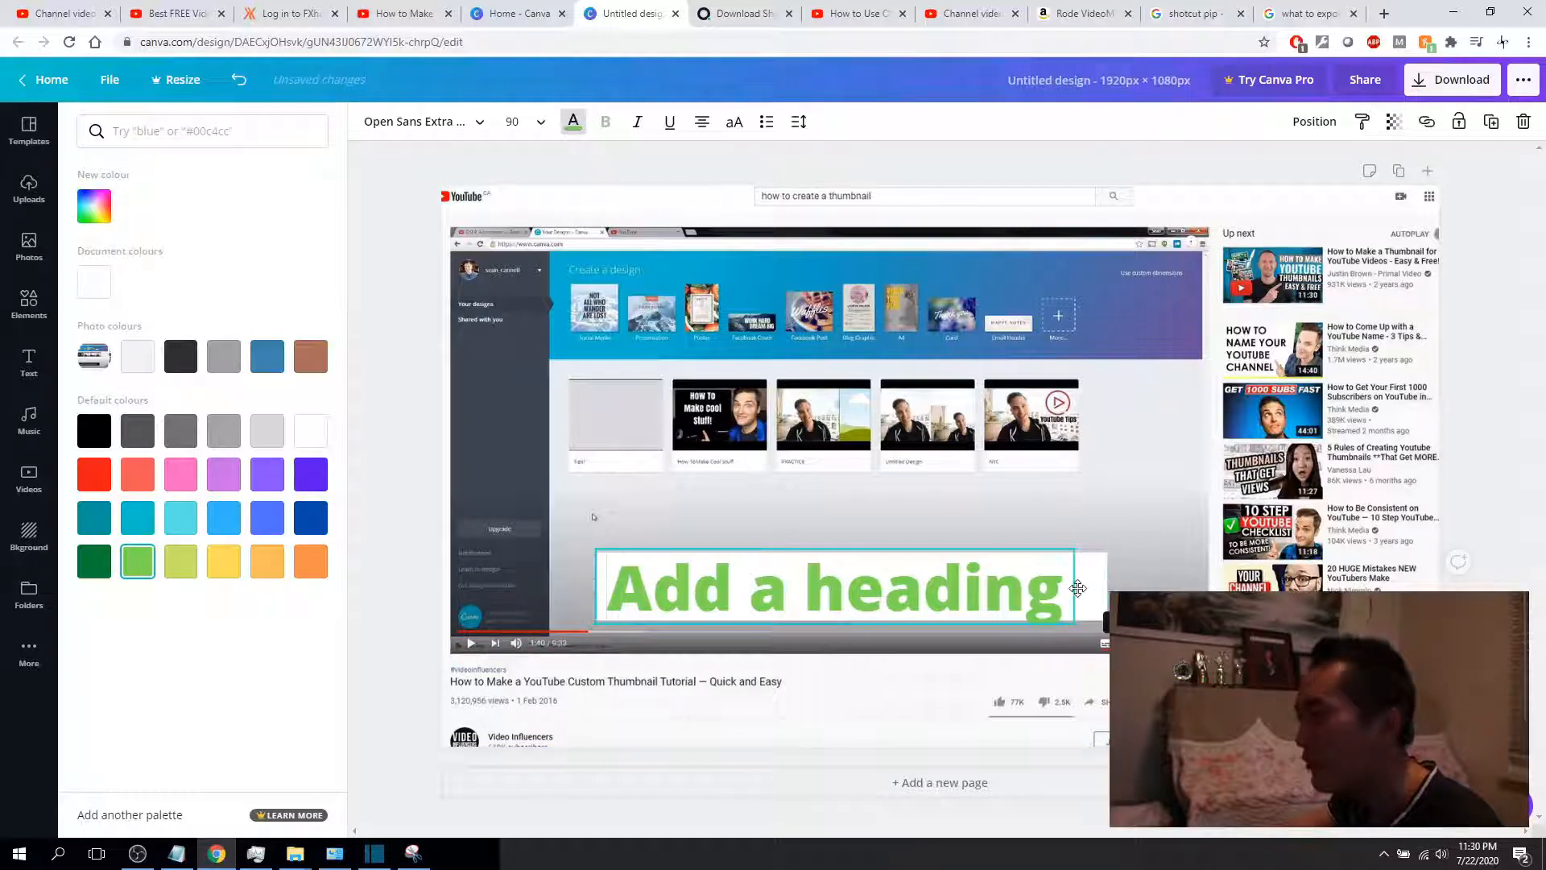
{"action": "left_click", "coordinate": [1102, 586]}
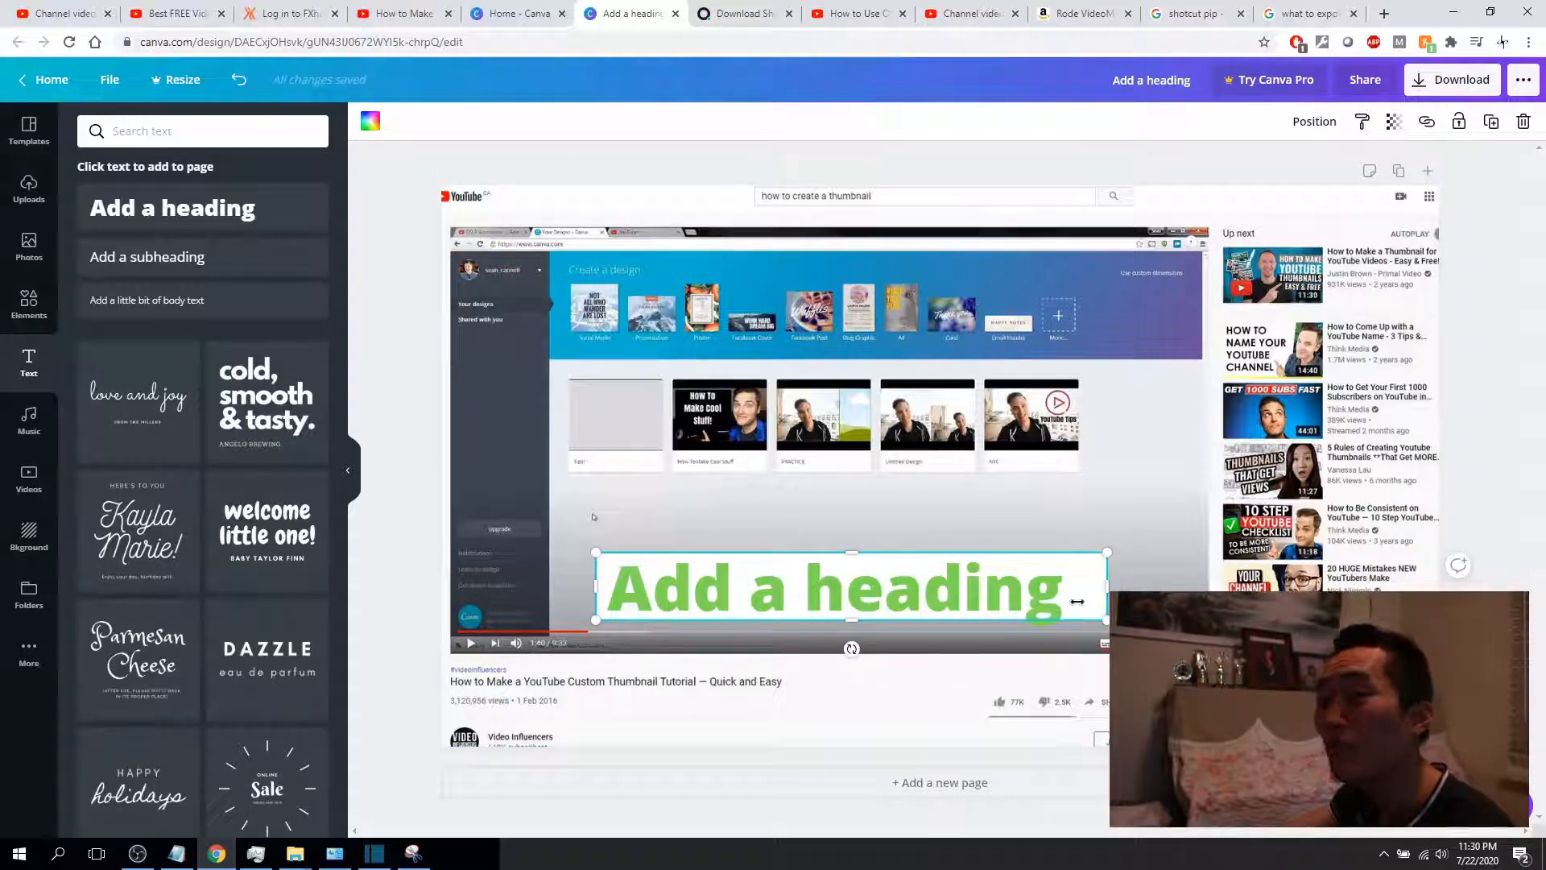
{"action": "mouse_move", "coordinate": [852, 647]}
{"action": "left_mouse_down"}
{"action": "mouse_move", "coordinate": [879, 672]}
{"action": "mouse_move", "coordinate": [921, 645]}
{"action": "mouse_move", "coordinate": [838, 654]}
{"action": "mouse_move", "coordinate": [851, 665]}
{"action": "left_mouse_up"}
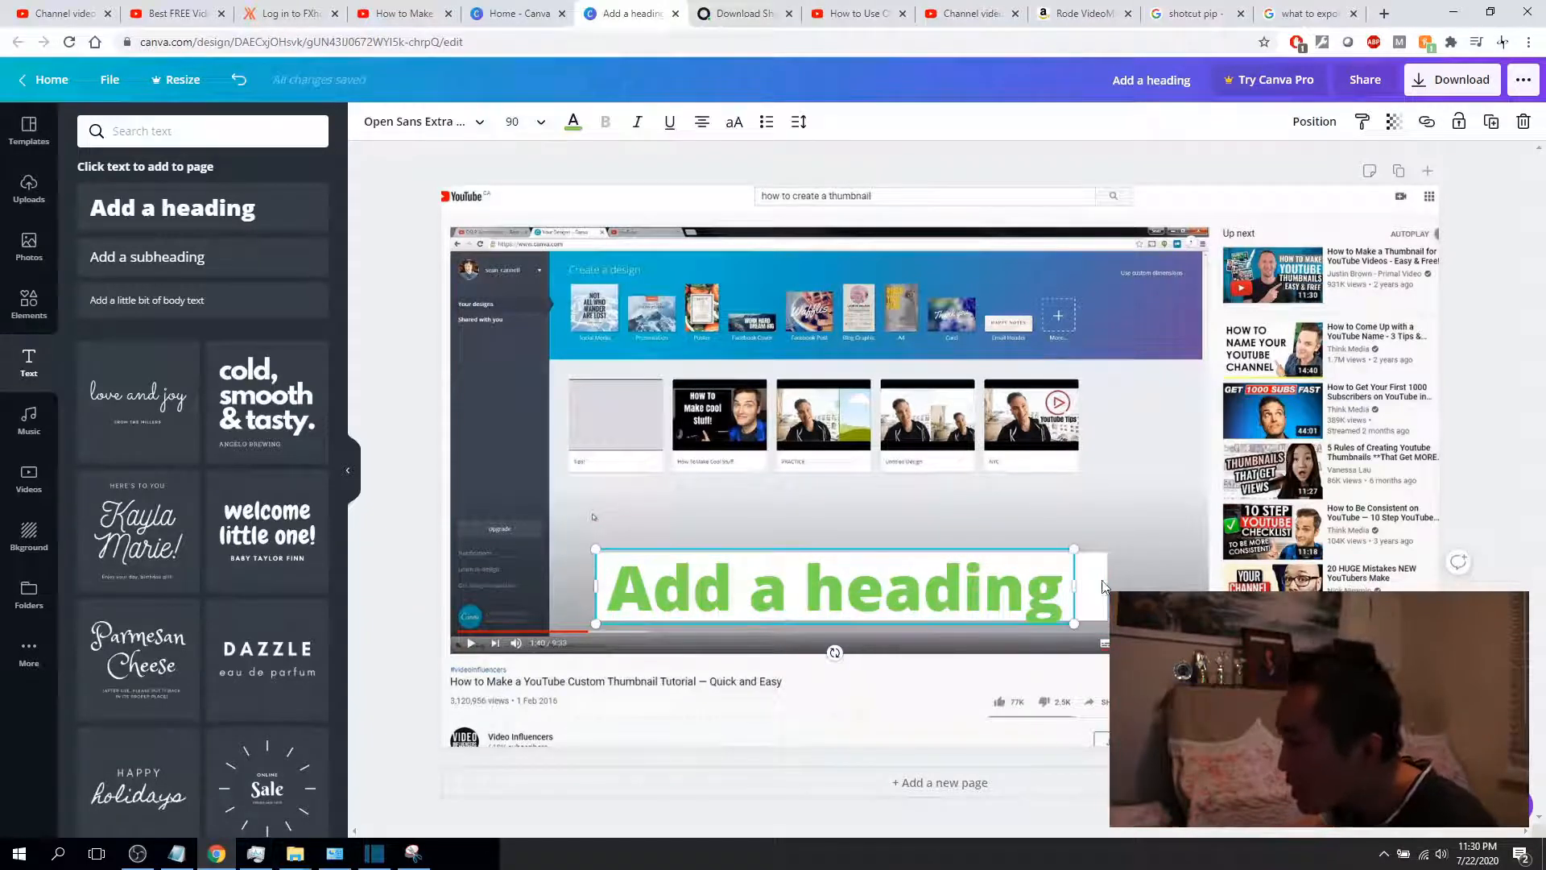
{"action": "left_click_drag", "start_coordinate": [944, 596], "coordinate": [959, 588]}
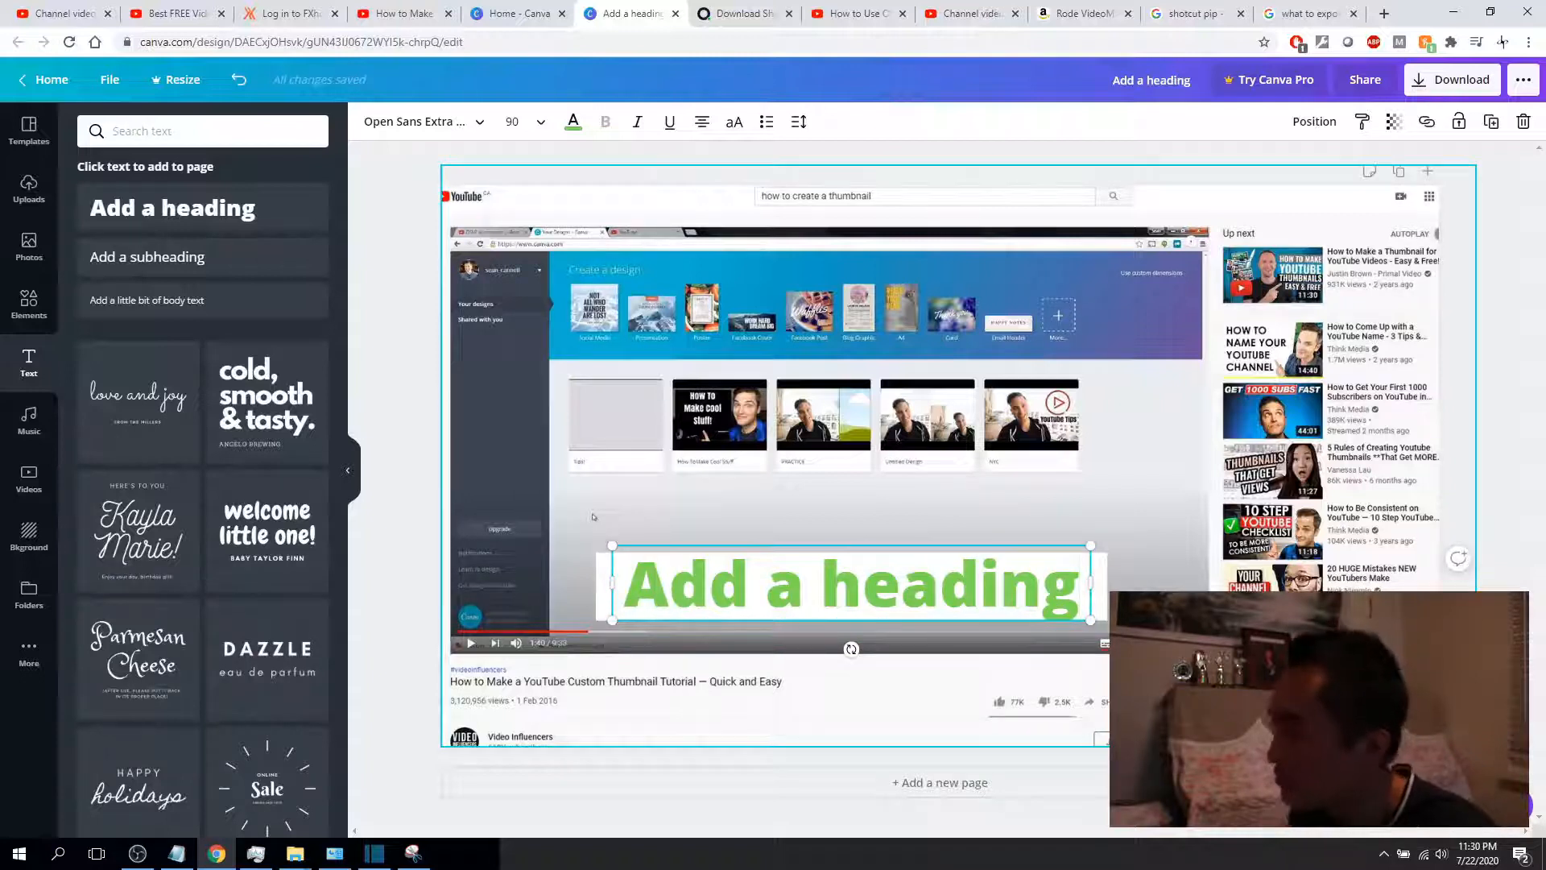
Set the heading's font size to 80
{"action": "left_click", "coordinate": [526, 121]}
{"action": "type", "text": "80"}
{"action": "key", "text": "Return"}
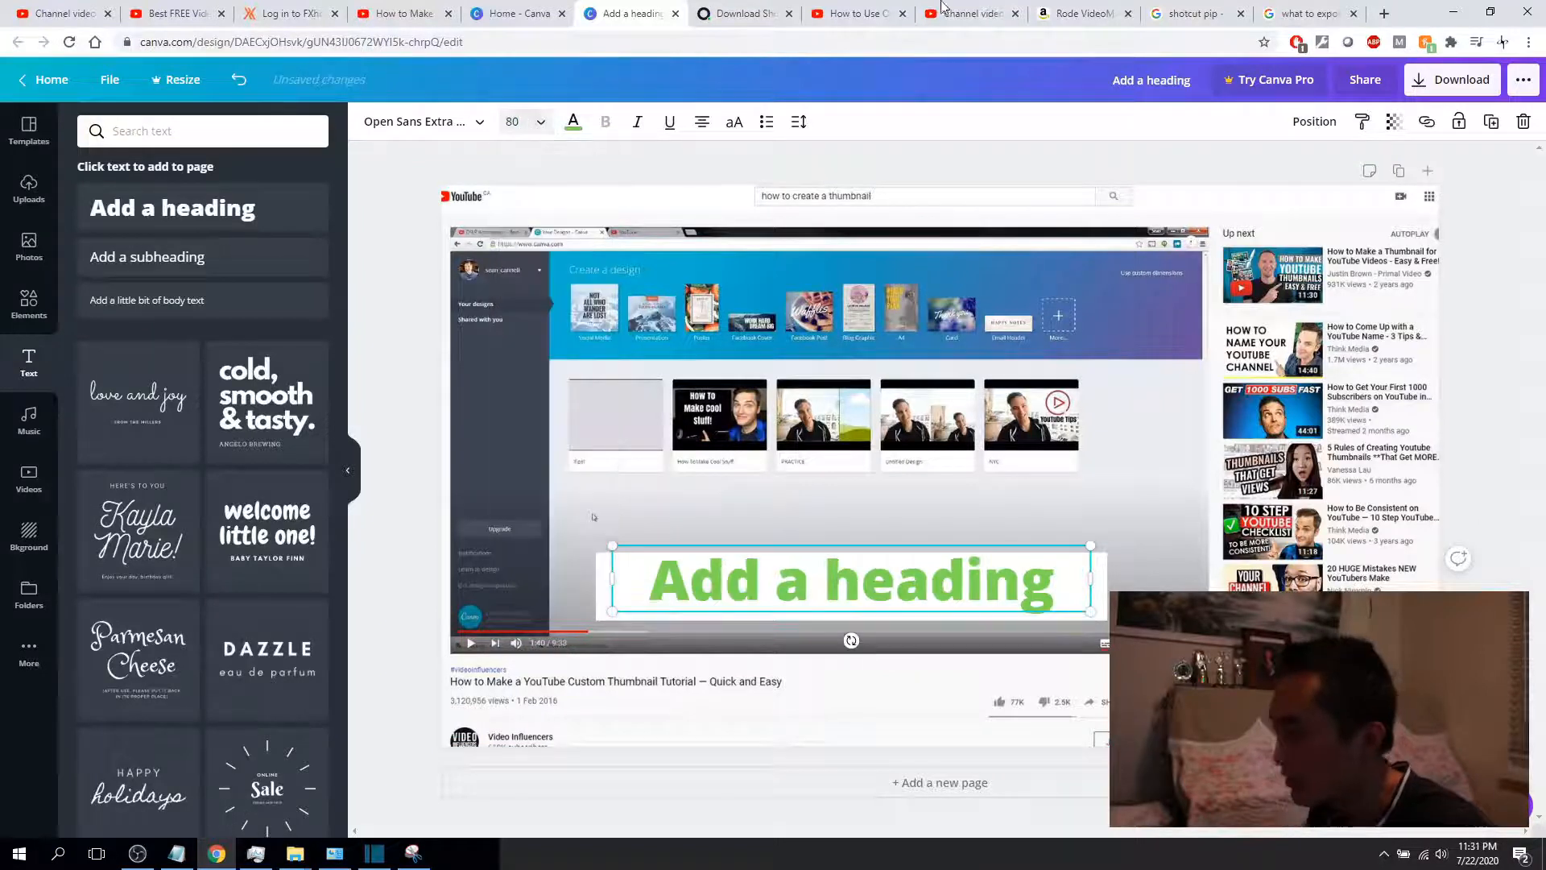
Replace the placeholder heading text with THUMBNAIL in capitals and finish editing the text box
{"action": "left_click_drag", "start_coordinate": [1024, 589], "coordinate": [661, 589]}
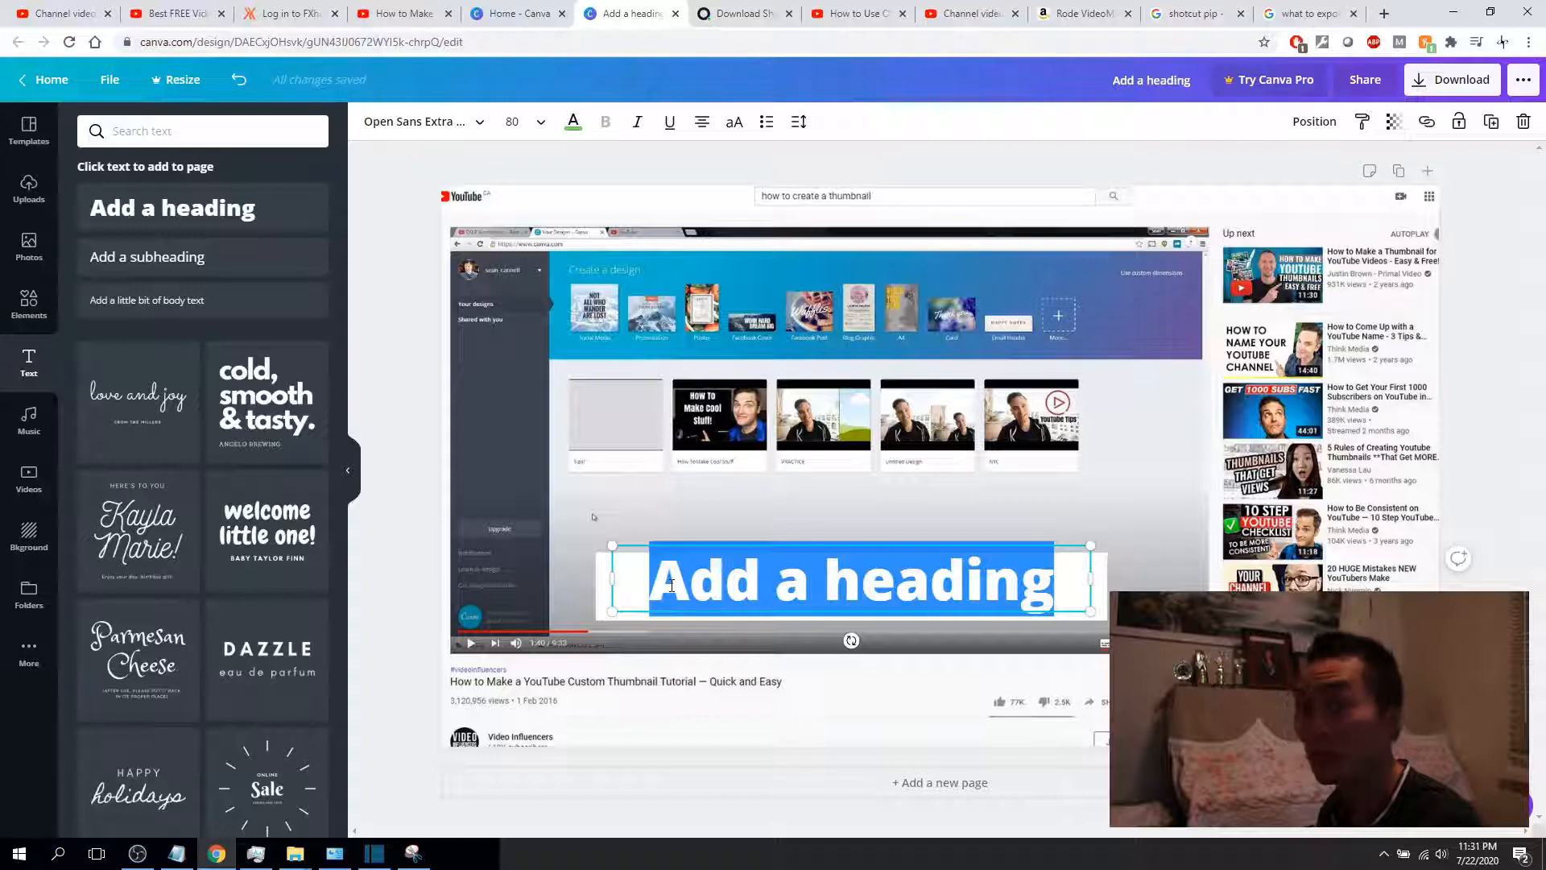
{"action": "type", "text": "THUM"}
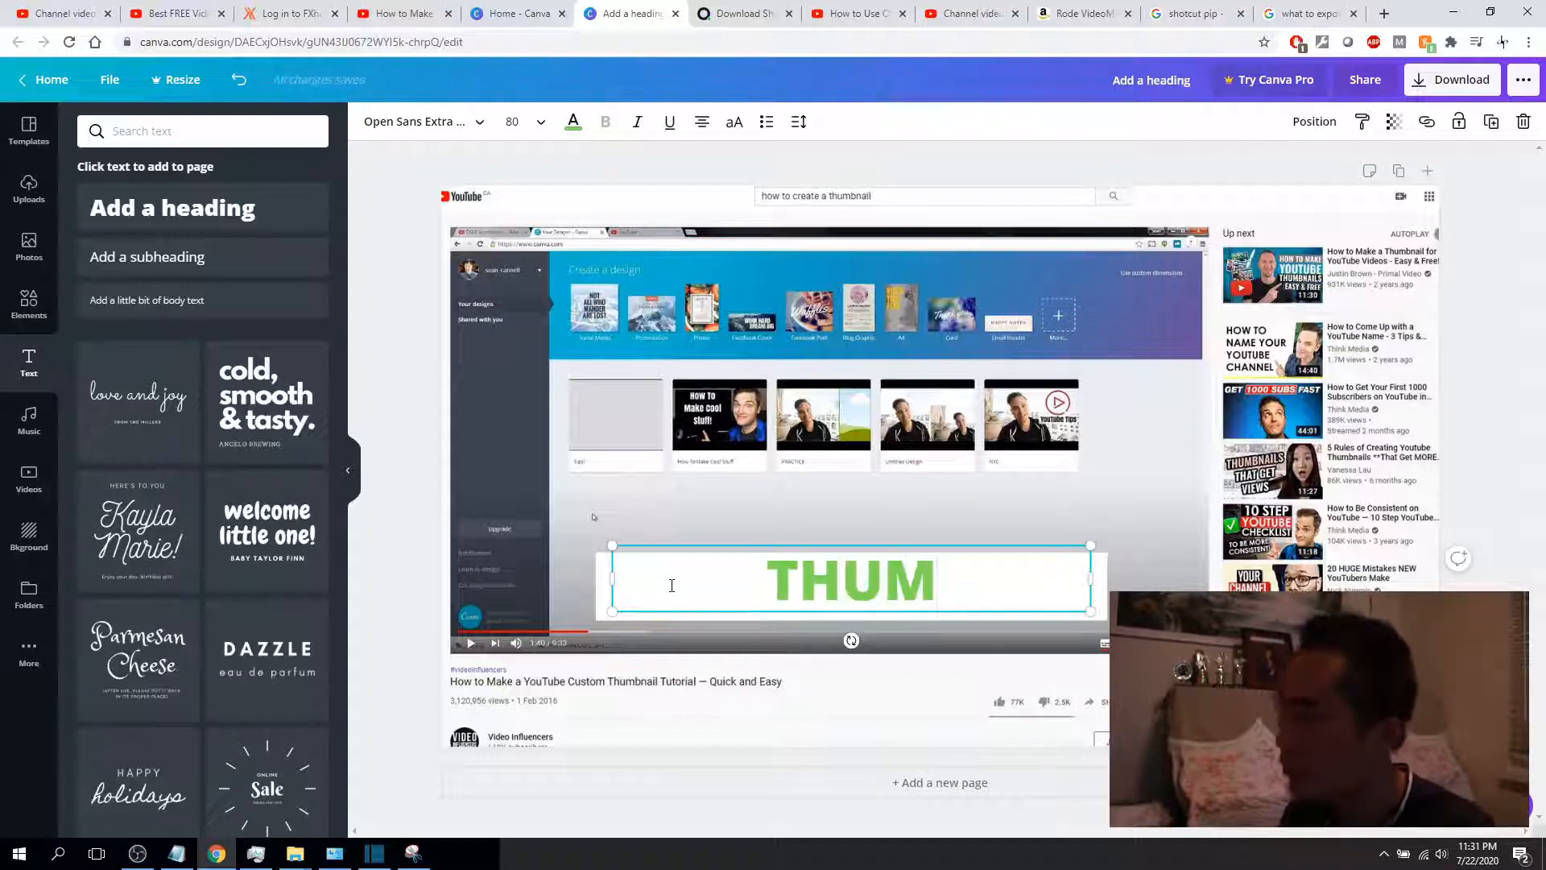
{"action": "type", "text": "BAIL"}
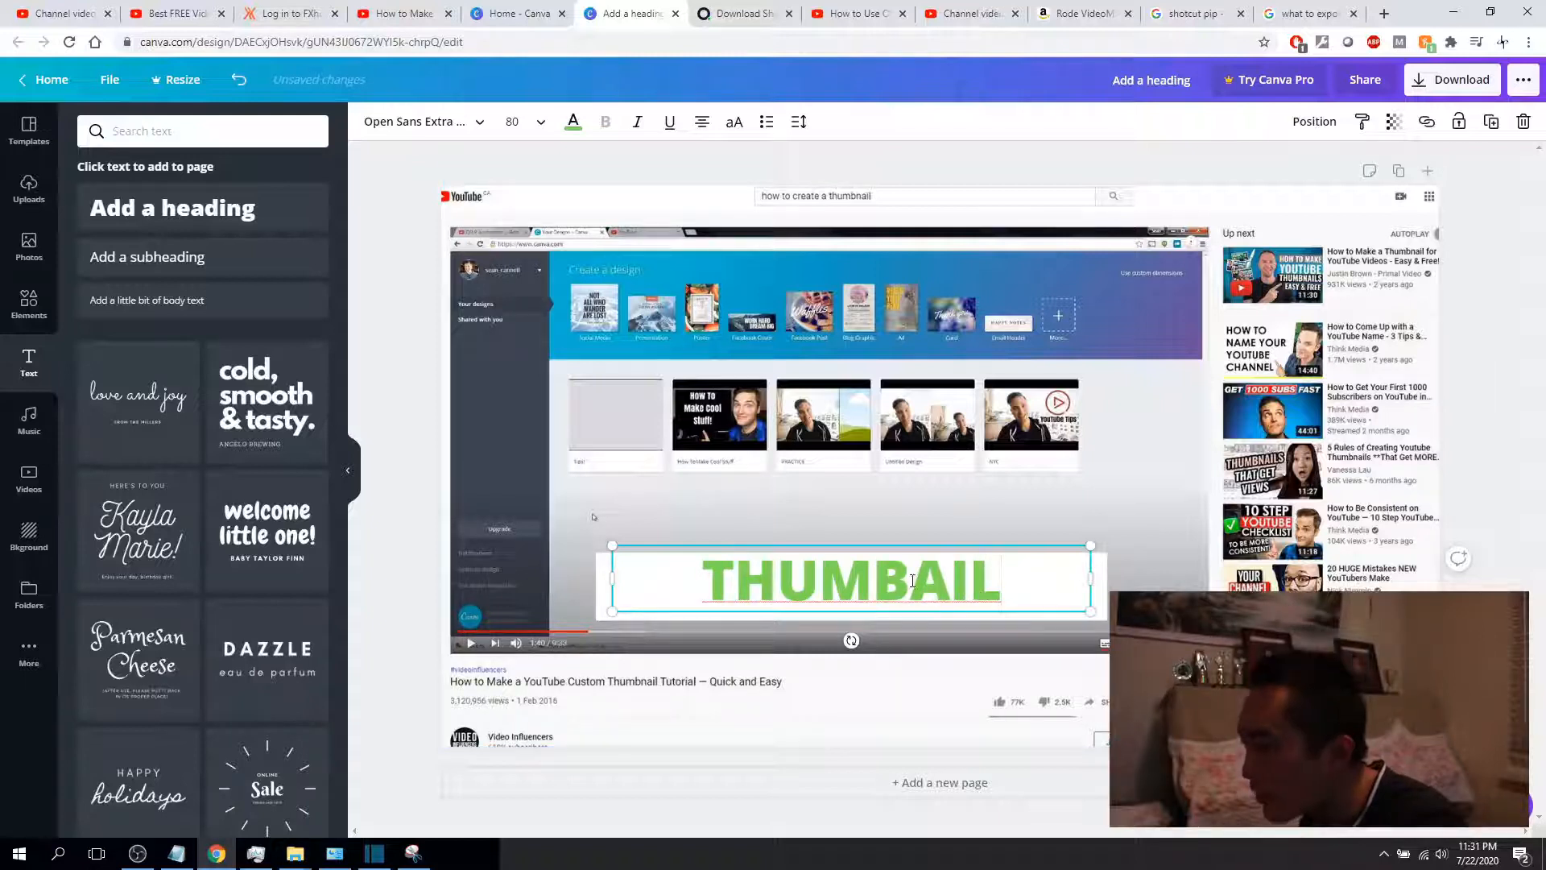
{"action": "type", "text": "N"}
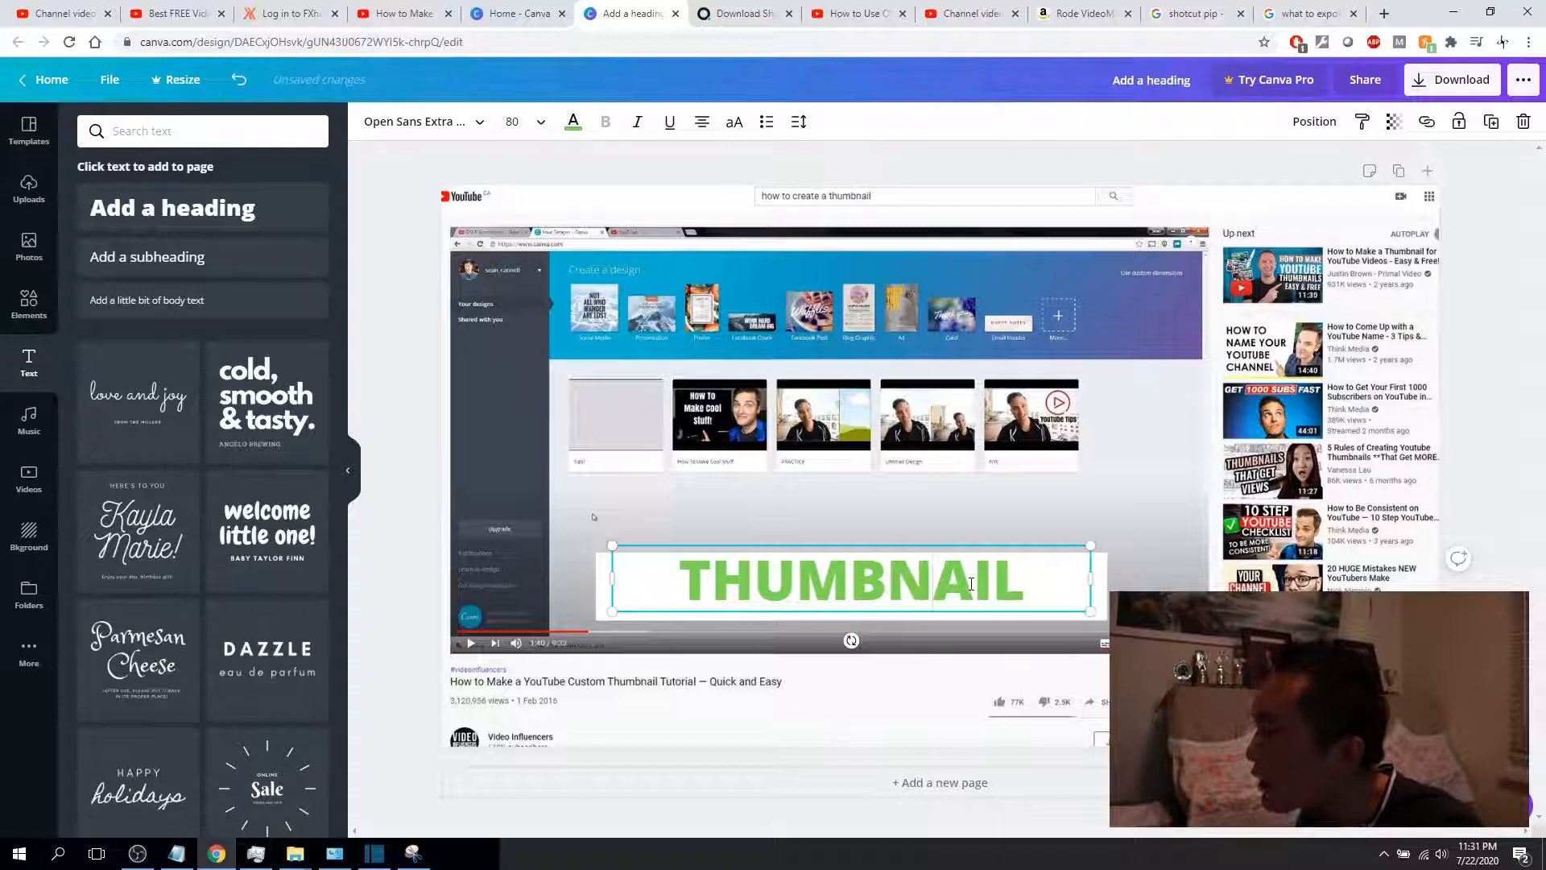
{"action": "left_click", "coordinate": [789, 494]}
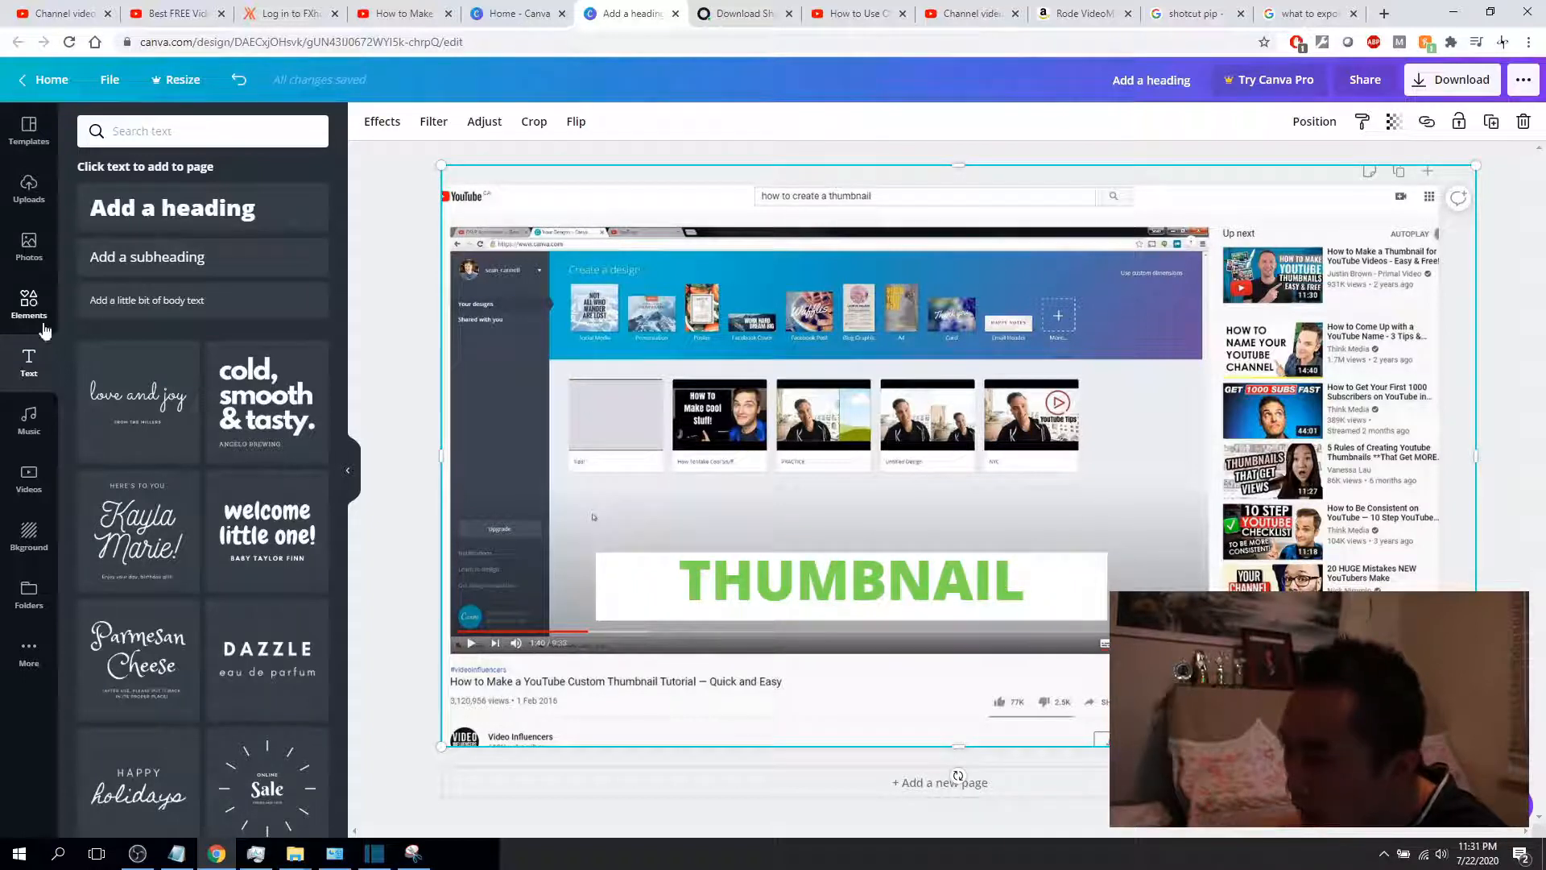
Search the elements for "apple", try the black outline apple tilted over the screenshot, and undo its placement
{"action": "left_click", "coordinate": [30, 303]}
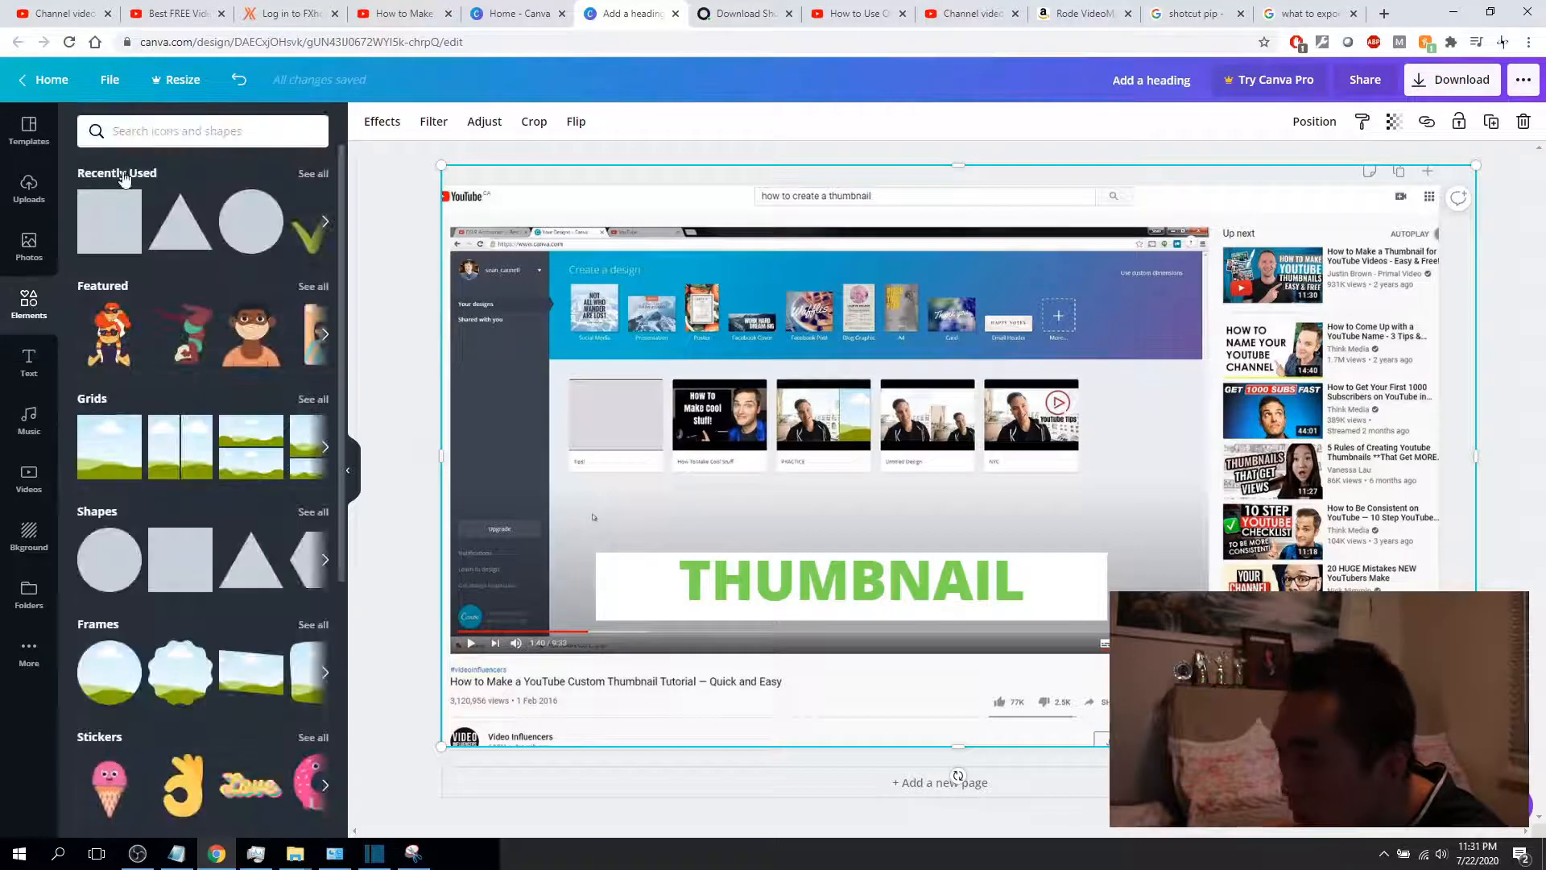
{"action": "left_click", "coordinate": [178, 132]}
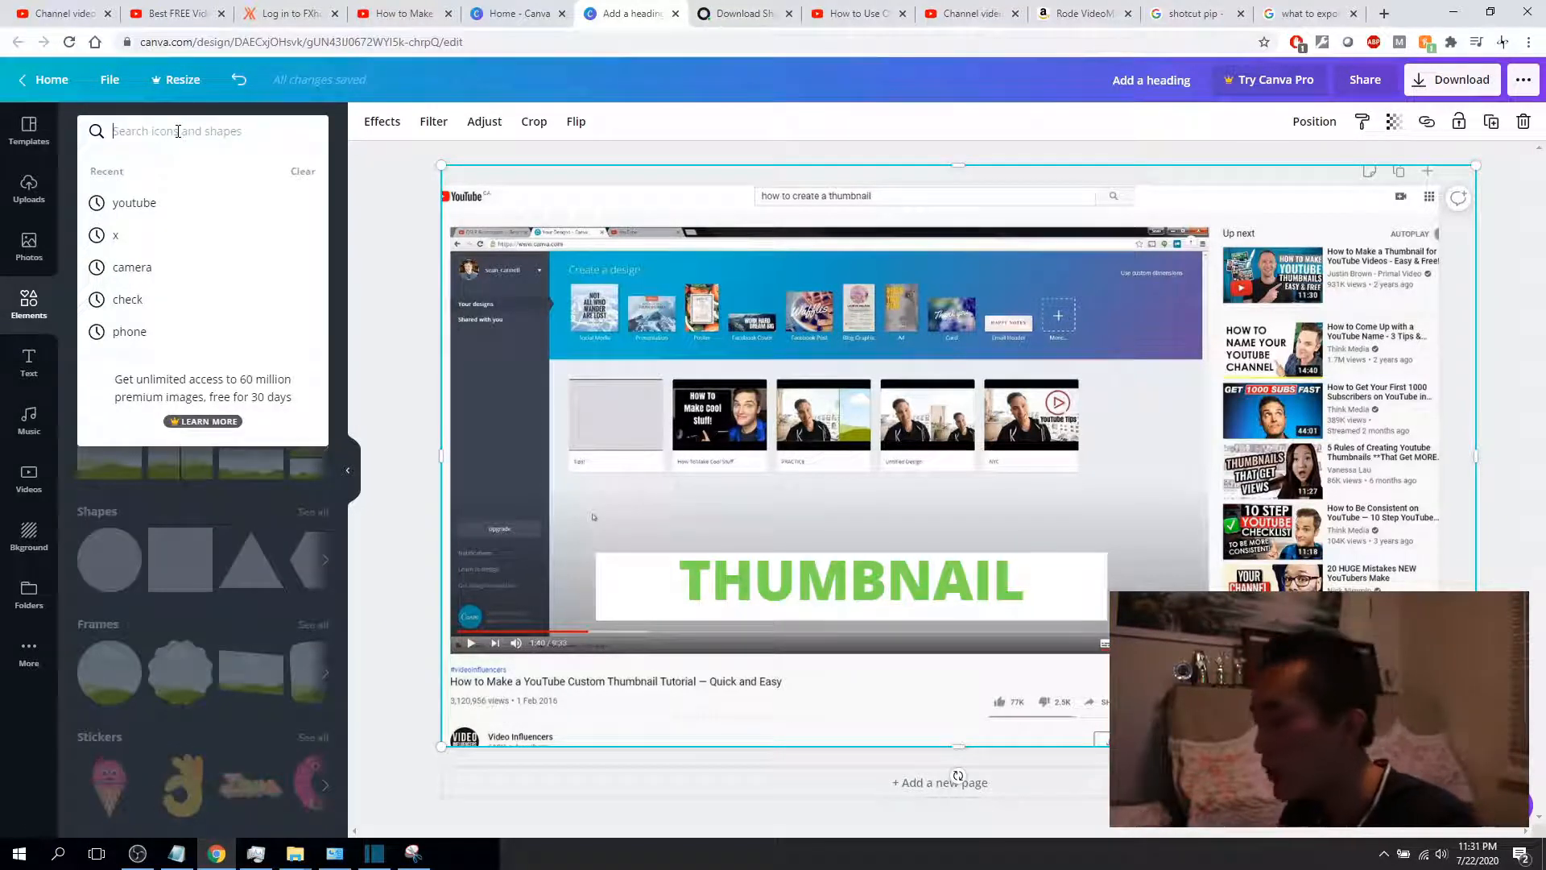
{"action": "type", "text": "apple"}
{"action": "key", "text": "Return"}
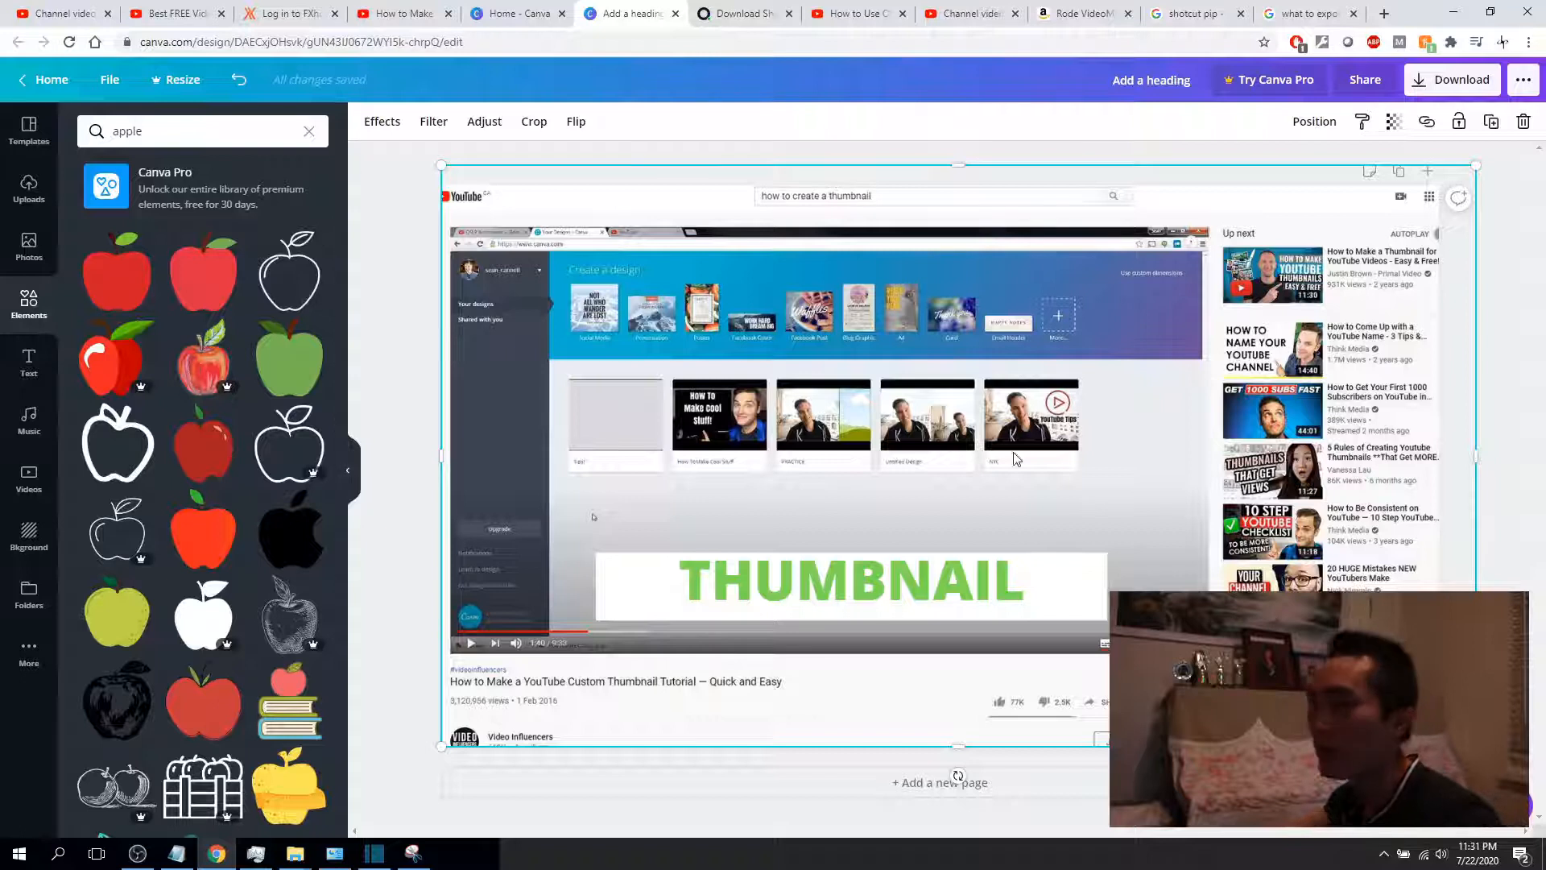
{"action": "left_click_drag", "start_coordinate": [298, 278], "coordinate": [979, 540]}
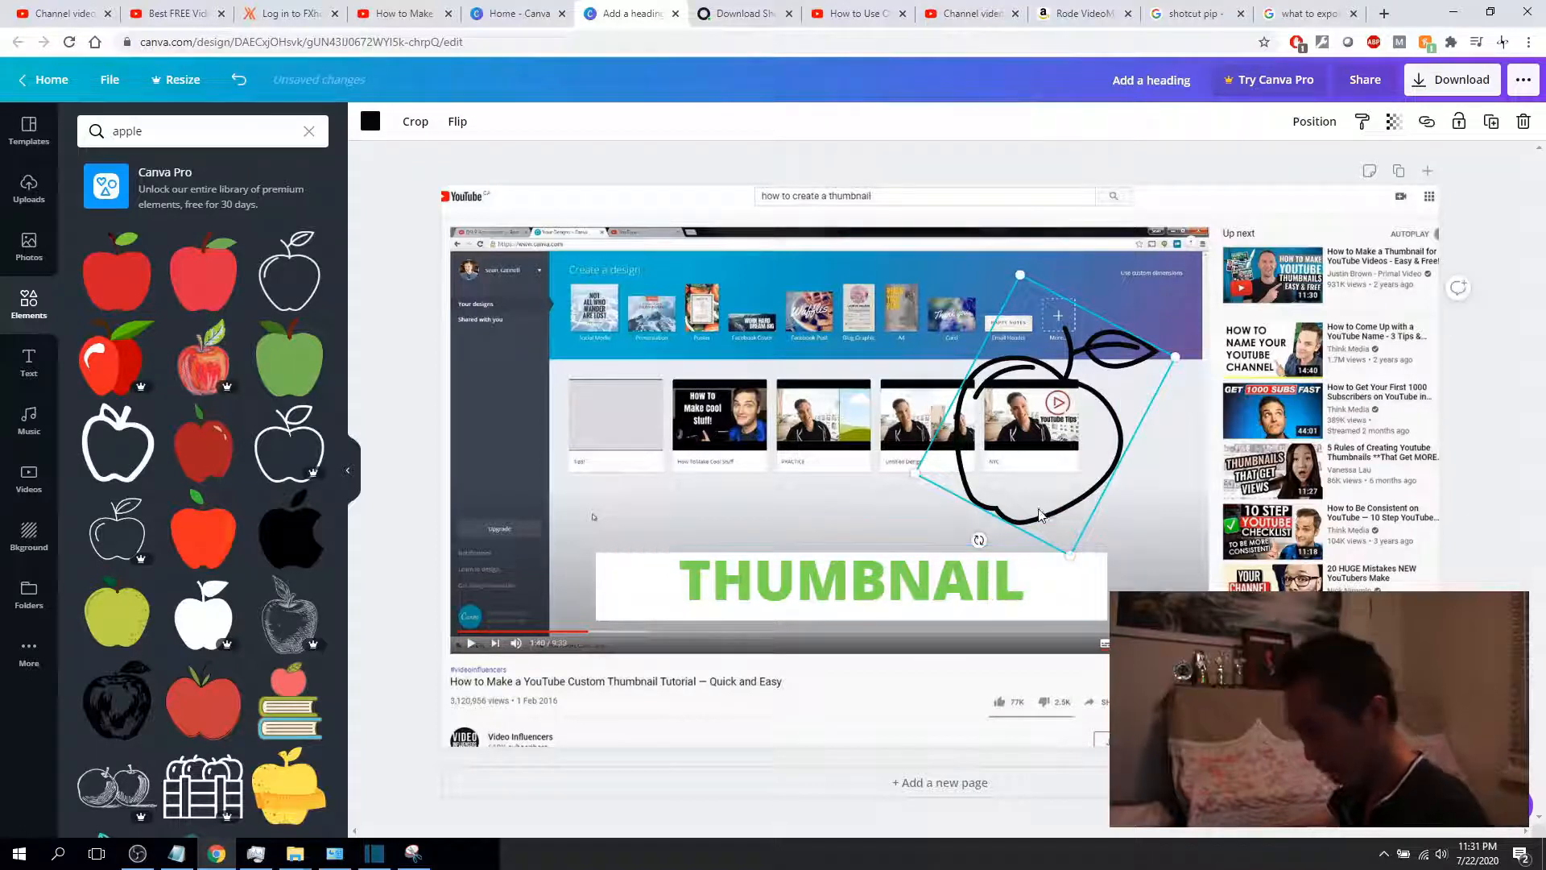
{"action": "key", "text": "ctrl+z"}
{"action": "key", "text": "ctrl+z"}
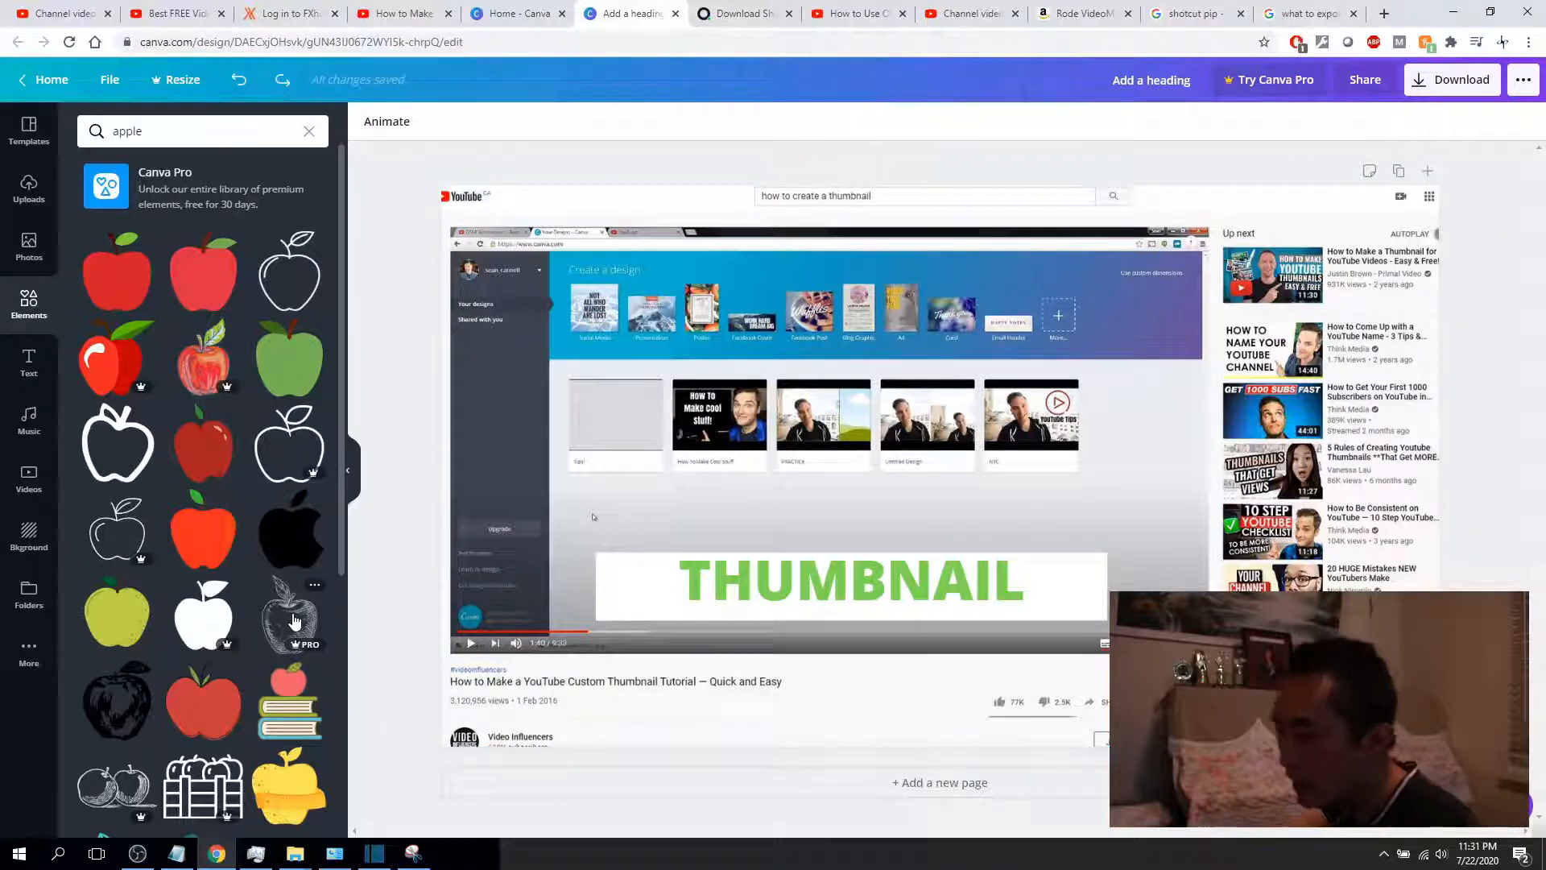
{"action": "mouse_move", "coordinate": [305, 649]}
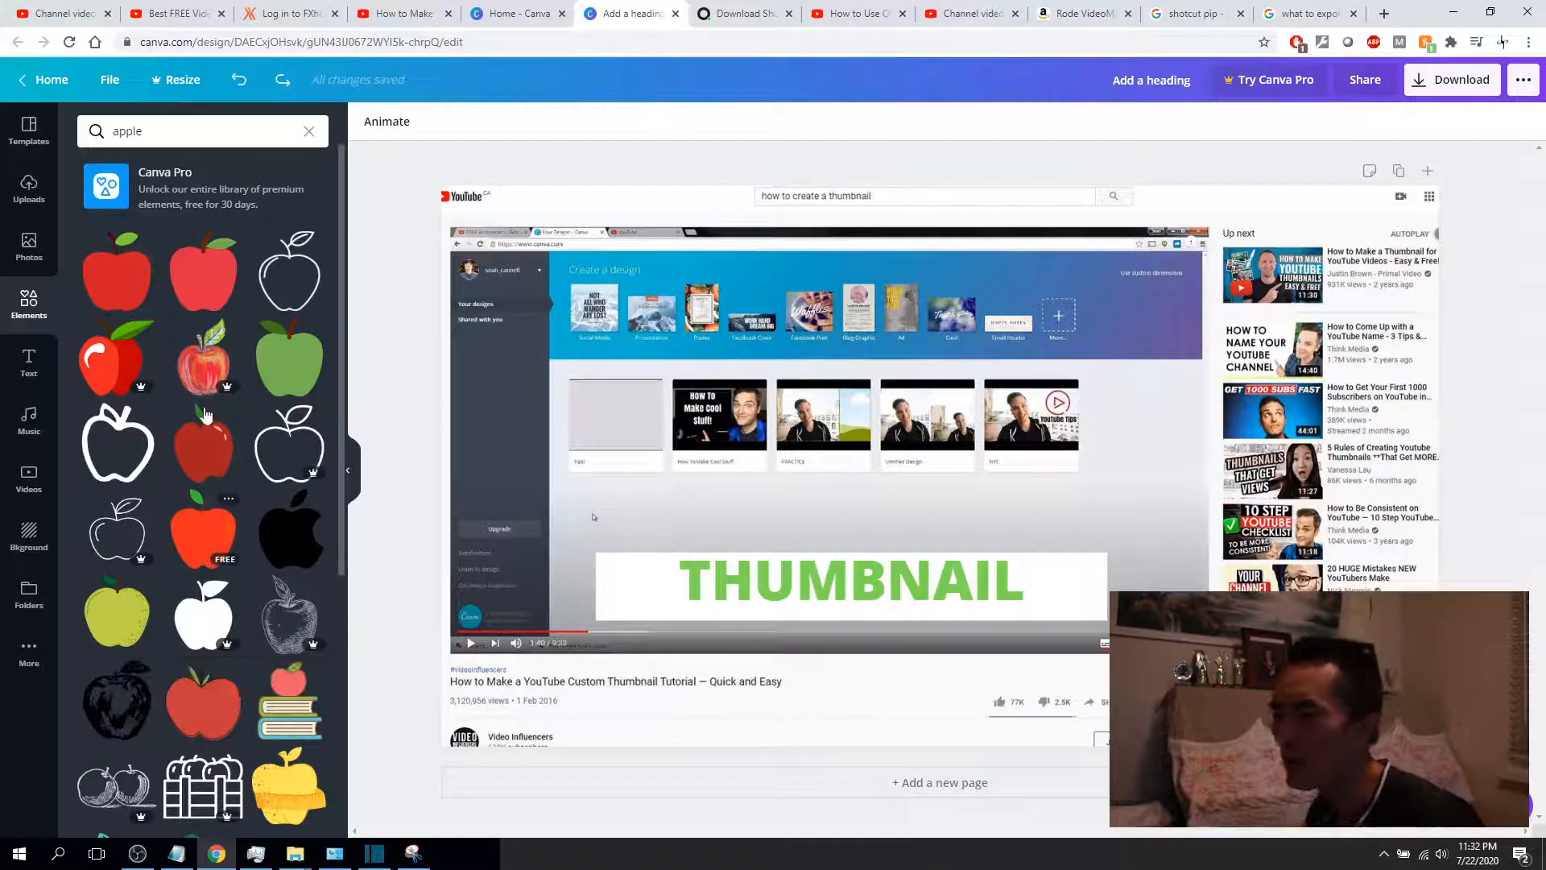
{"action": "left_click", "coordinate": [173, 126]}
{"action": "type", "text": "ap"}
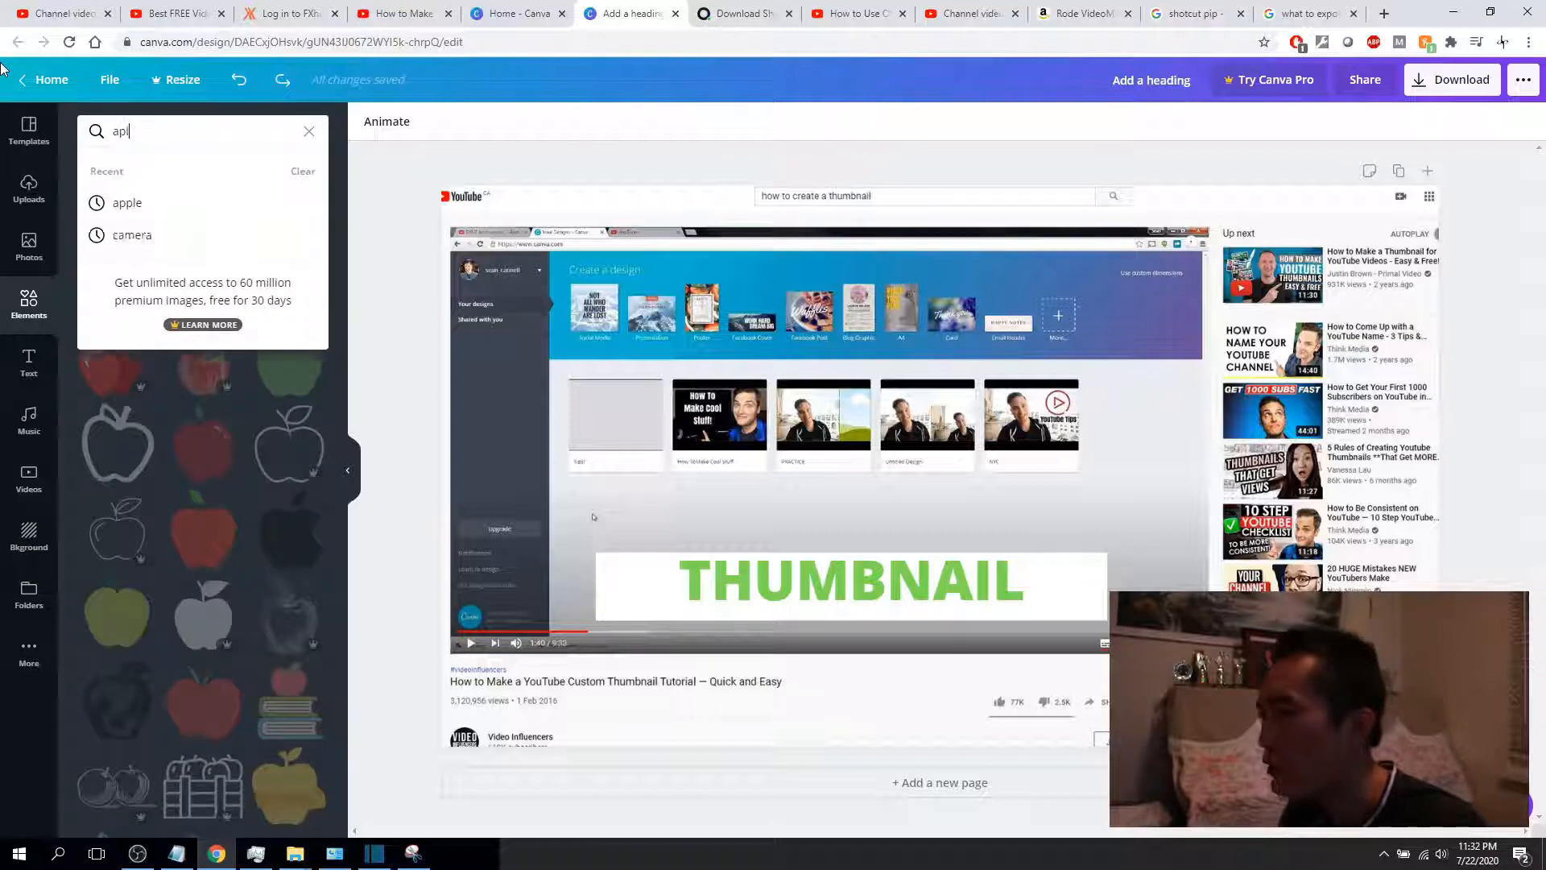
{"action": "type", "text": "ple"}
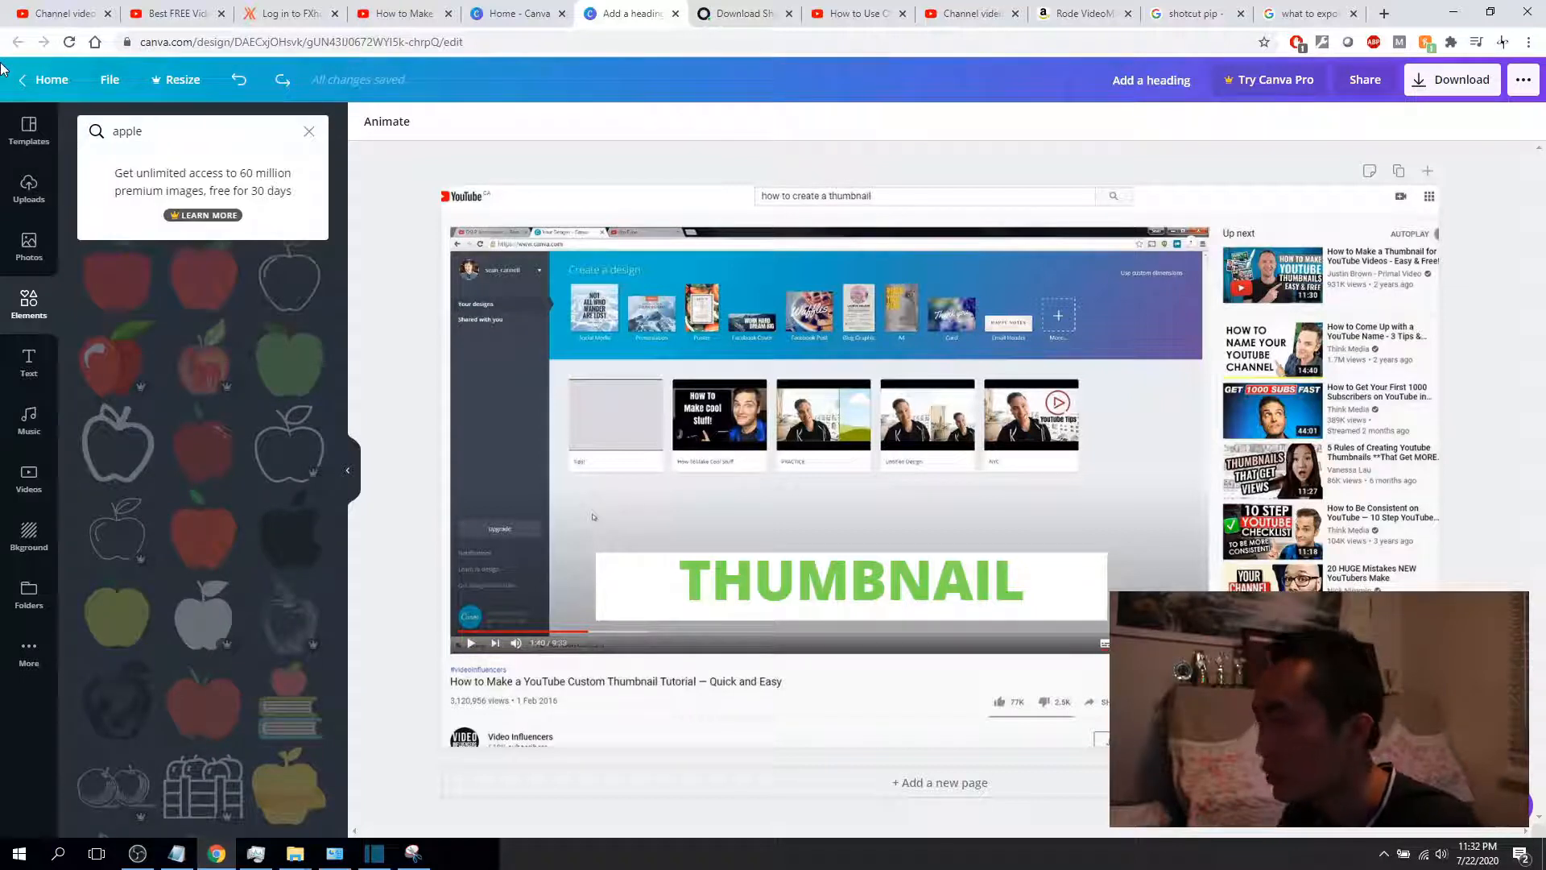
{"action": "key", "text": "BackSpace"}
{"action": "key", "text": "BackSpace"}
{"action": "key", "text": "BackSpace"}
{"action": "key", "text": "BackSpace"}
{"action": "key", "text": "BackSpace"}
Search the elements for "iphone", try the black phone with a white screen above the bar, and undo its placement
{"action": "type", "text": "iphone"}
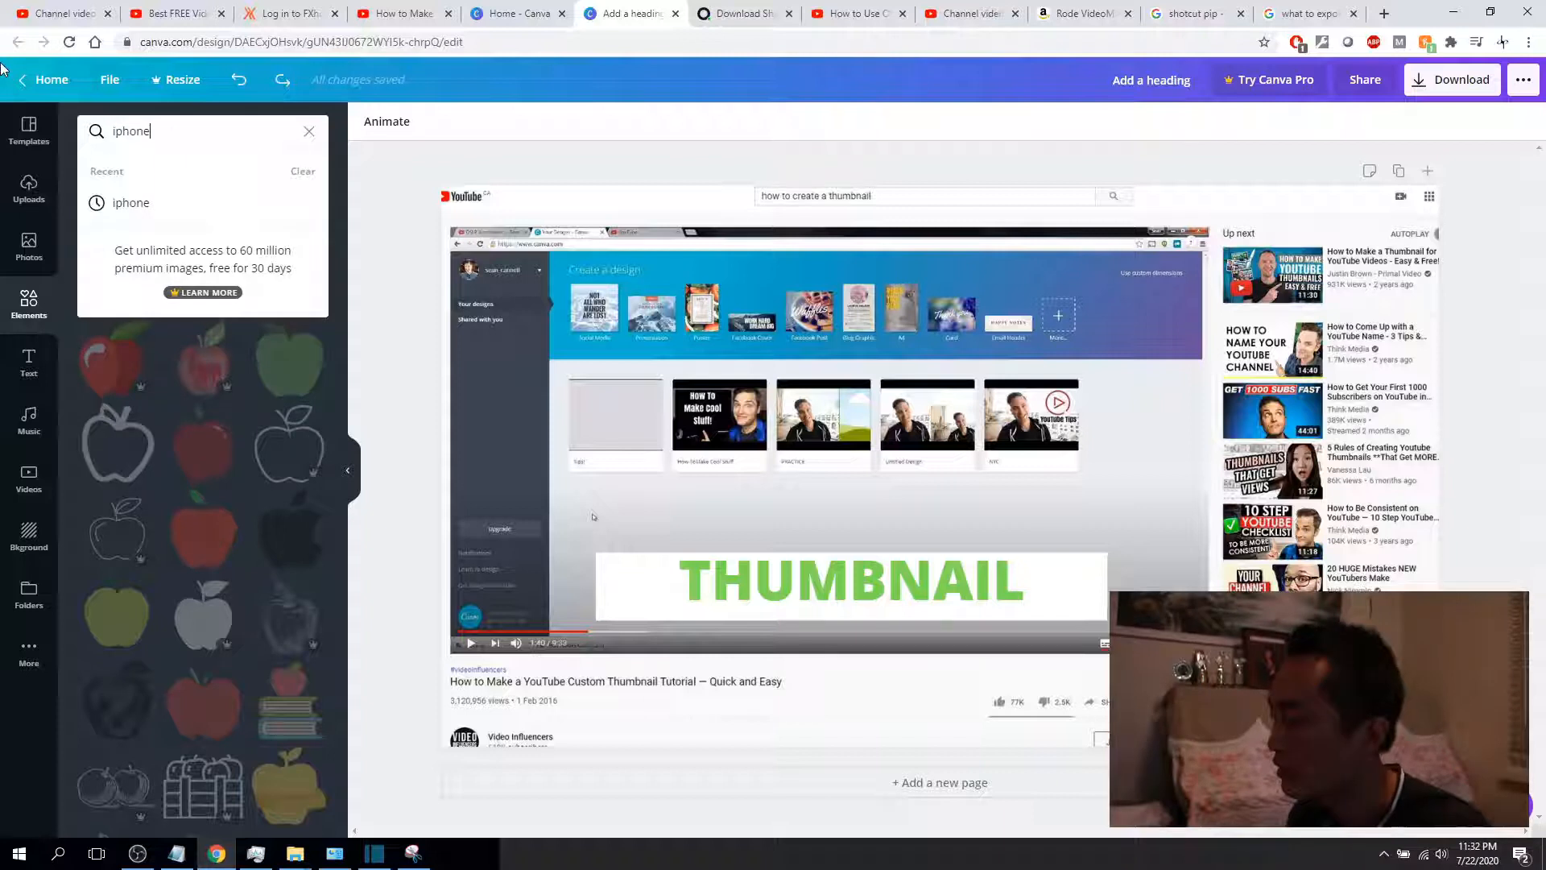
{"action": "key", "text": "Return"}
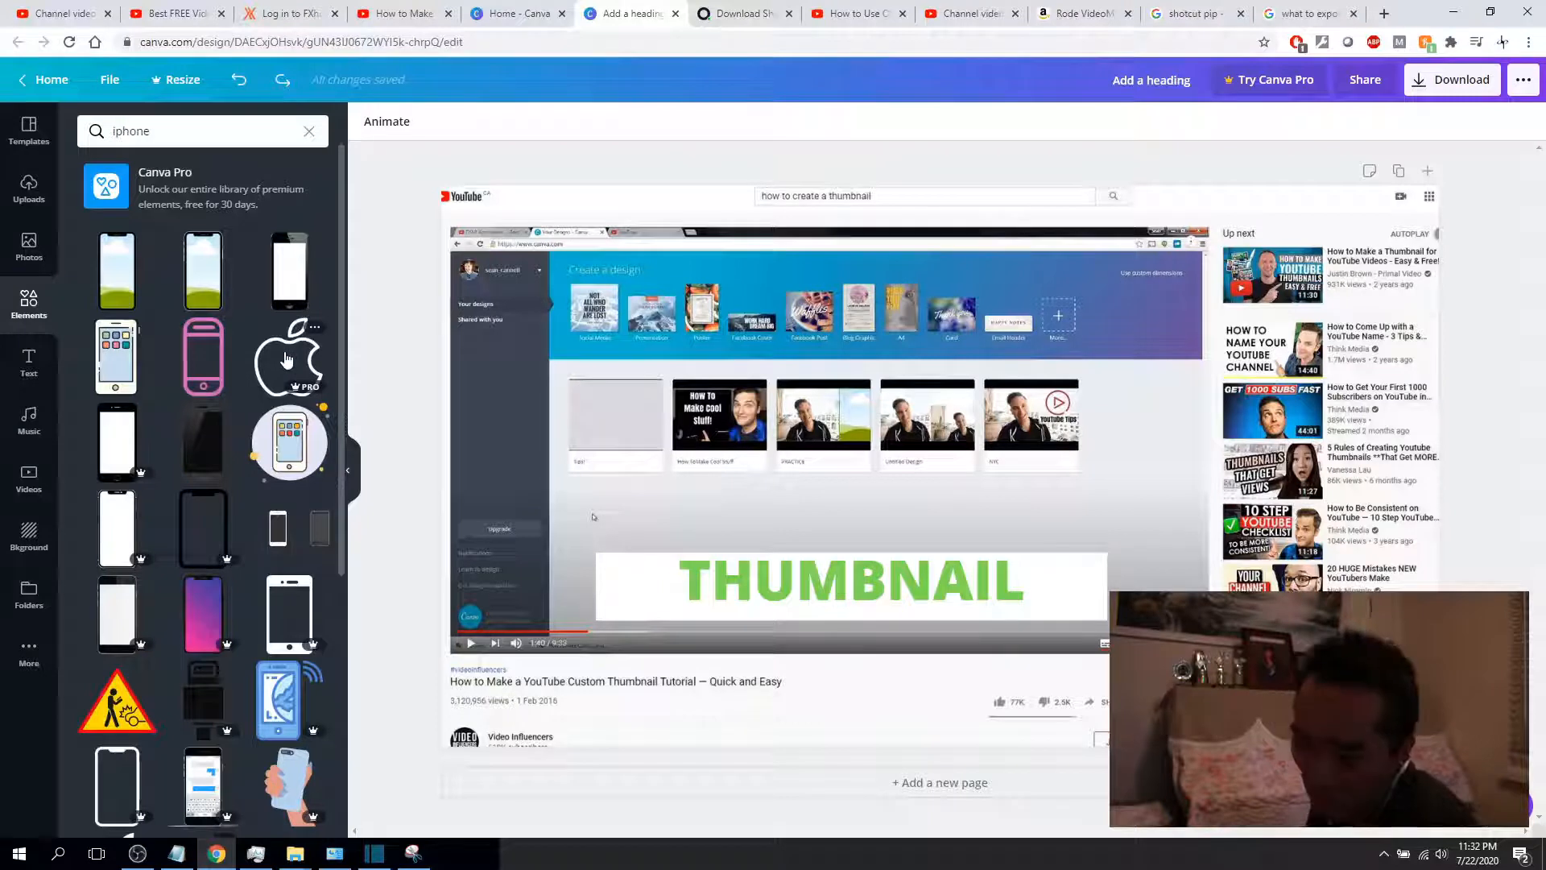
{"action": "left_click_drag", "start_coordinate": [288, 272], "coordinate": [1051, 520]}
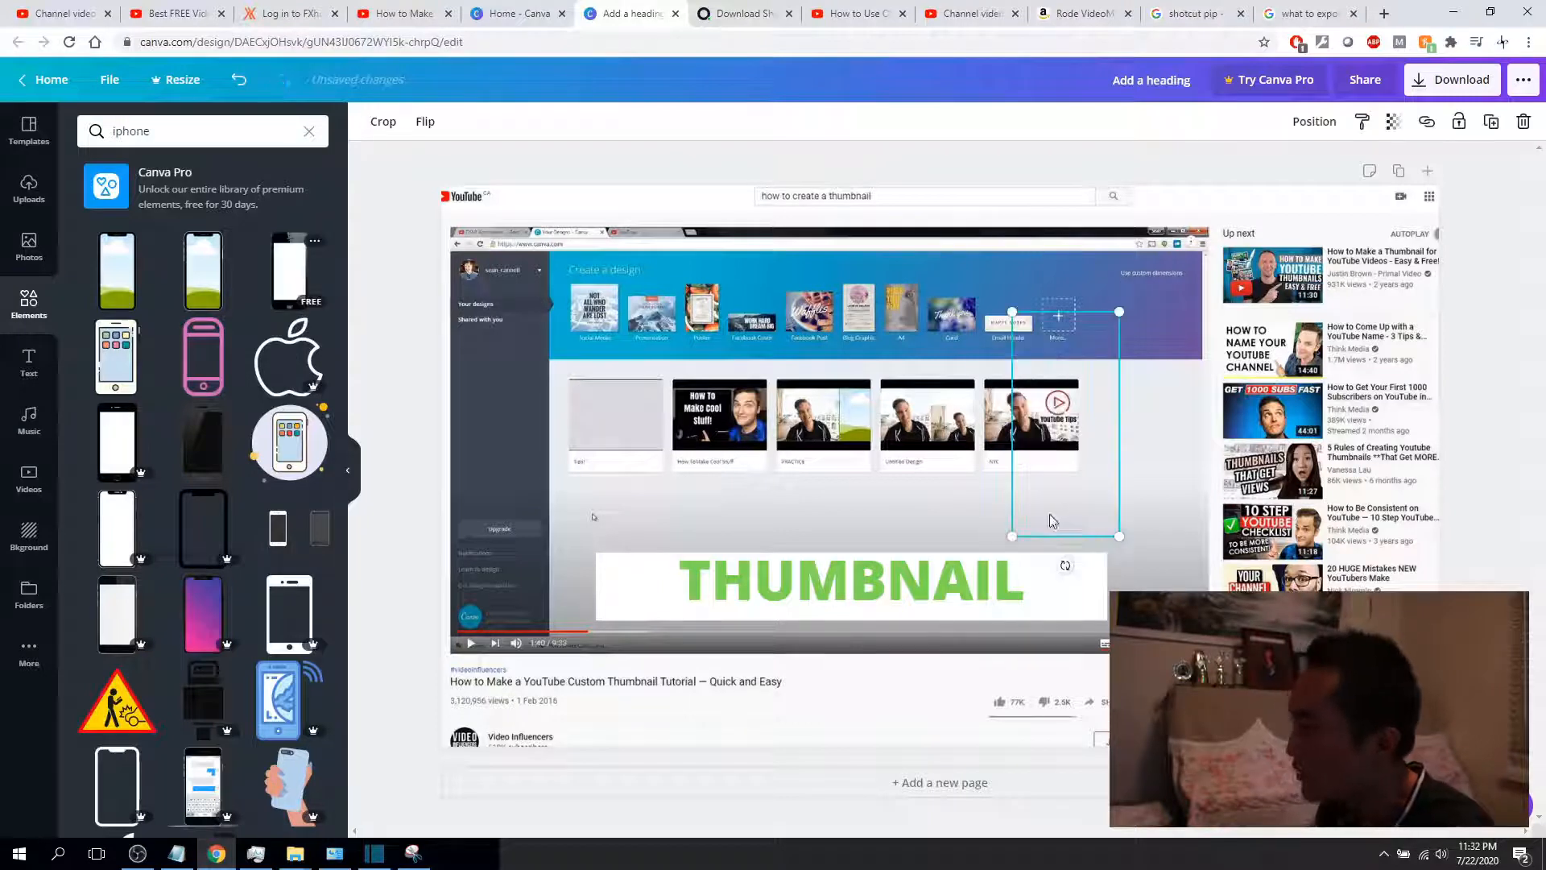
{"action": "left_click_drag", "start_coordinate": [1071, 461], "coordinate": [1067, 419]}
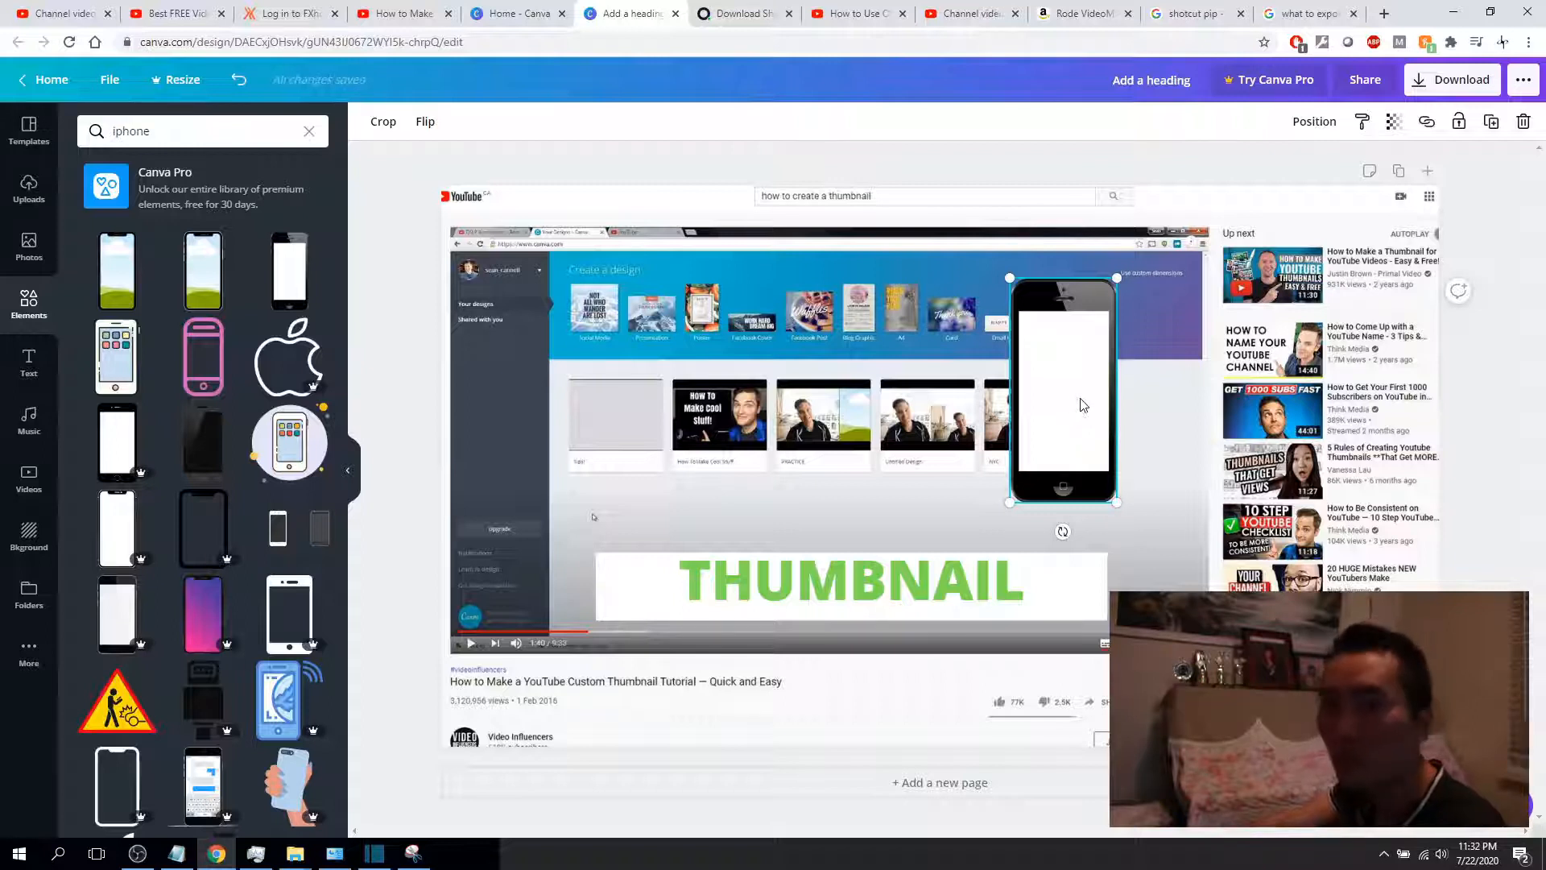
{"action": "key", "text": "ctrl+z"}
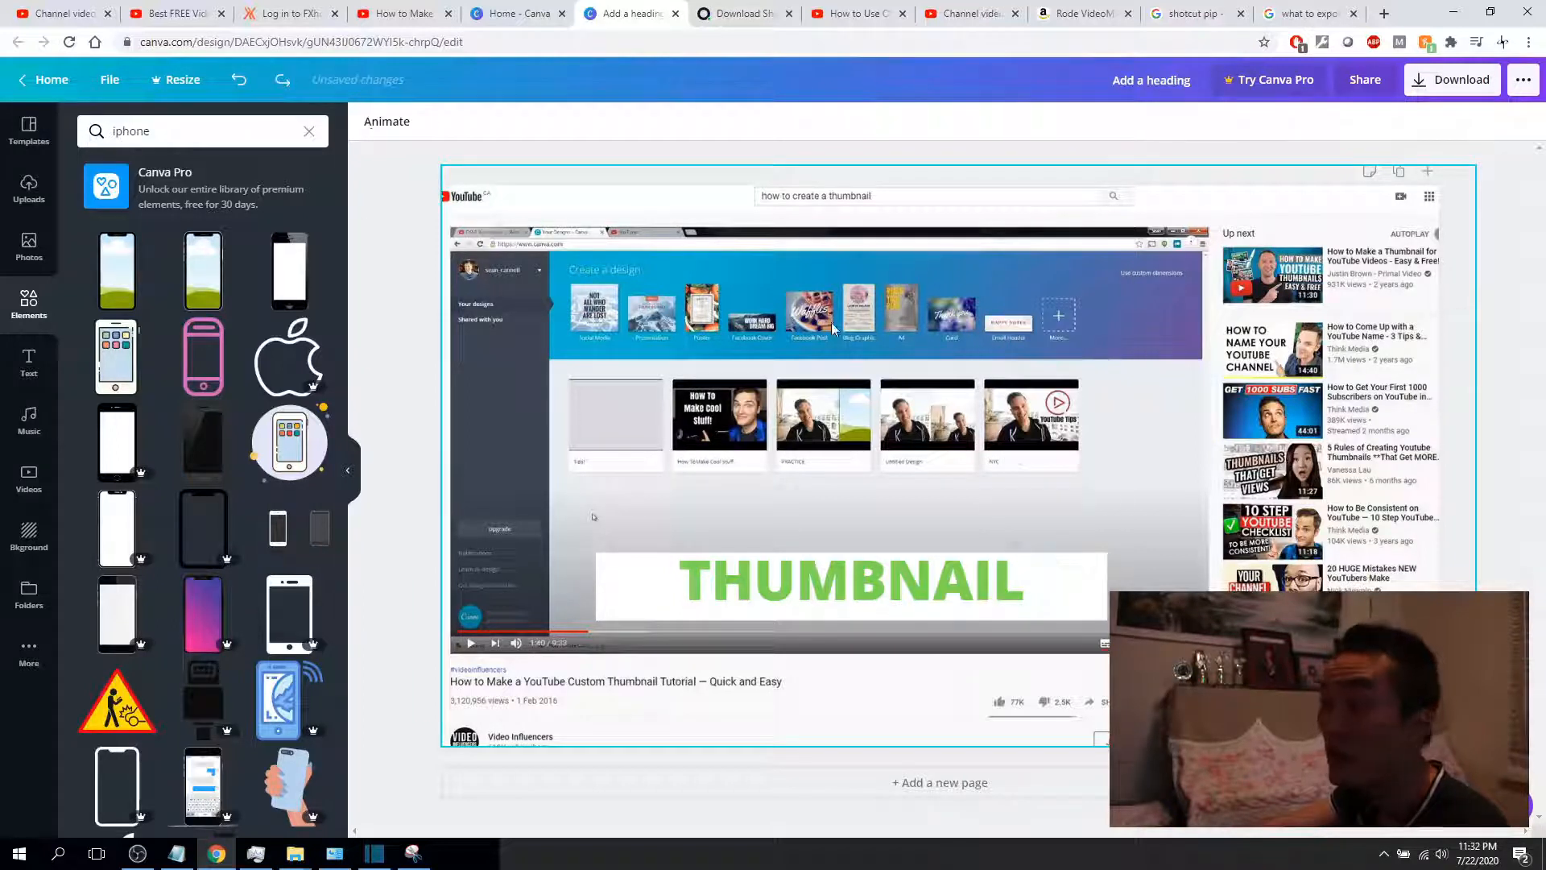
Search the elements for "thumb" and add the free thumbs-up hand with a blue sleeve to the design
{"action": "left_click", "coordinate": [224, 122]}
{"action": "type", "text": "th"}
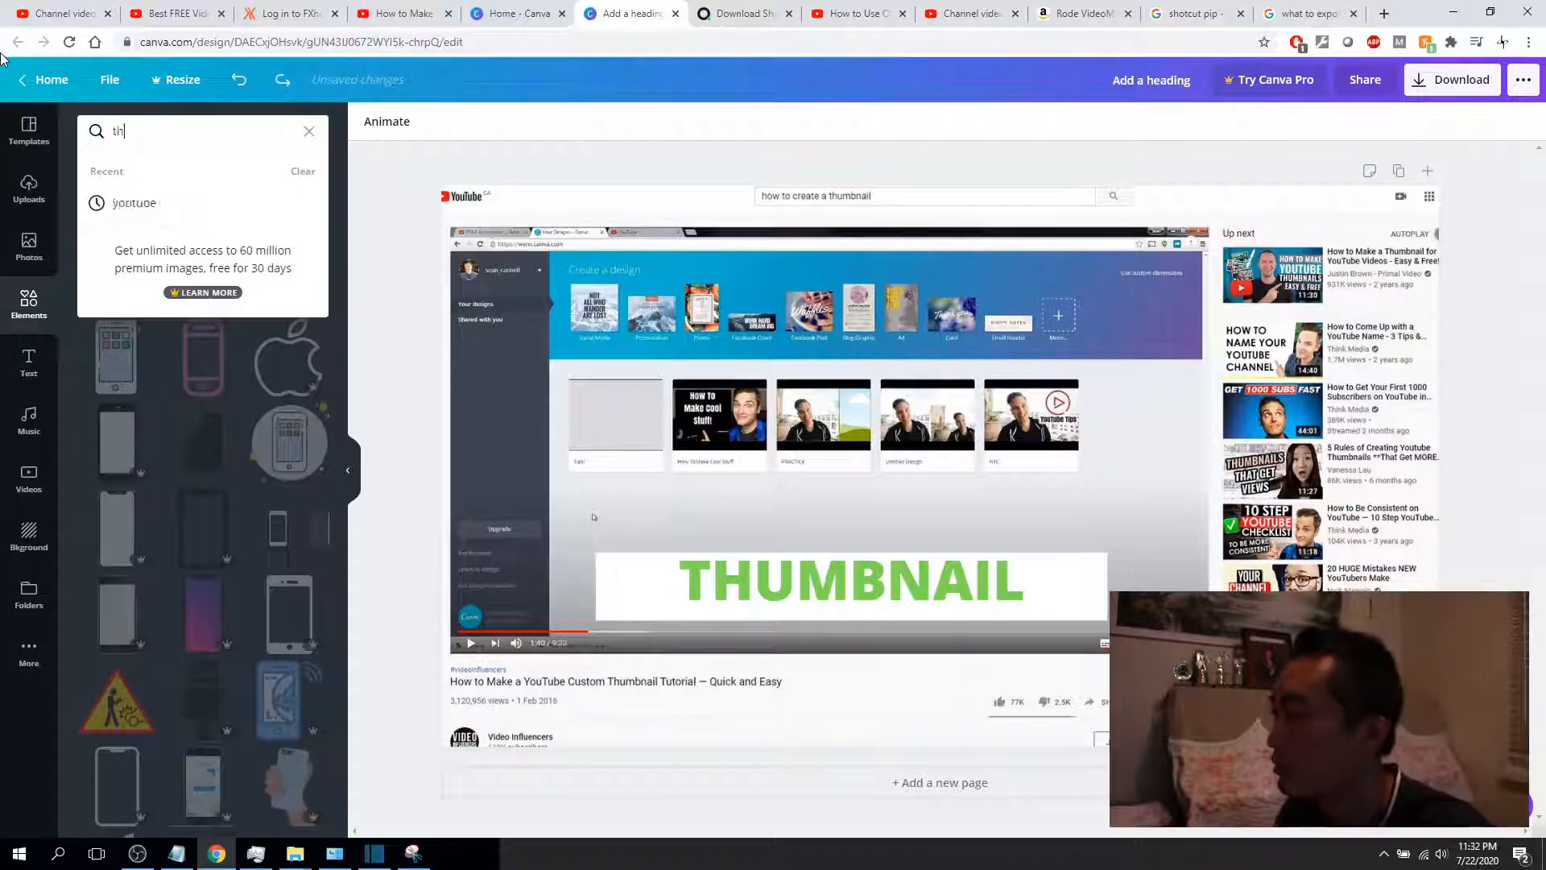
{"action": "type", "text": "umb"}
{"action": "key", "text": "Return"}
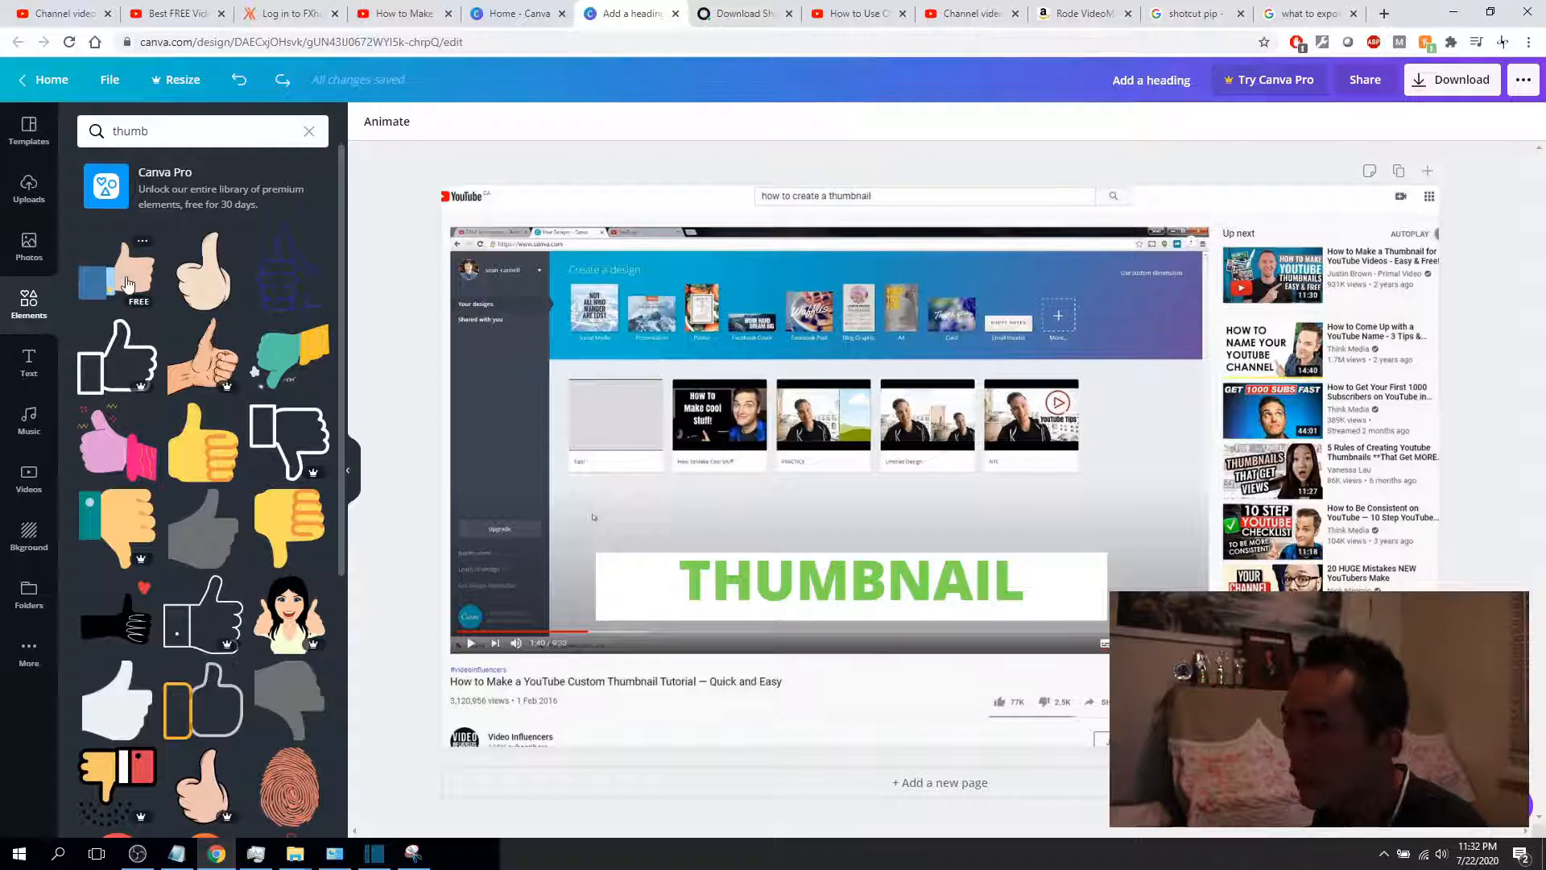
{"action": "left_click_drag", "start_coordinate": [126, 284], "coordinate": [582, 340]}
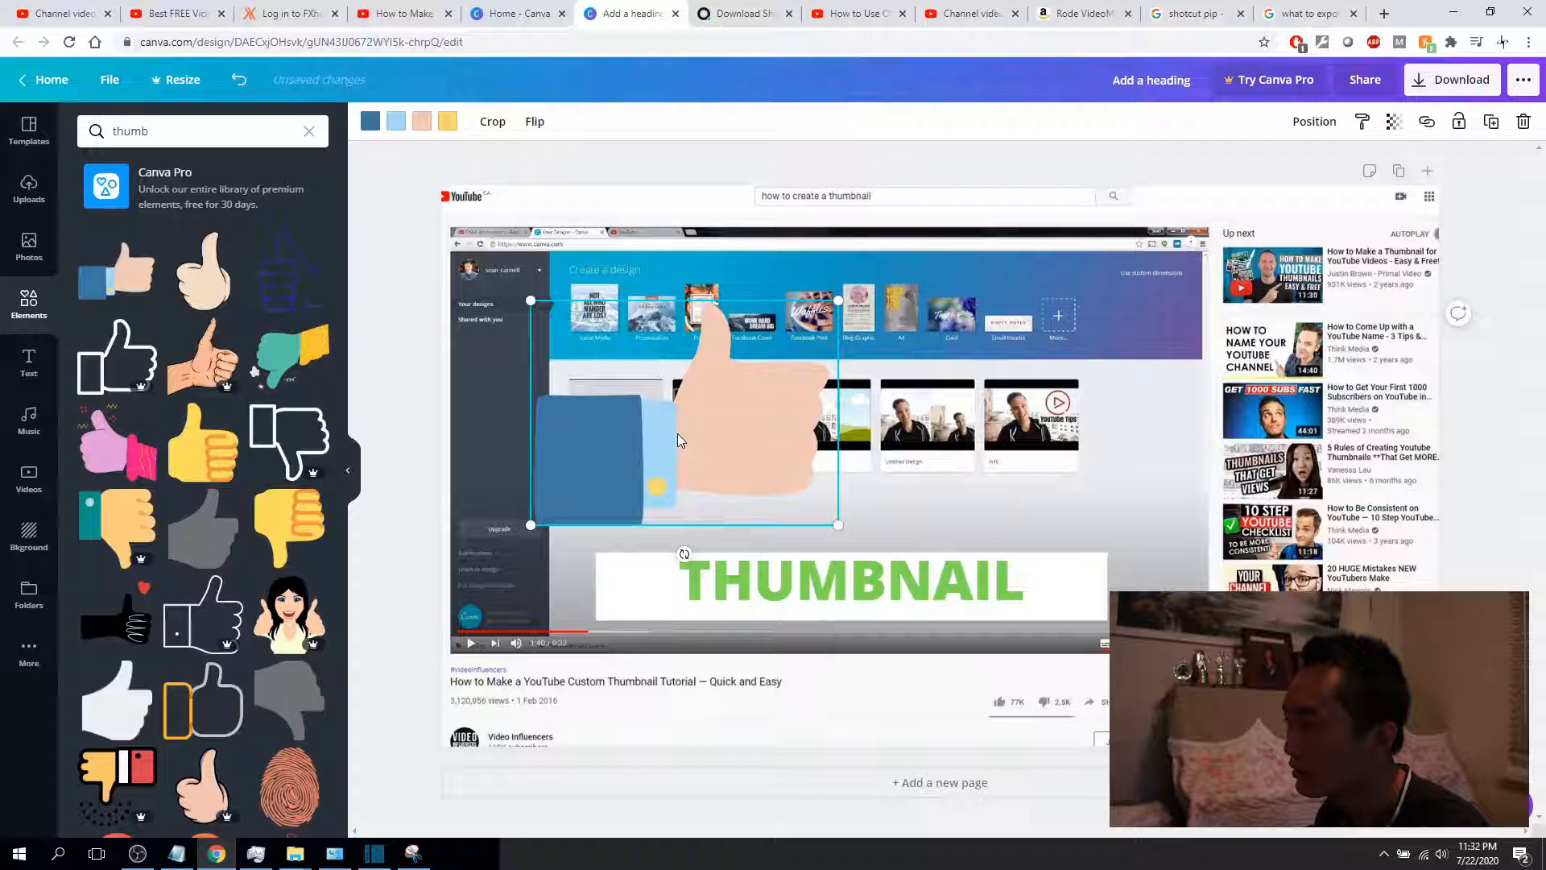
Tilt the thumbs-up hand counterclockwise, shrink it to about half size, and place it over the start of the heading
{"action": "left_click_drag", "start_coordinate": [717, 431], "coordinate": [765, 367]}
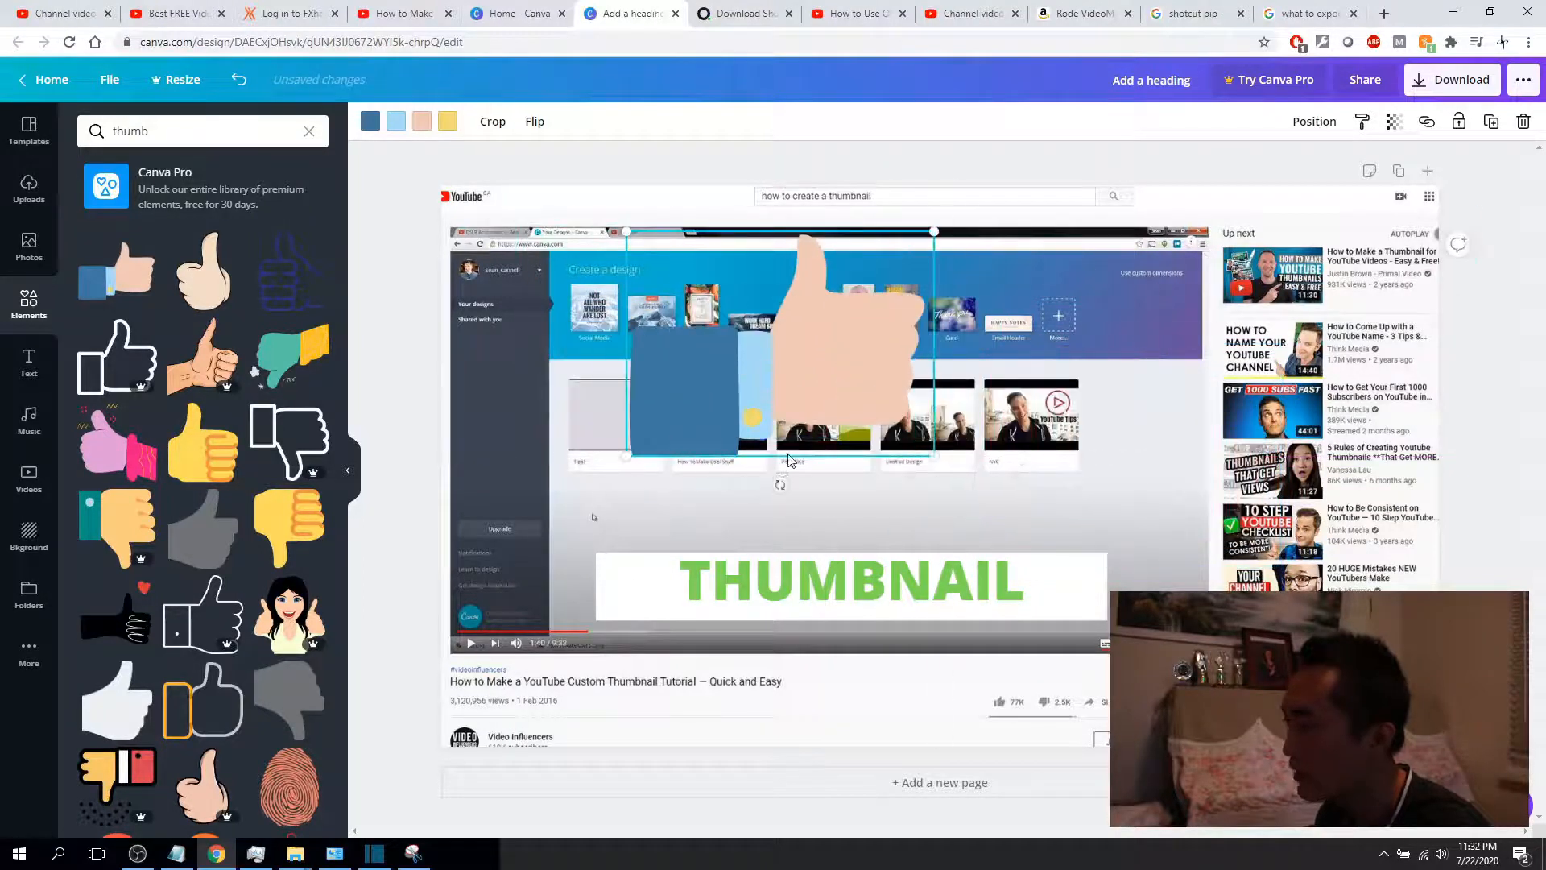
{"action": "left_click_drag", "start_coordinate": [777, 484], "coordinate": [876, 516]}
{"action": "left_click_drag", "start_coordinate": [860, 171], "coordinate": [771, 370]}
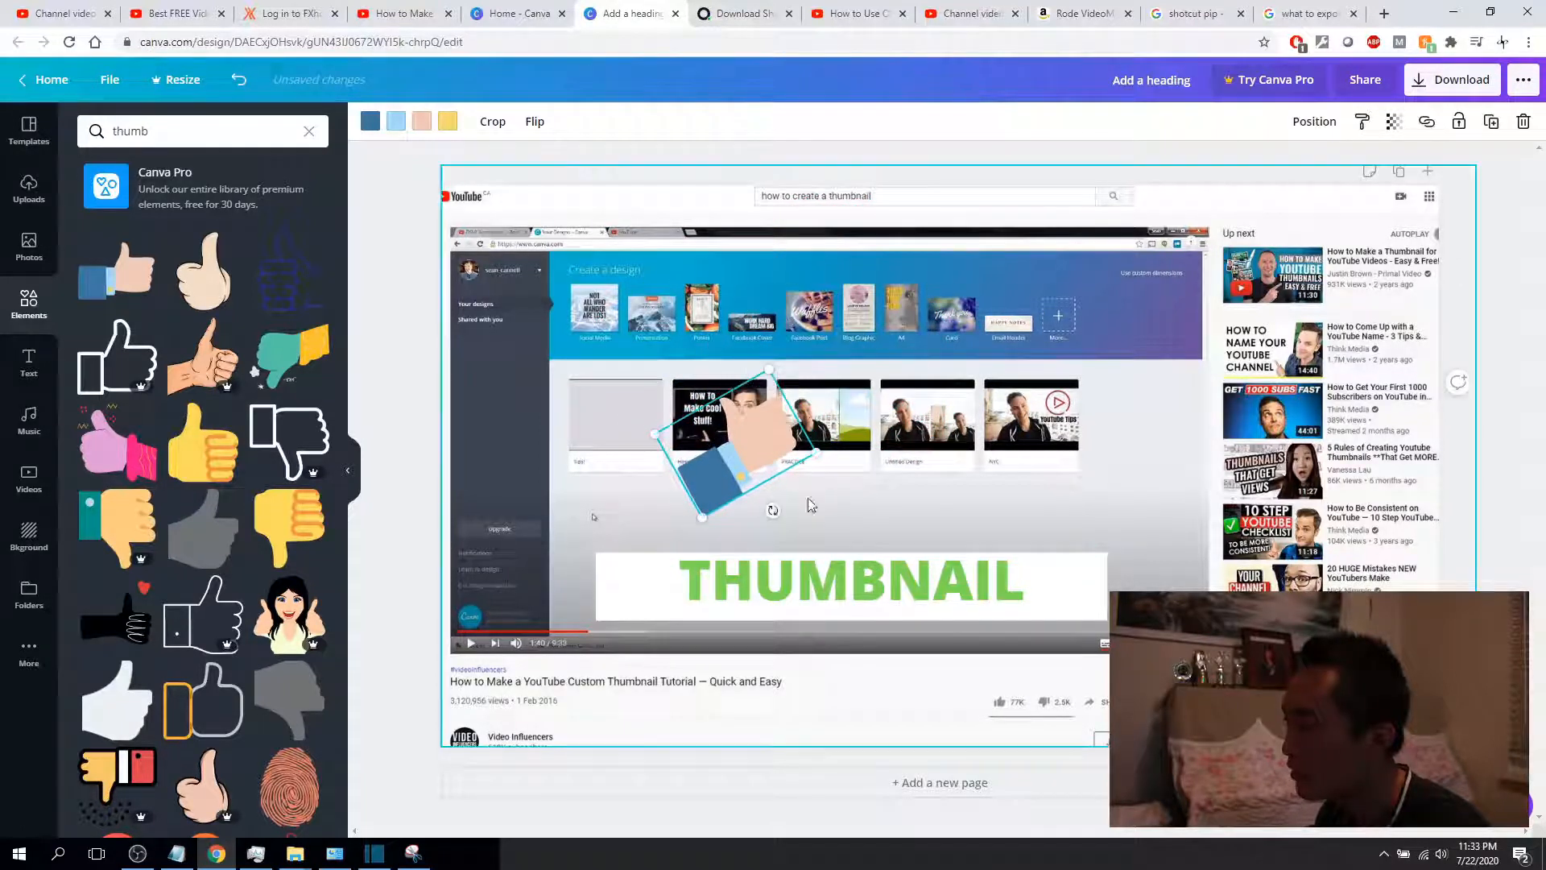
{"action": "left_click_drag", "start_coordinate": [756, 456], "coordinate": [734, 541]}
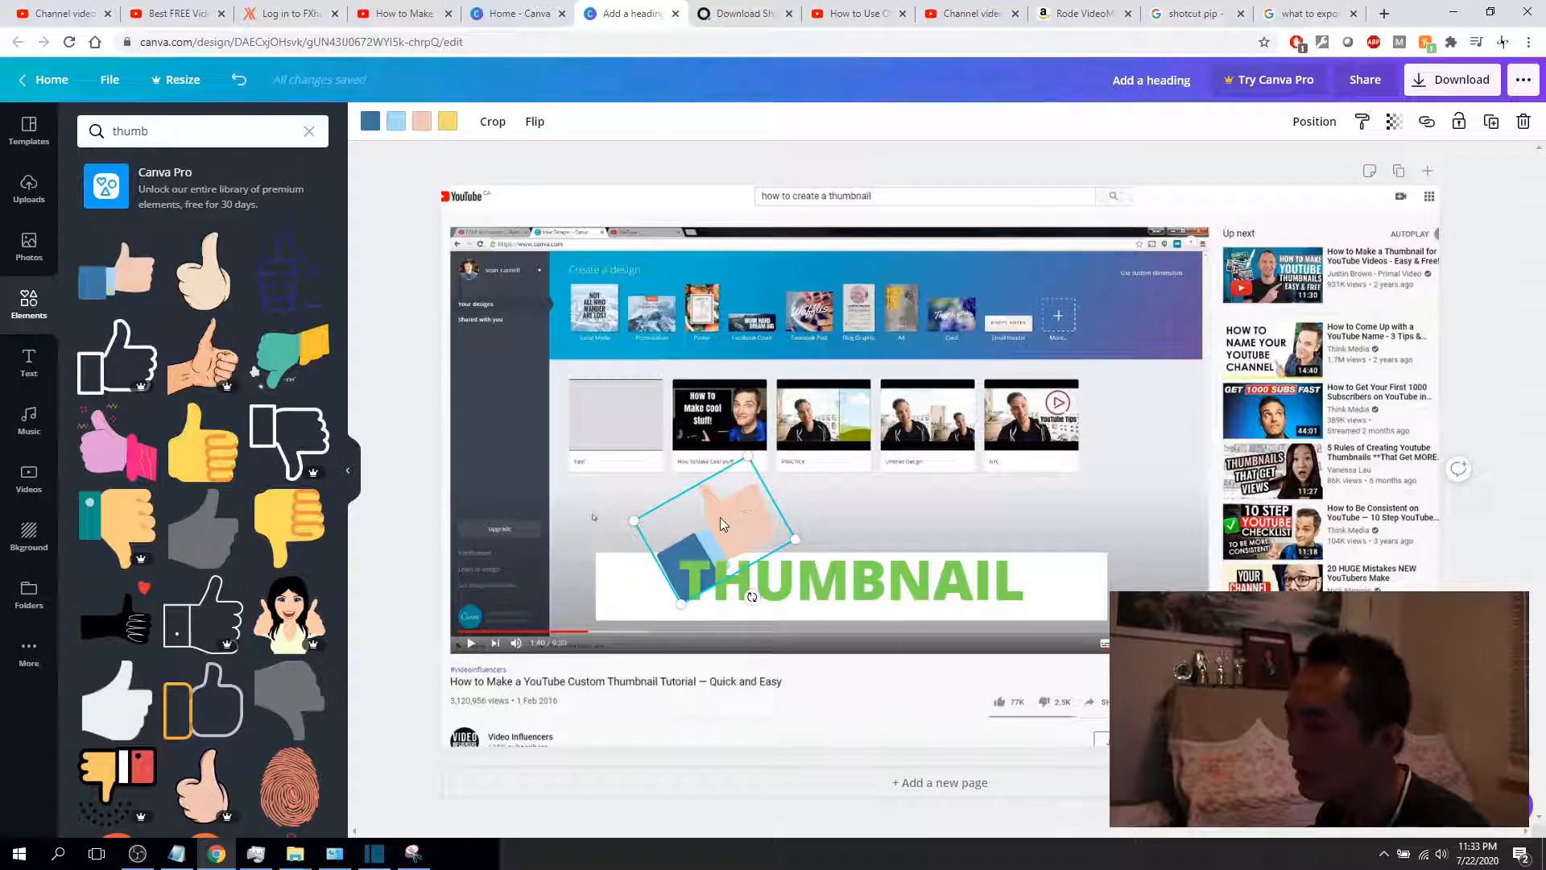
Search the elements for "Nail" and add the grey-blue metal nail over the end of the heading
{"action": "left_click_drag", "start_coordinate": [174, 137], "coordinate": [3, 7]}
{"action": "type", "text": "hail"}
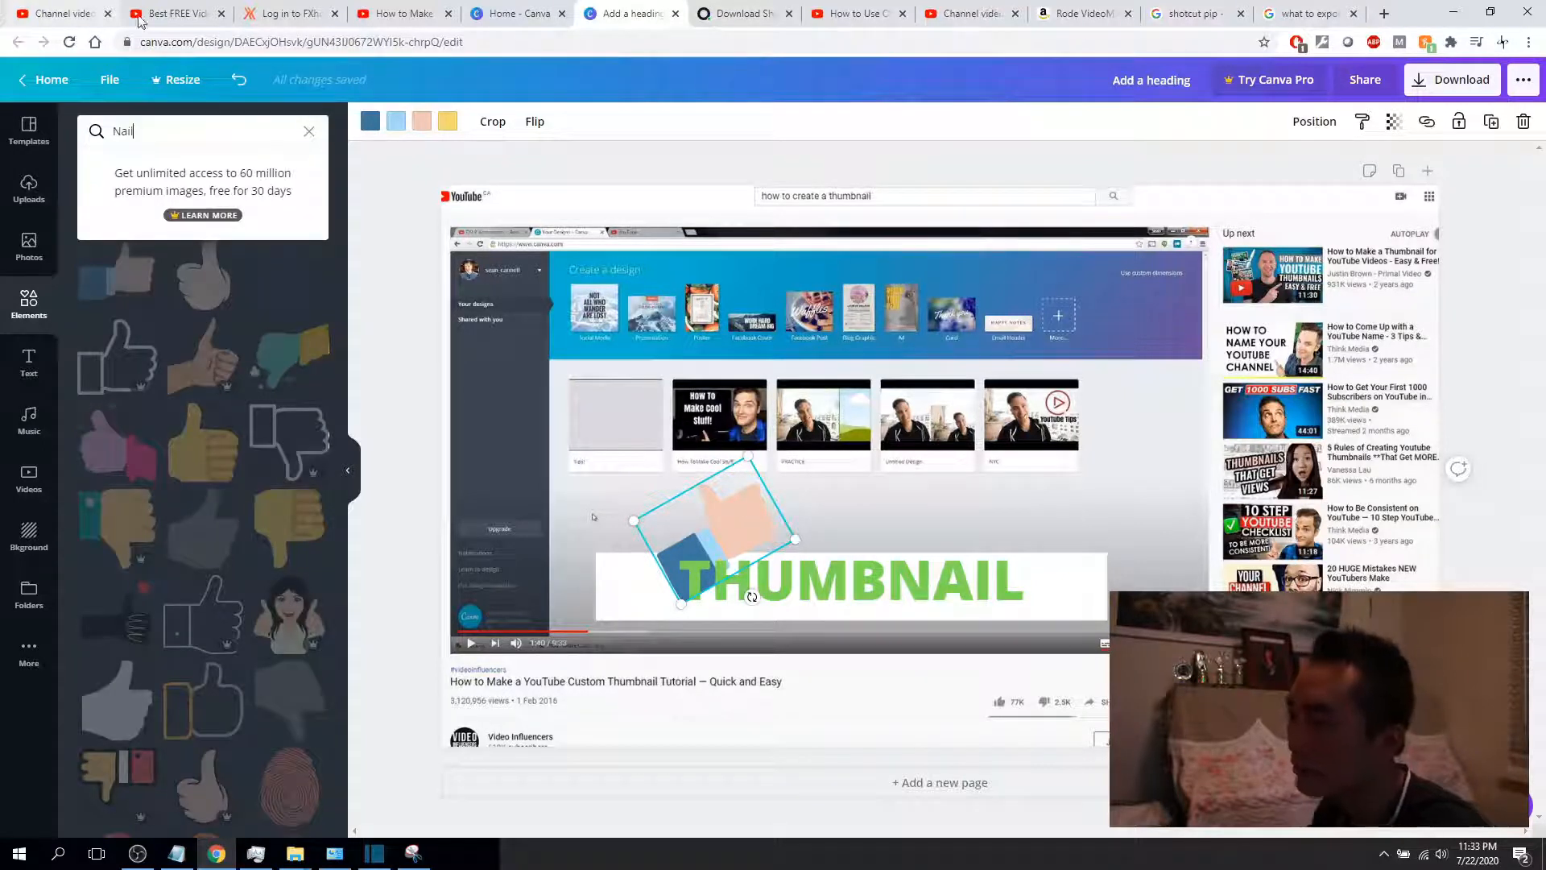
{"action": "key", "text": "Return"}
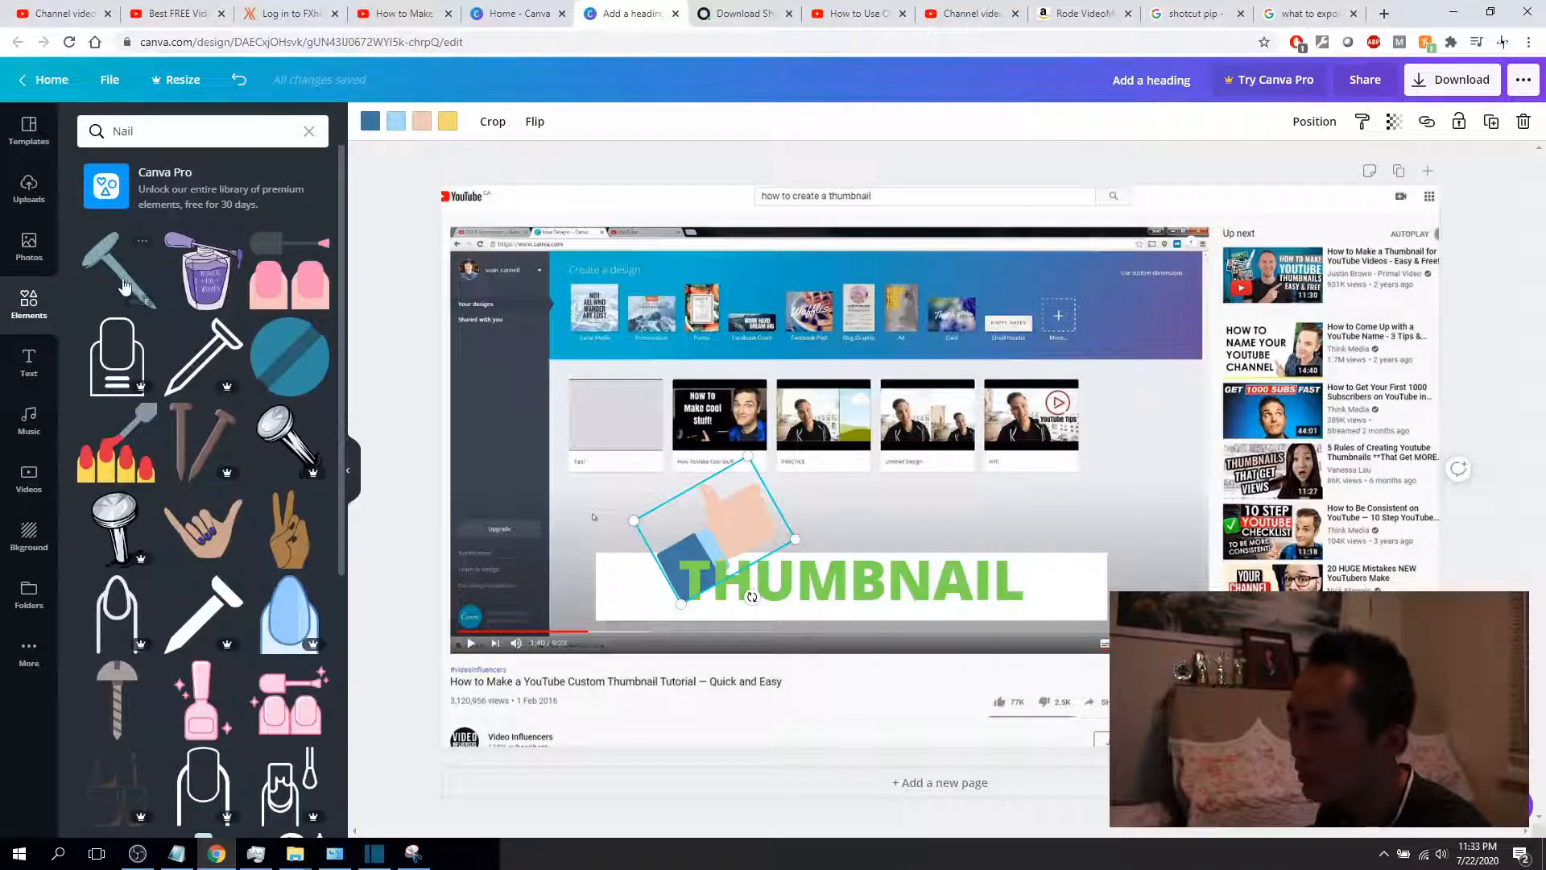
{"action": "left_click_drag", "start_coordinate": [122, 277], "coordinate": [990, 555]}
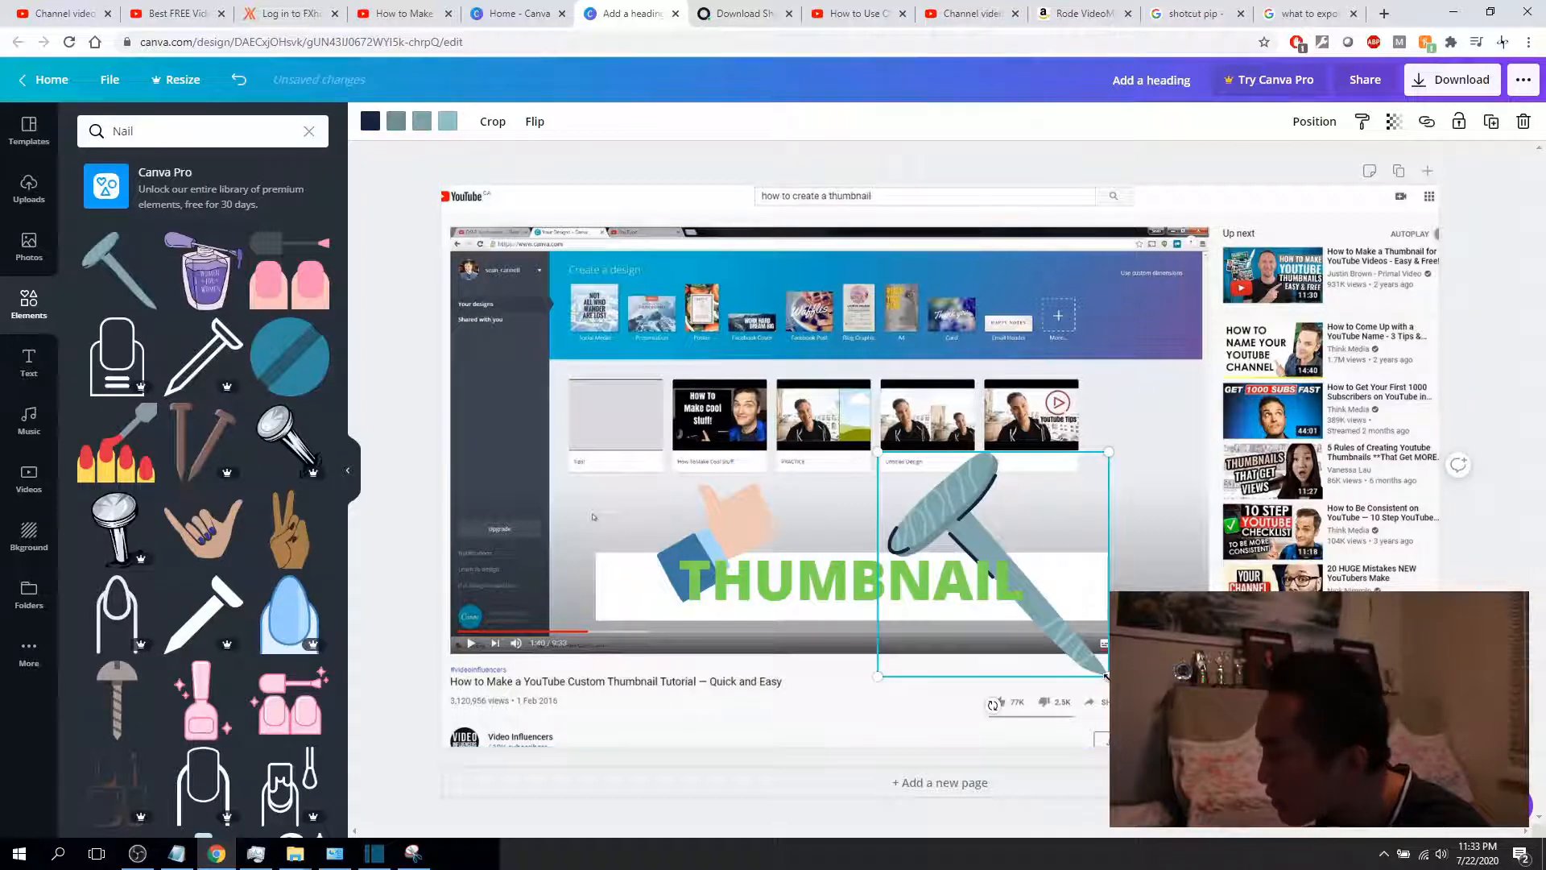
Shrink the nail and fit it over the heading's last letters, and nudge the thumbs-up hand slightly down
{"action": "left_click_drag", "start_coordinate": [1106, 675], "coordinate": [1033, 636]}
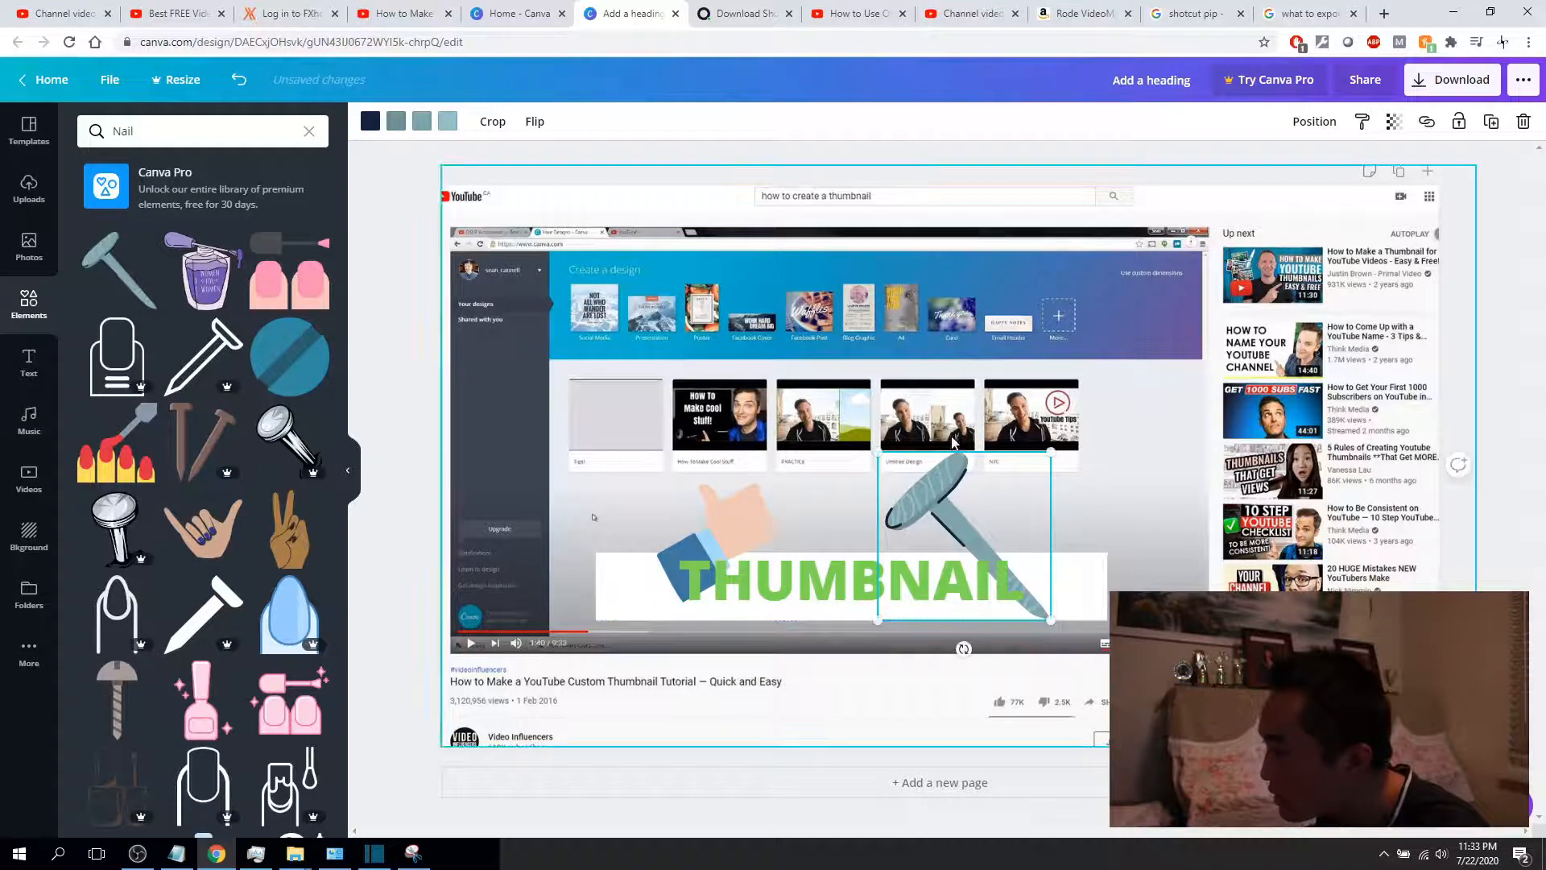
{"action": "left_click_drag", "start_coordinate": [880, 451], "coordinate": [904, 457]}
{"action": "left_click_drag", "start_coordinate": [949, 504], "coordinate": [936, 506]}
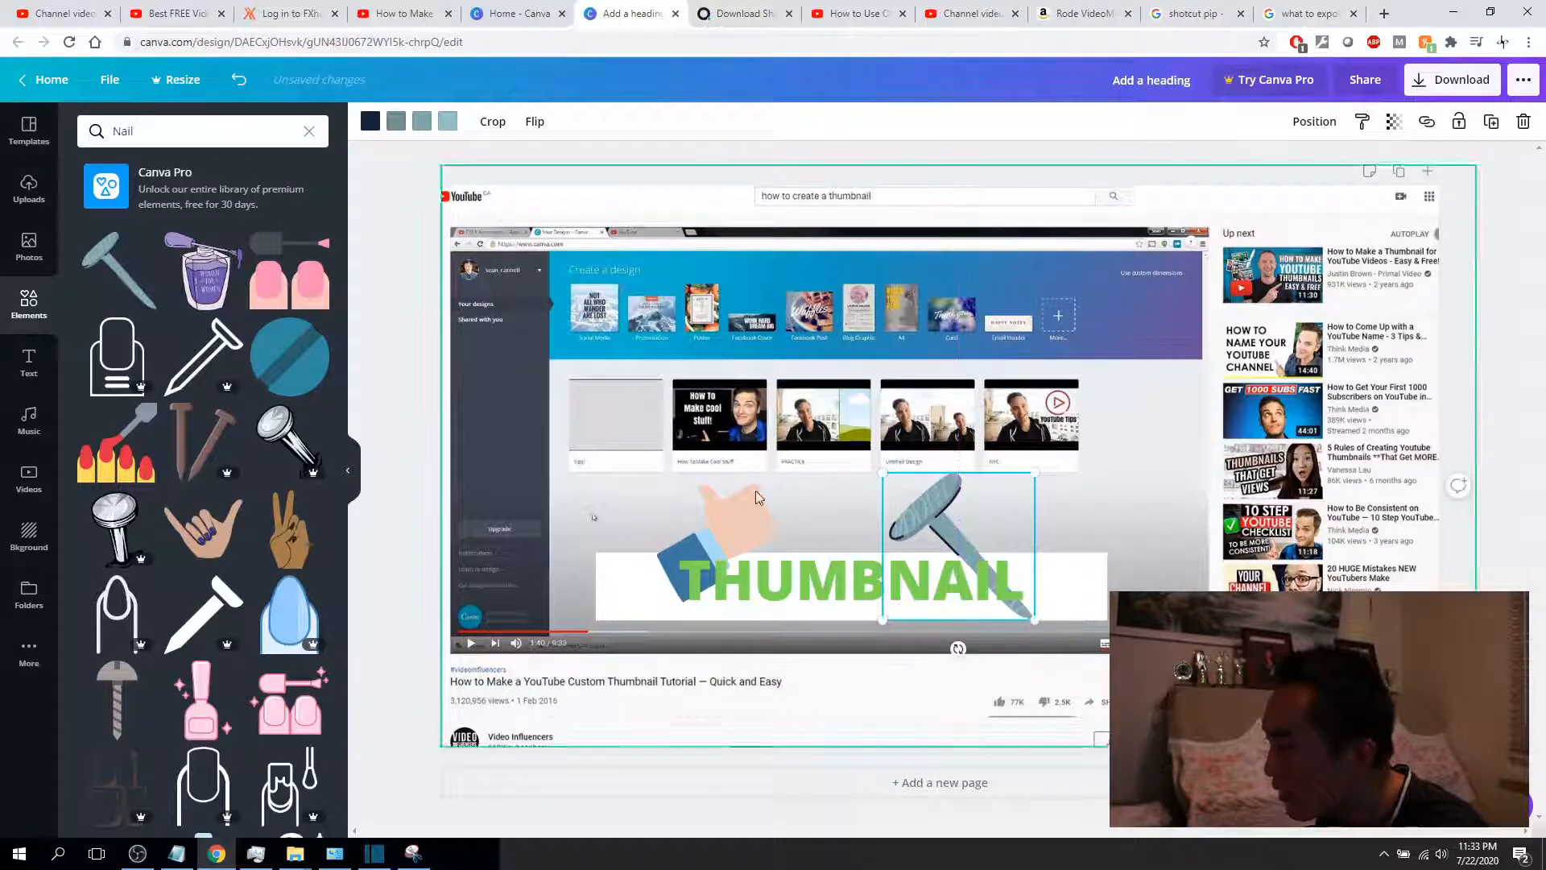
{"action": "left_click_drag", "start_coordinate": [721, 524], "coordinate": [722, 533]}
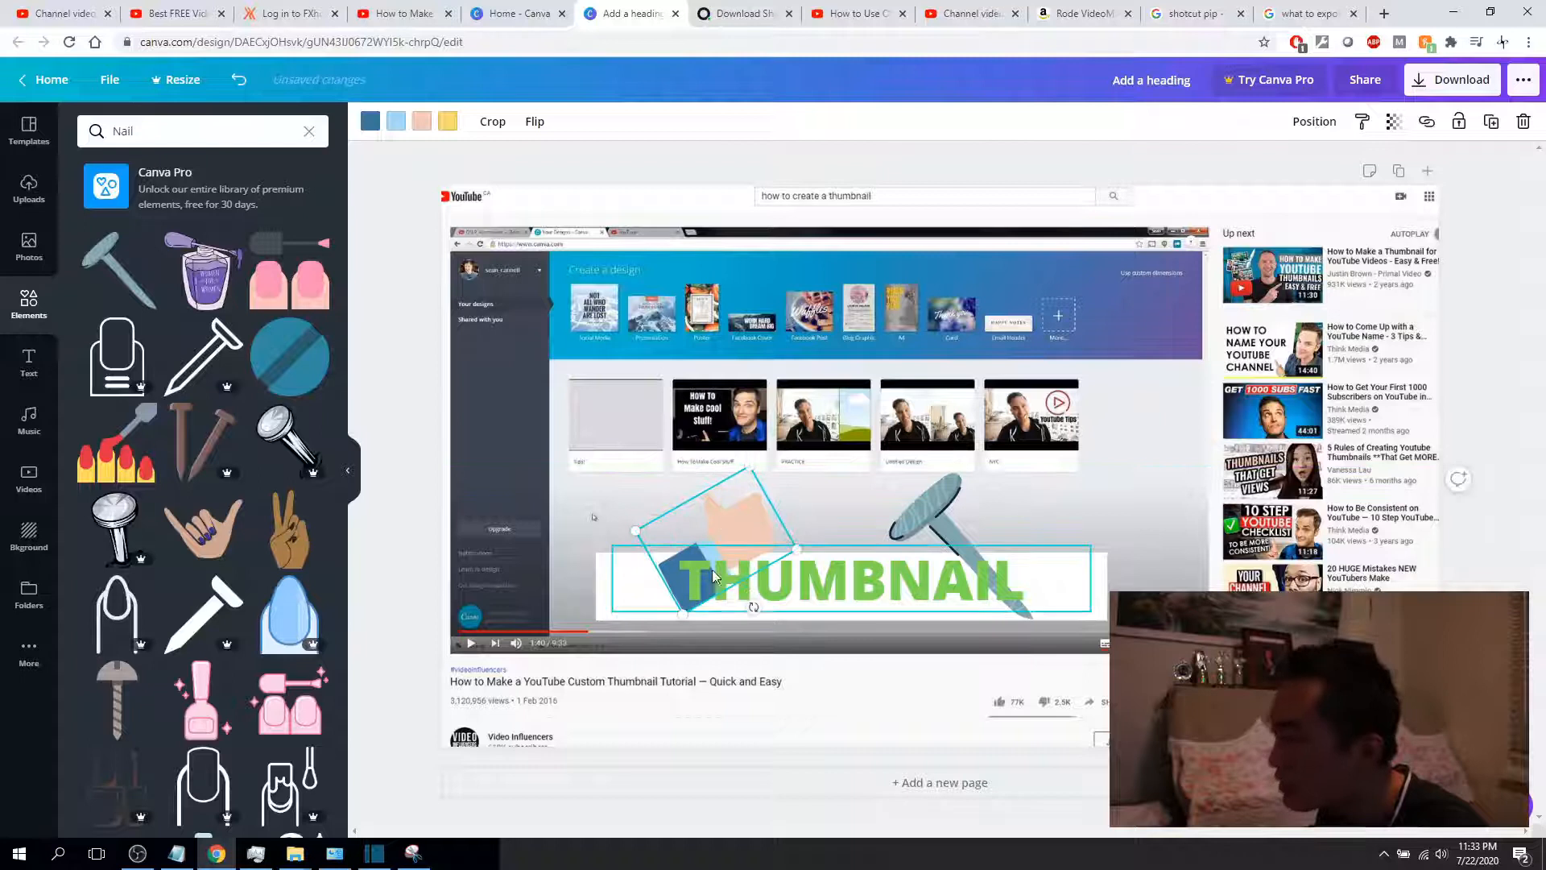
Search the elements for "youtube", look through the results, and add the red square YouTube play icon to the design
{"action": "left_click", "coordinate": [129, 131]}
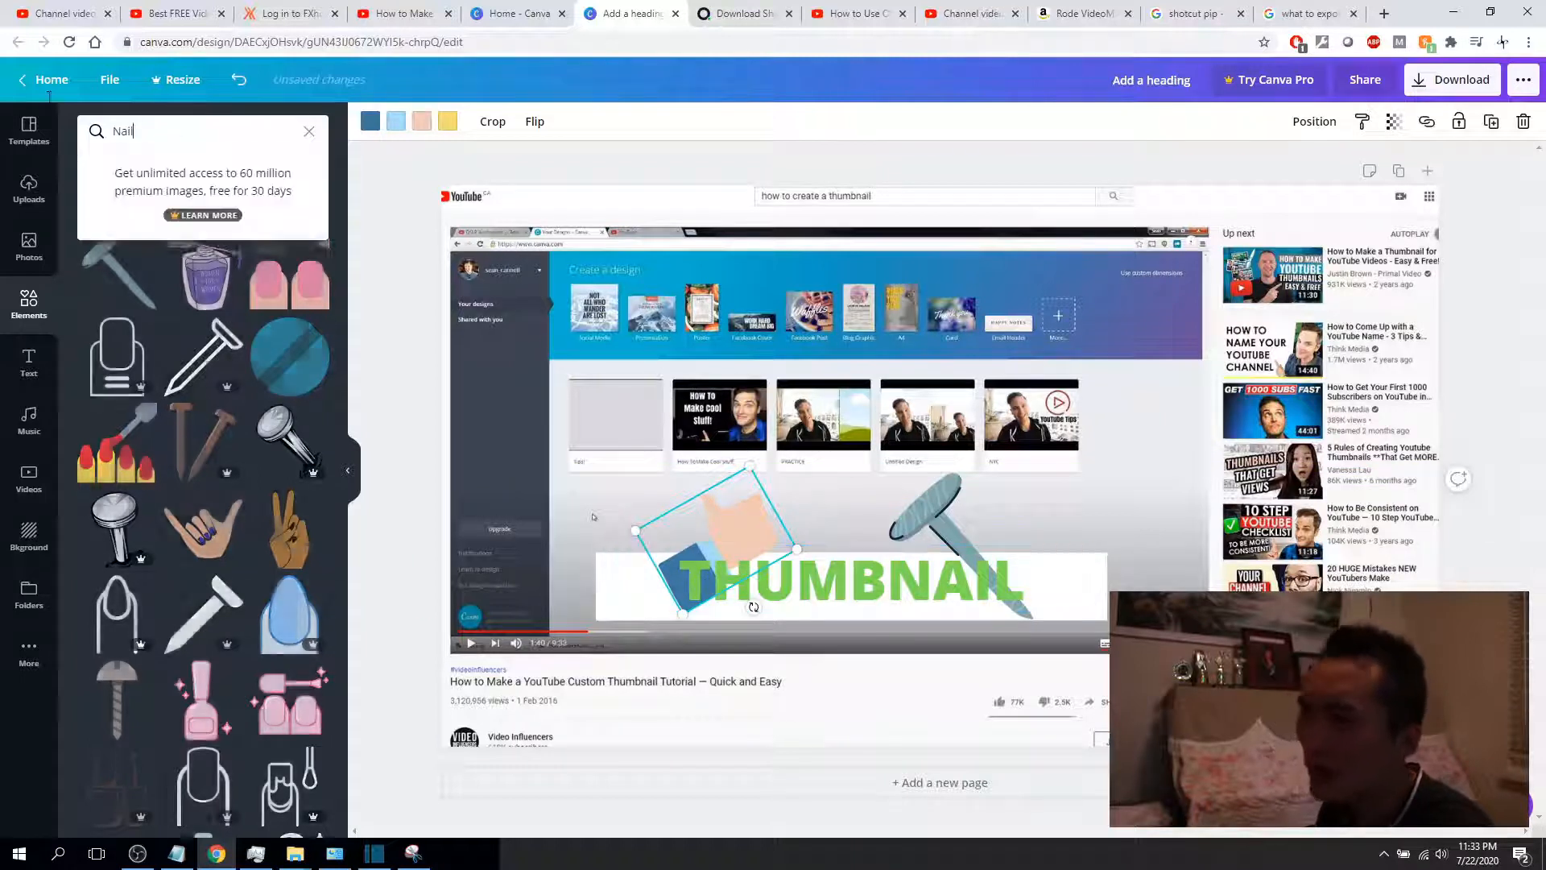
{"action": "key", "text": "ctrl+a"}
{"action": "type", "text": "you"}
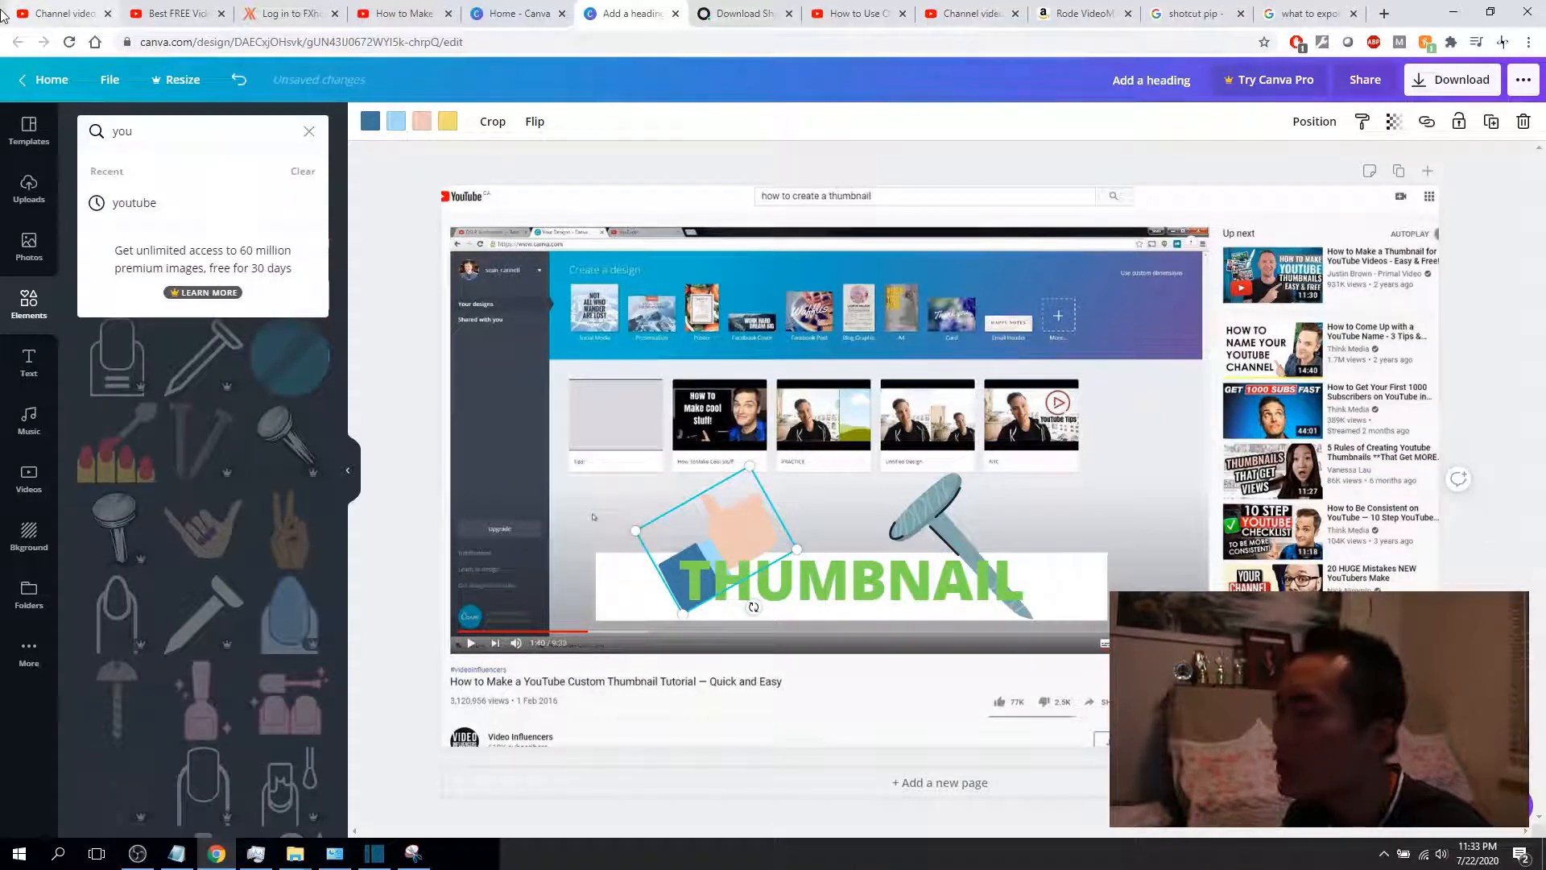
{"action": "type", "text": "tube"}
{"action": "key", "text": "Return"}
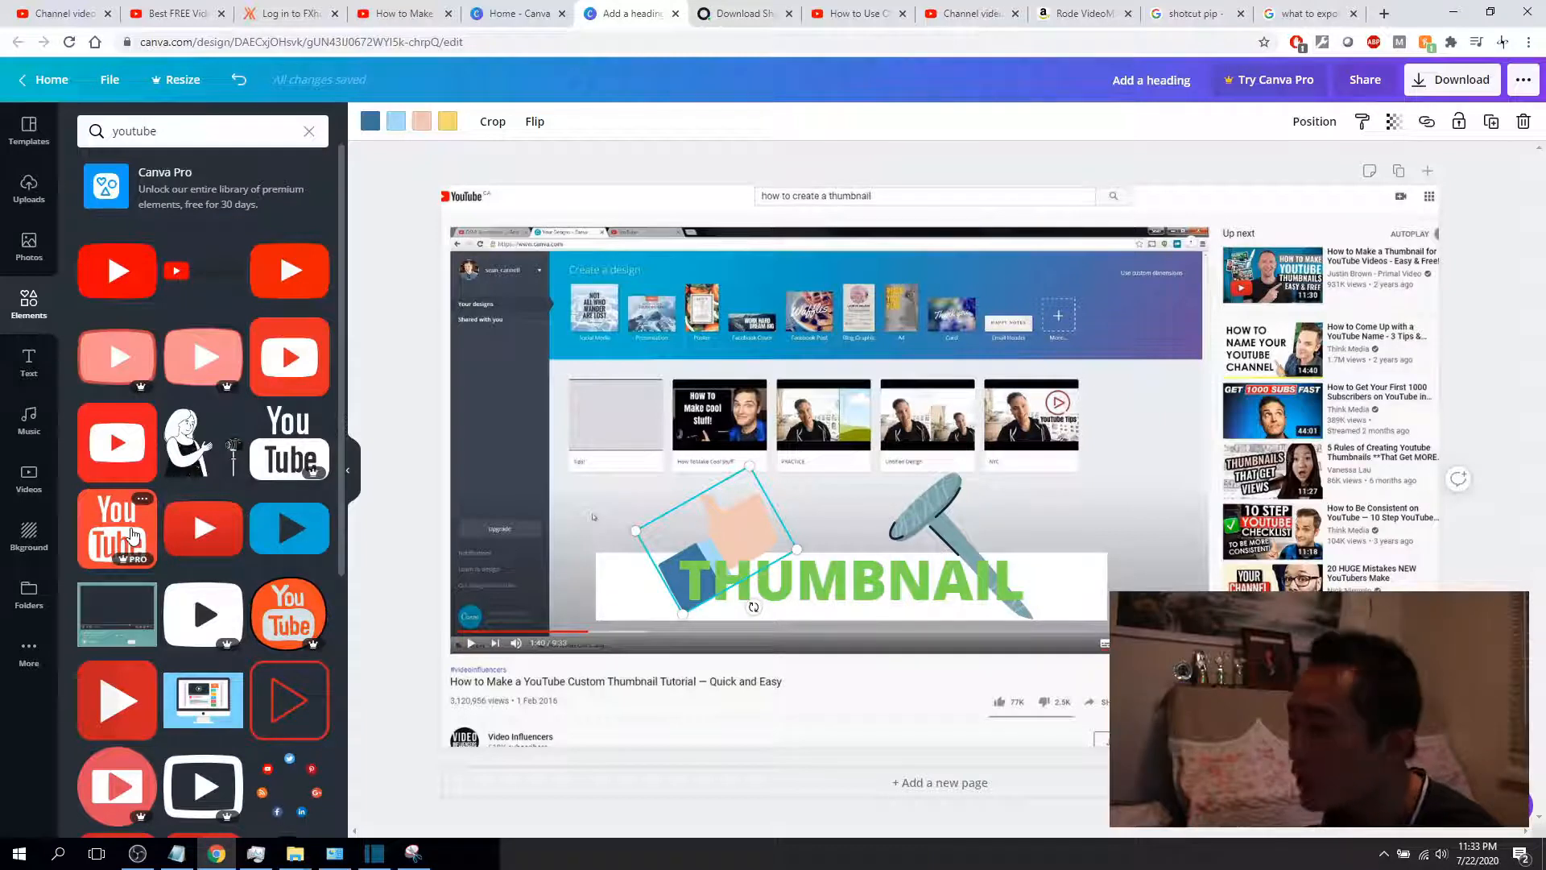
{"action": "scroll", "coordinate": [221, 444], "scroll_direction": "down", "scroll_amount": 10}
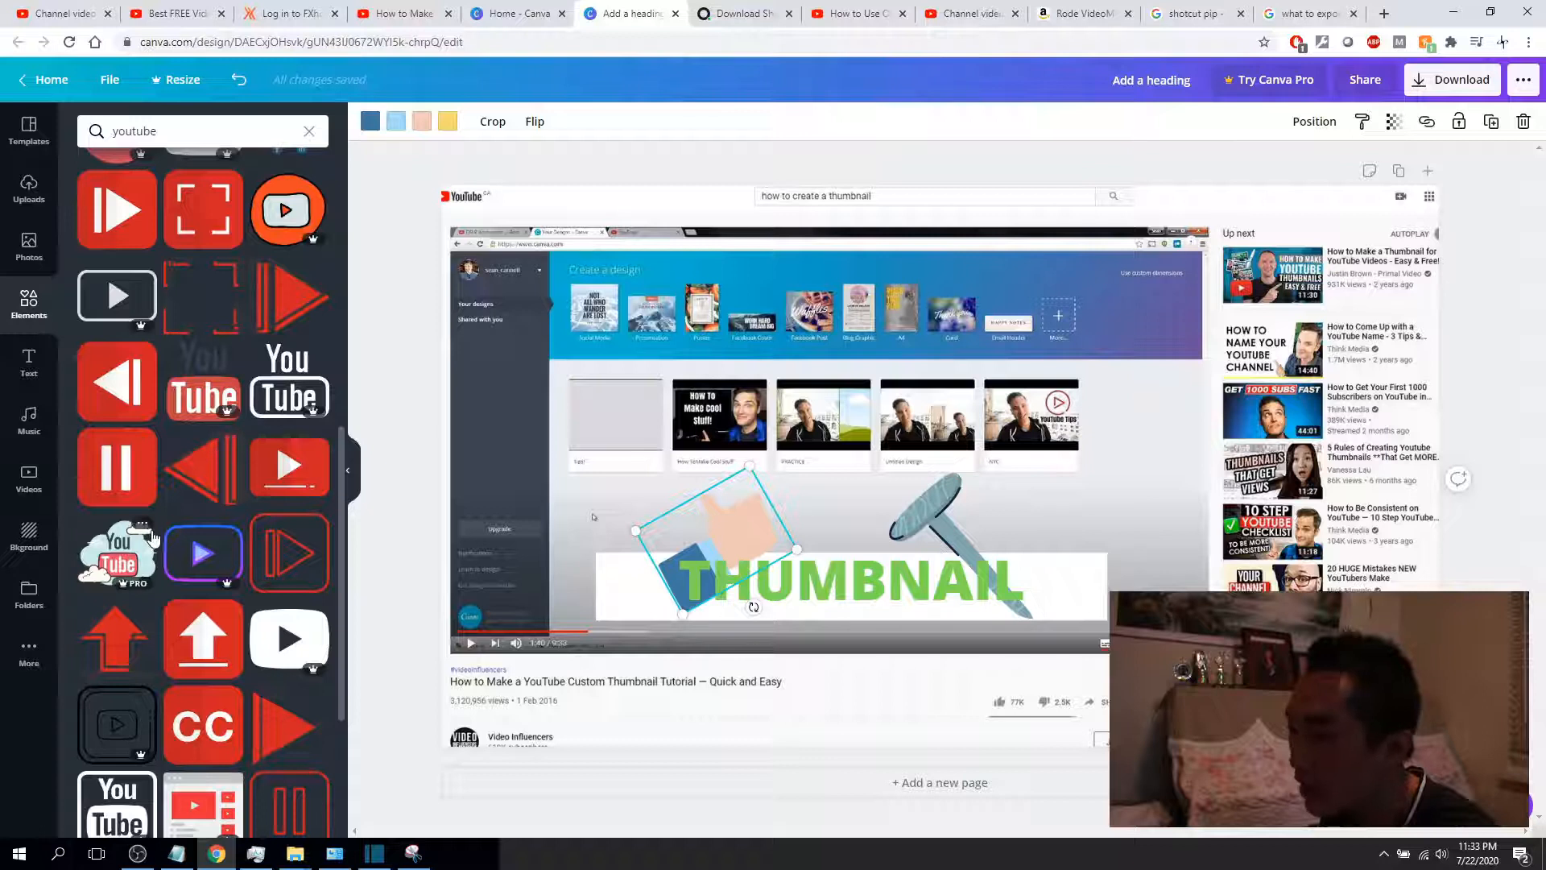
{"action": "scroll", "coordinate": [339, 554], "scroll_direction": "down", "scroll_amount": 3}
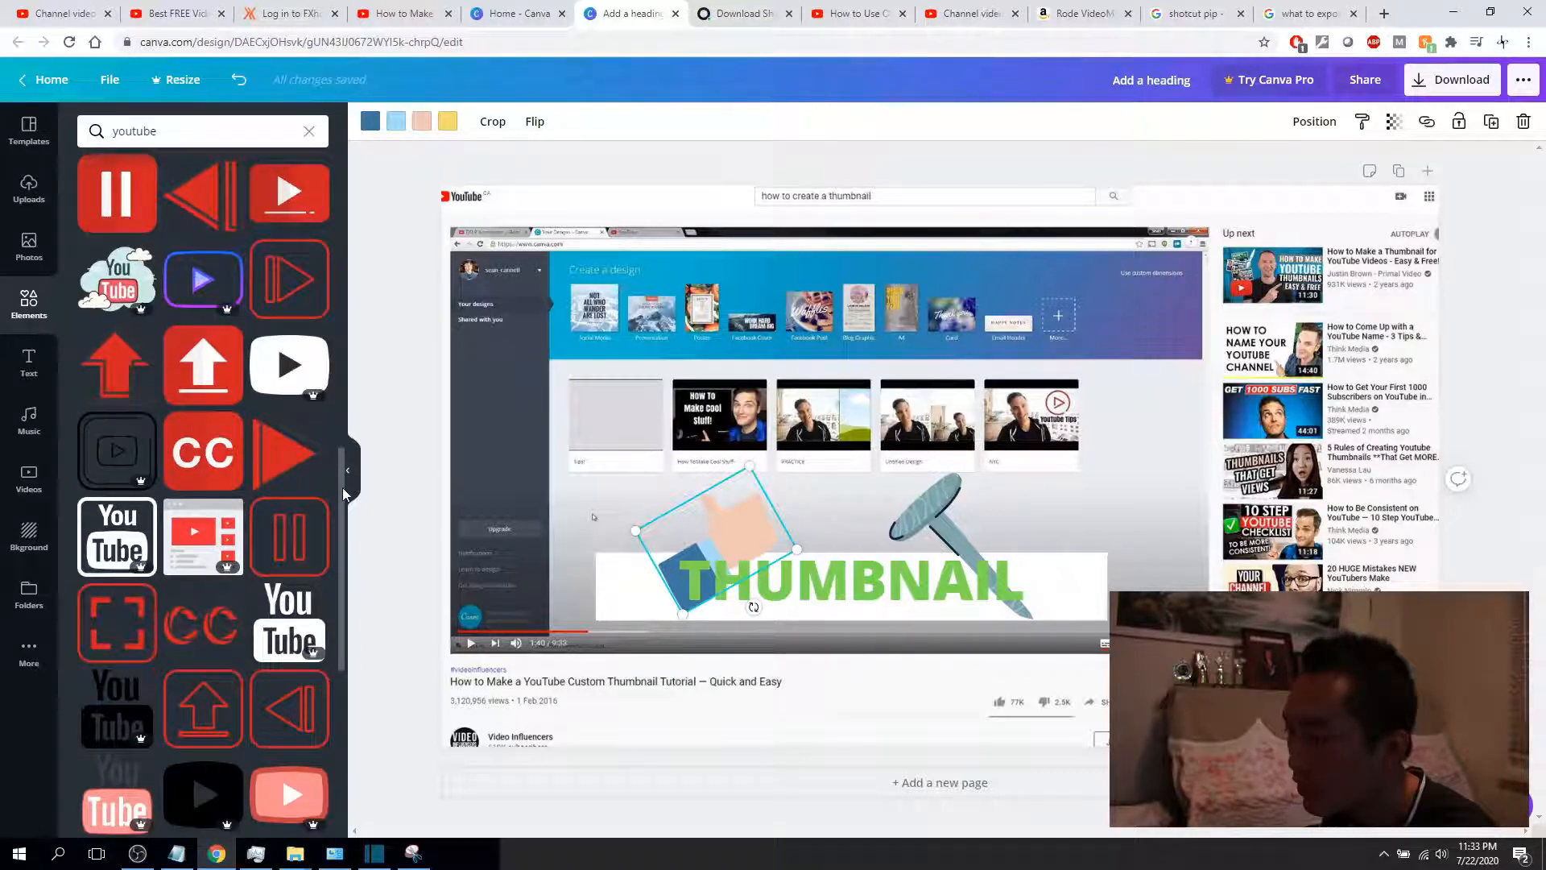
{"action": "left_click_drag", "start_coordinate": [342, 487], "coordinate": [336, 166]}
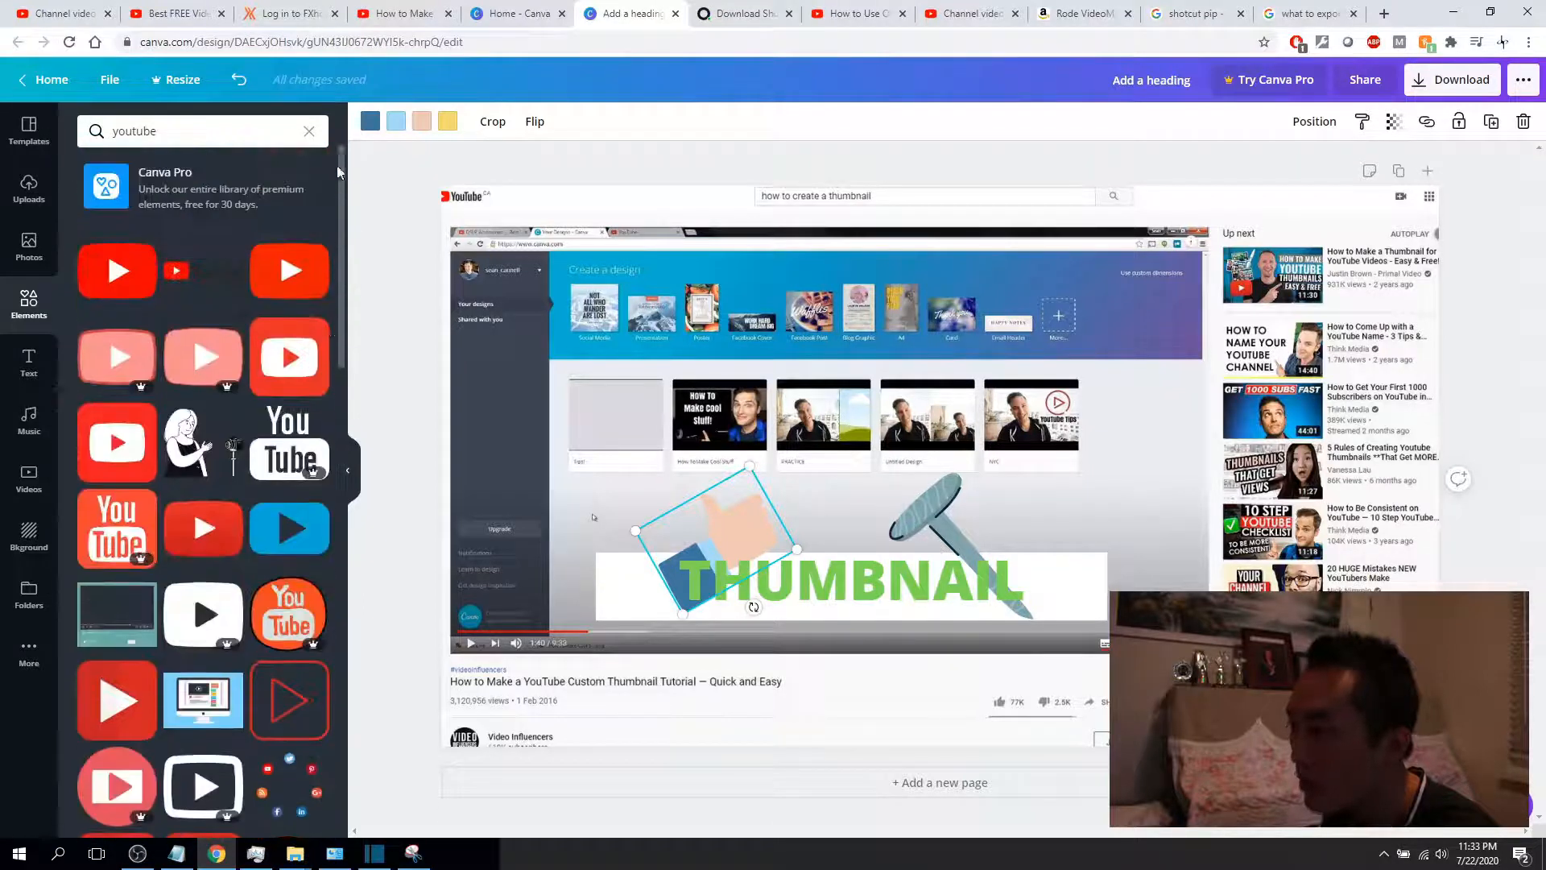
{"action": "left_click_drag", "start_coordinate": [110, 427], "coordinate": [508, 304]}
Shrink the YouTube play icon and position it on the left part of the screenshot, above the white bar
{"action": "left_click_drag", "start_coordinate": [669, 495], "coordinate": [571, 412]}
{"action": "left_click_drag", "start_coordinate": [521, 349], "coordinate": [585, 402]}
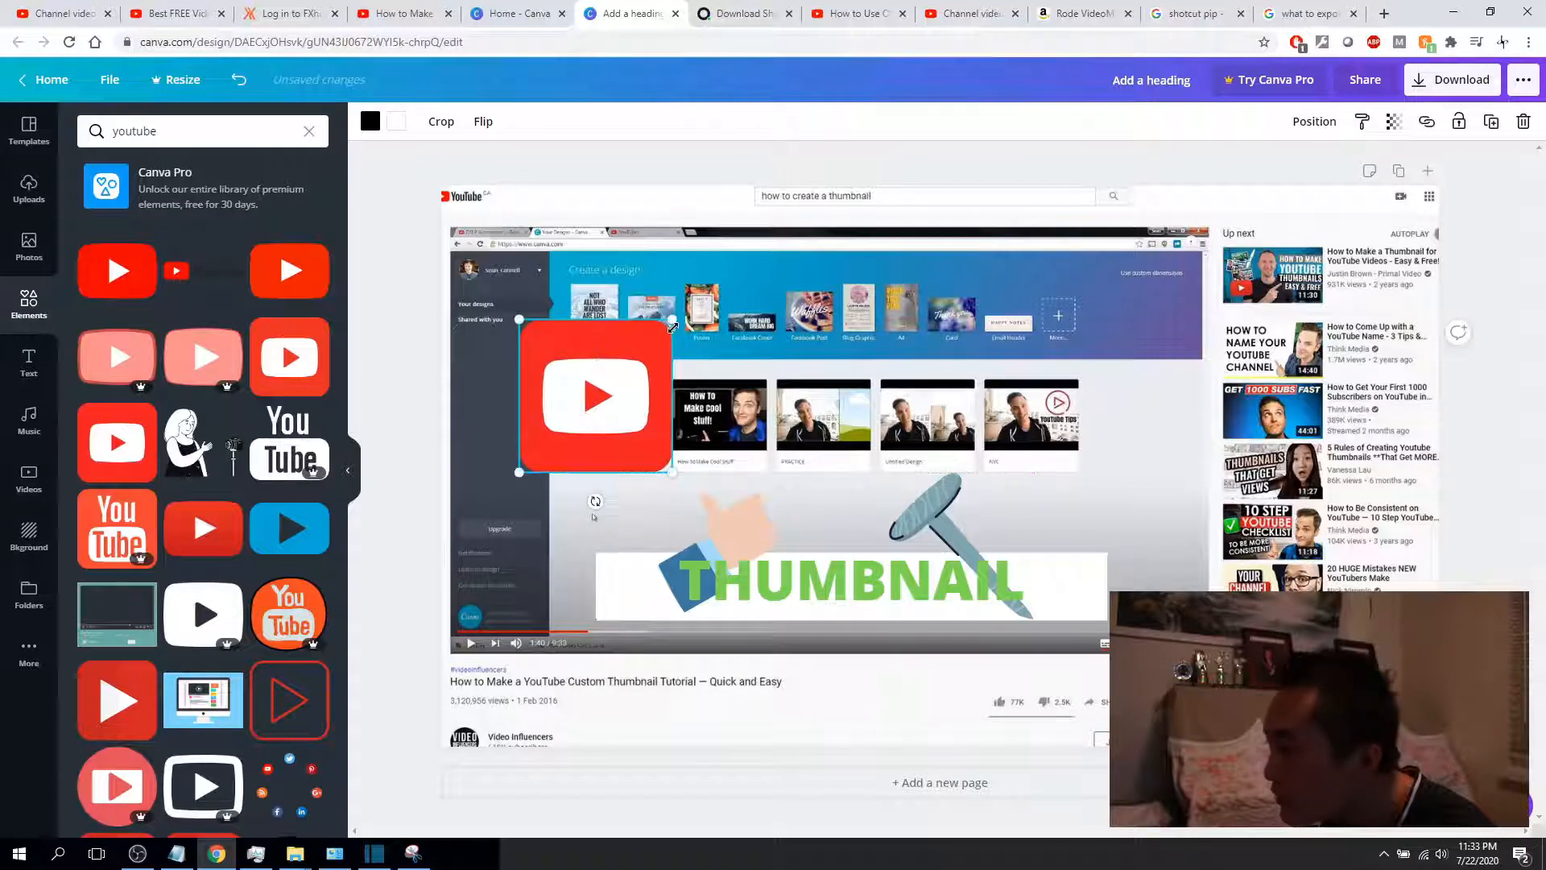